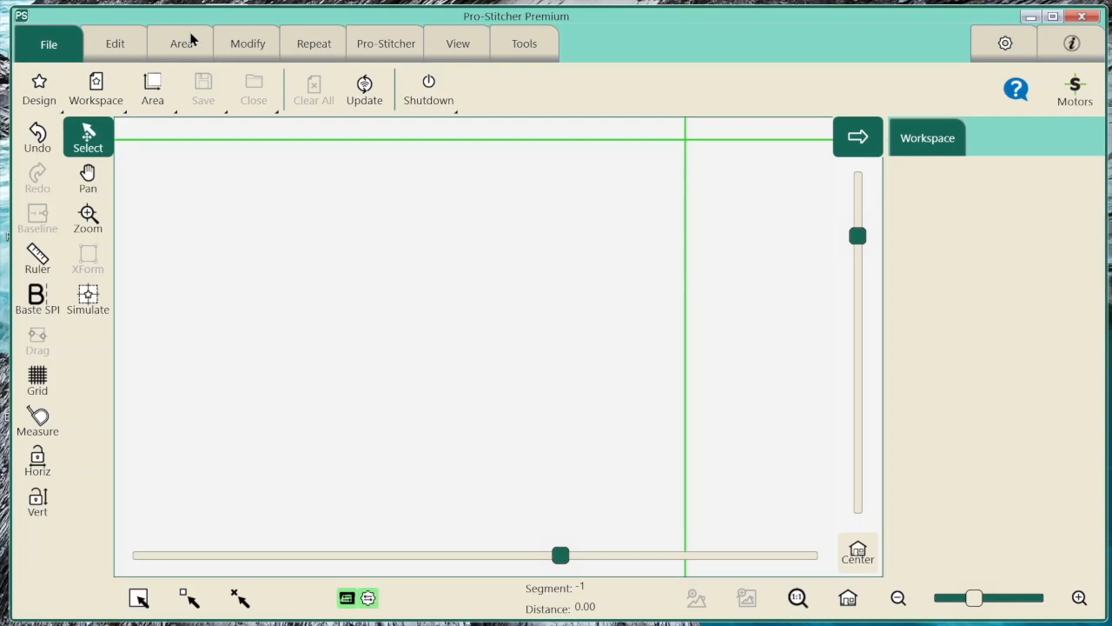
Look over the available shutdown options without choosing one
left_click(430, 96)
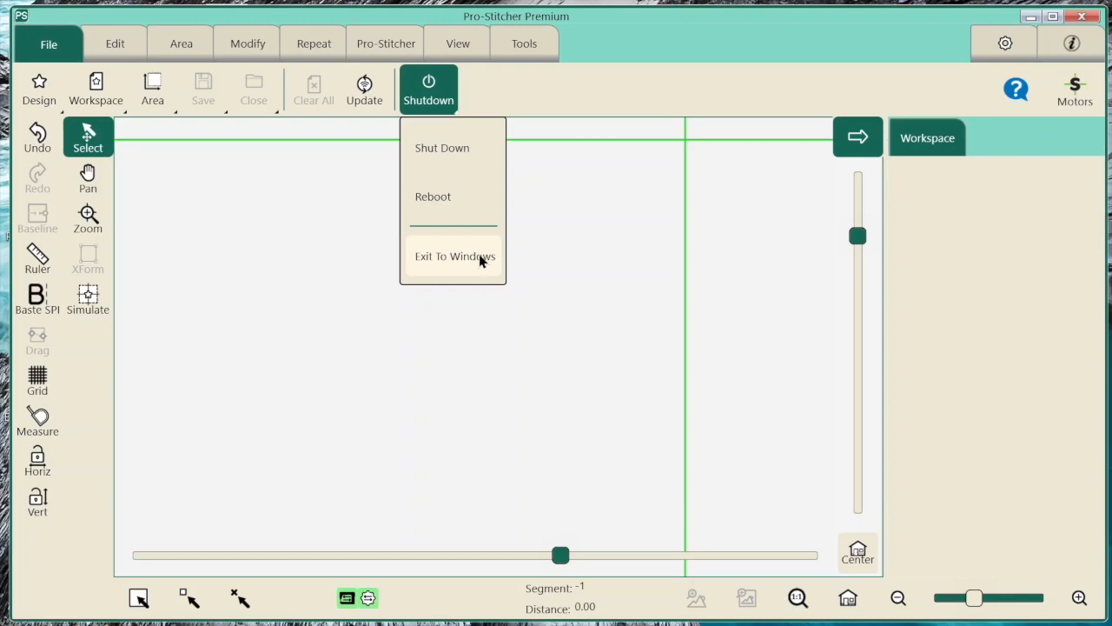
left_click(365, 92)
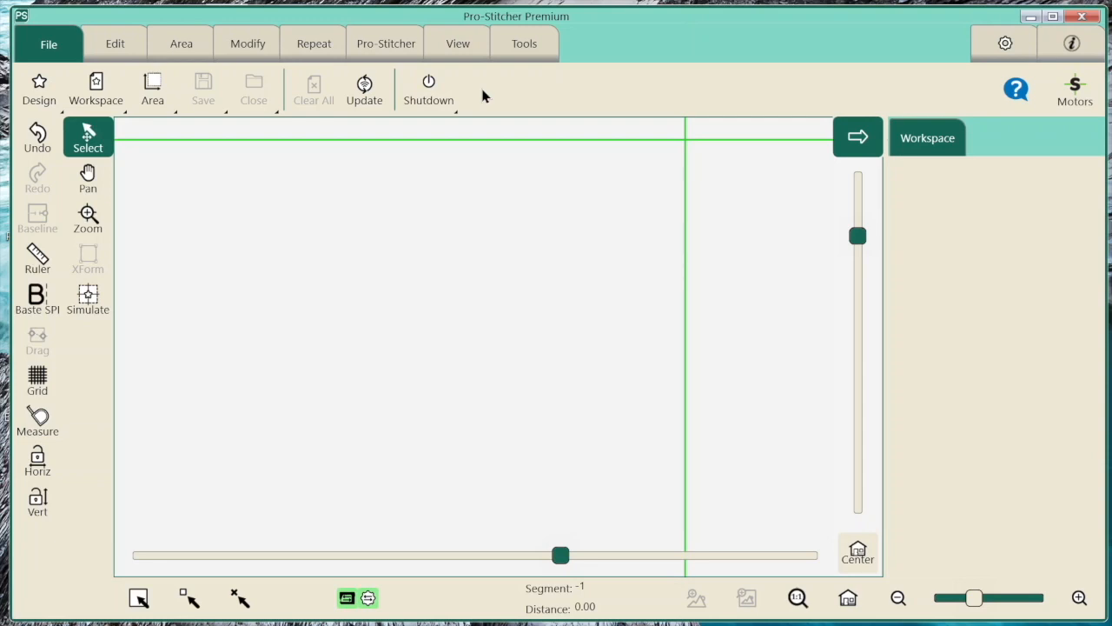
Start the software update file selection, look through the C:\ drive's folders, and reposition the dialog so it is fully visible
left_click(365, 88)
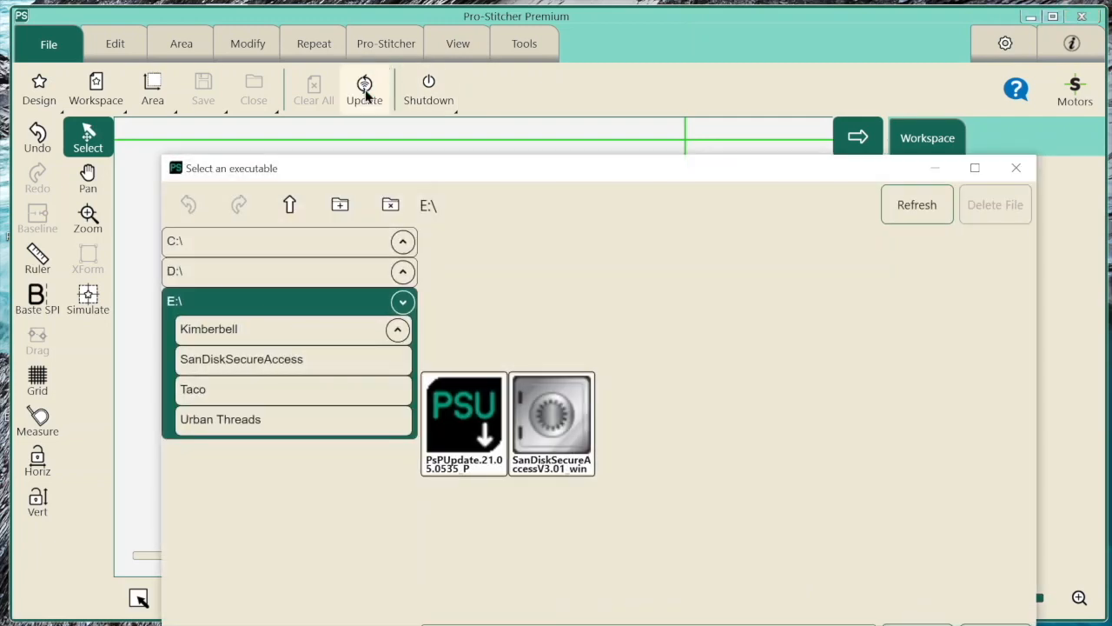
left_click(315, 241)
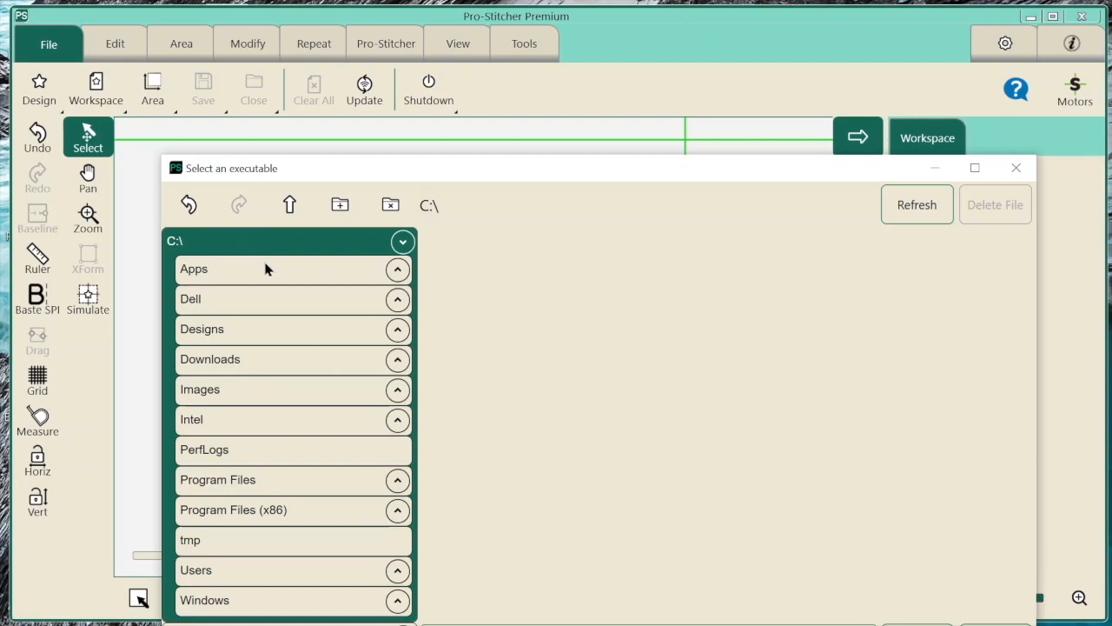
scroll(266, 266, "down", 1)
scroll(290, 361, "up", 1)
scroll(291, 361, "down", 1)
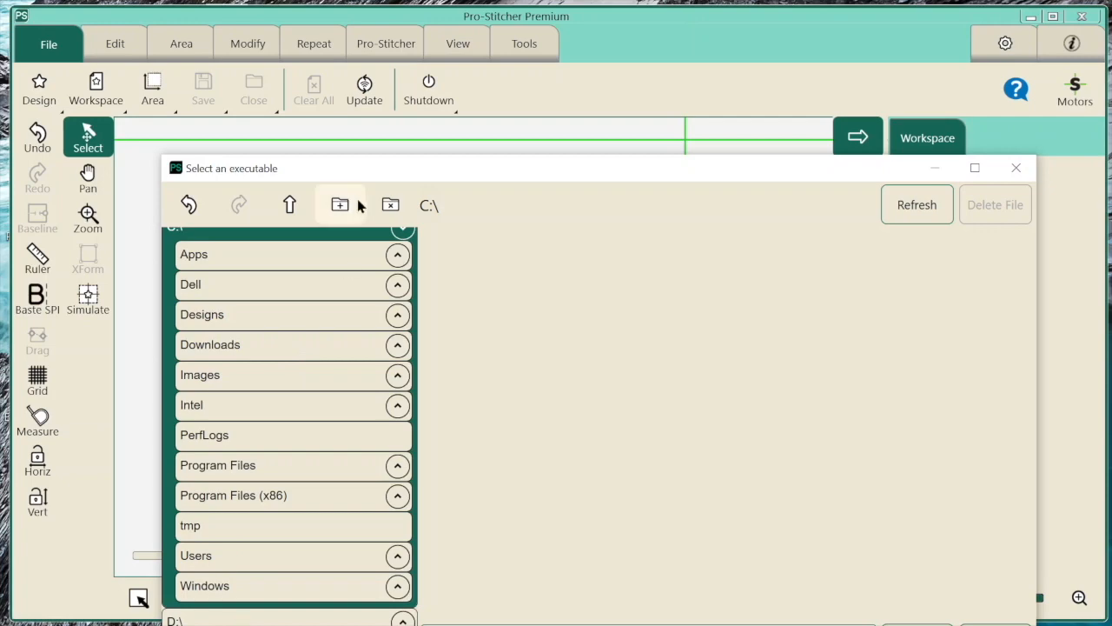
left_click_drag(376, 168, 367, 57)
scroll(291, 179, "up", 1)
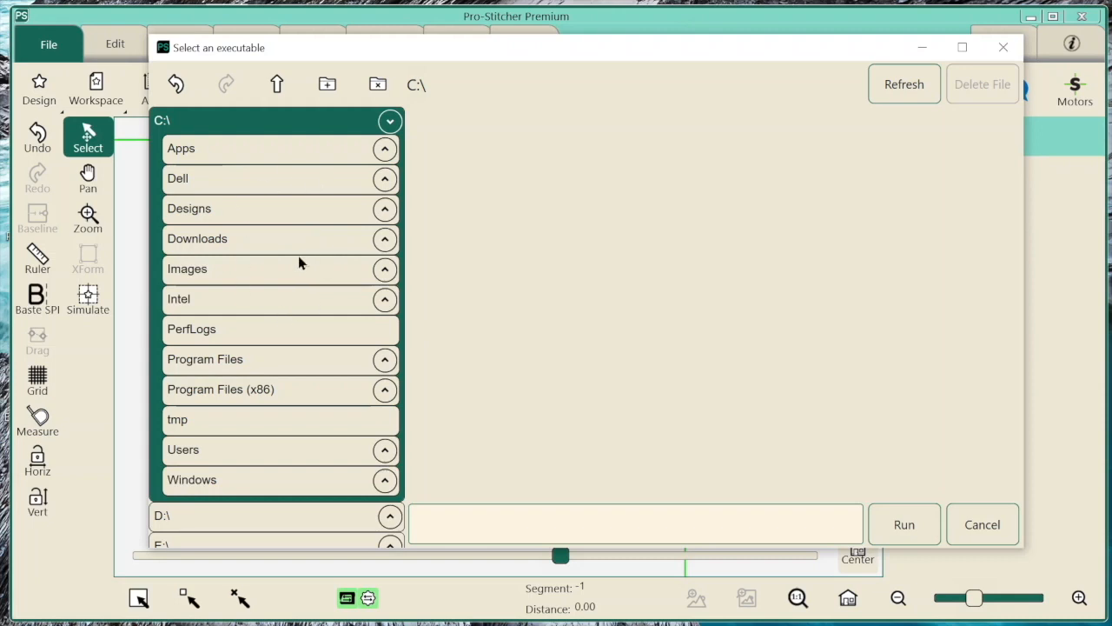
scroll(298, 263, "down", 1)
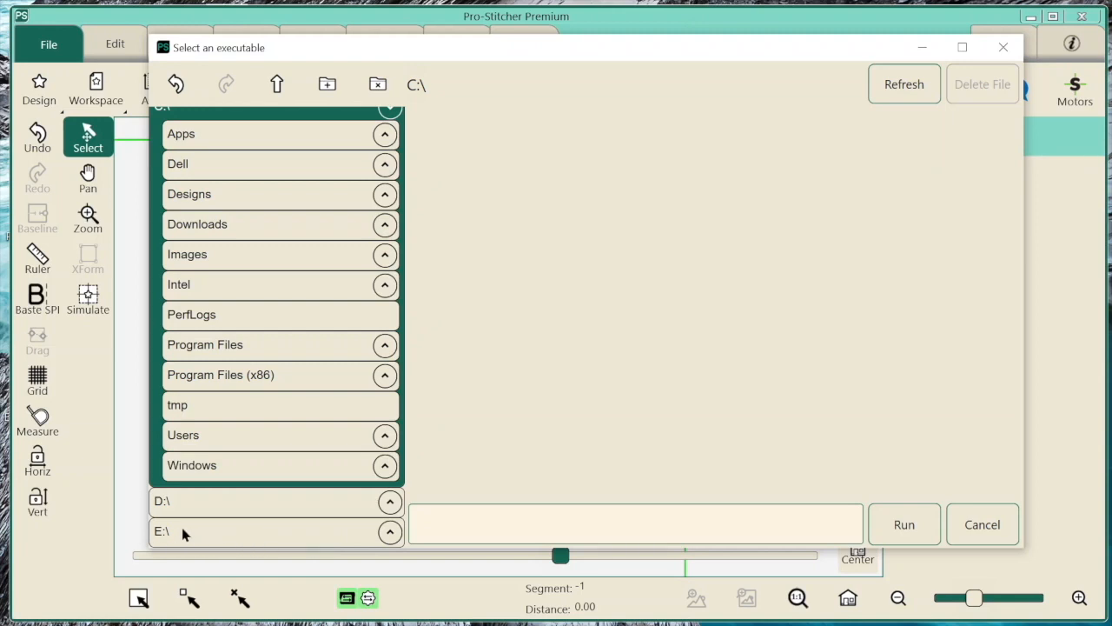
Look through the folders on the D:\ drive for the update file and collapse the drive
left_click(390, 506)
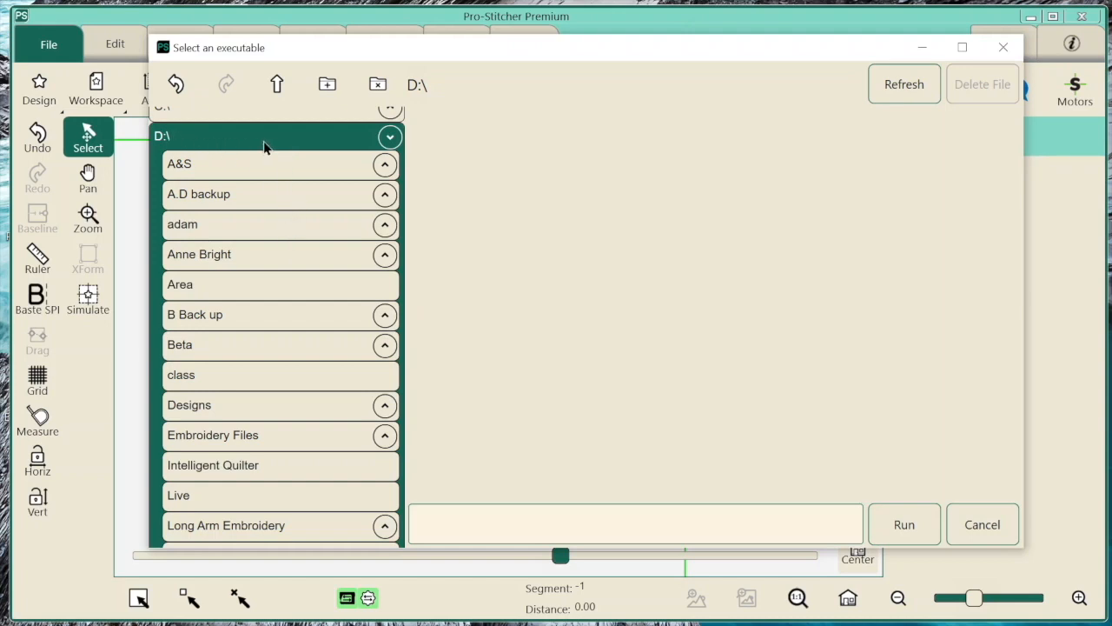
scroll(265, 147, "up", 1)
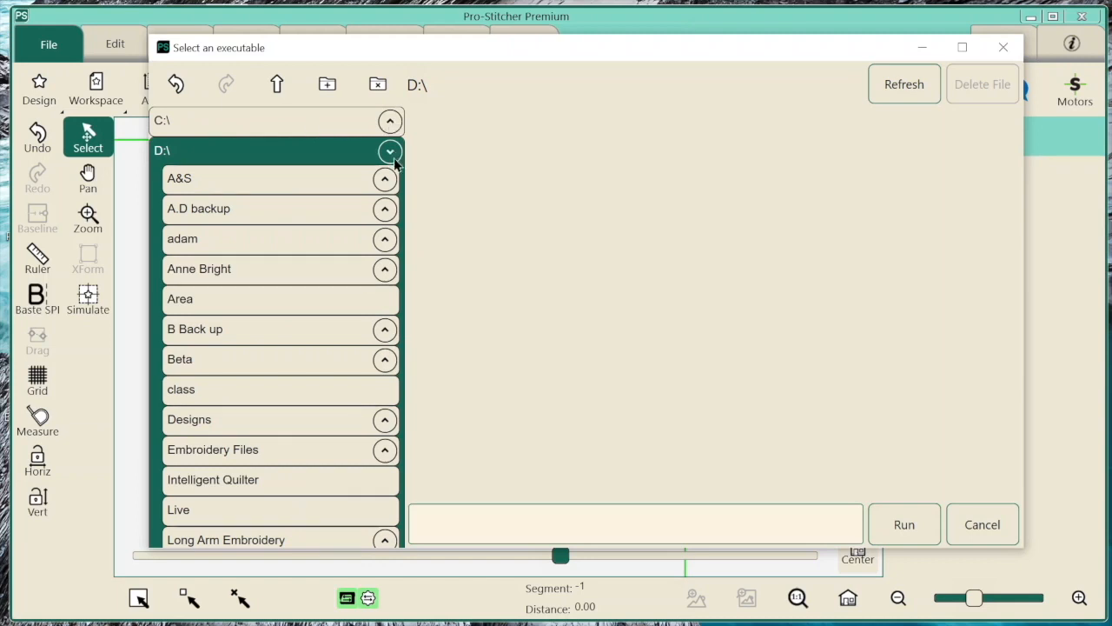
scroll(296, 205, "down", 10)
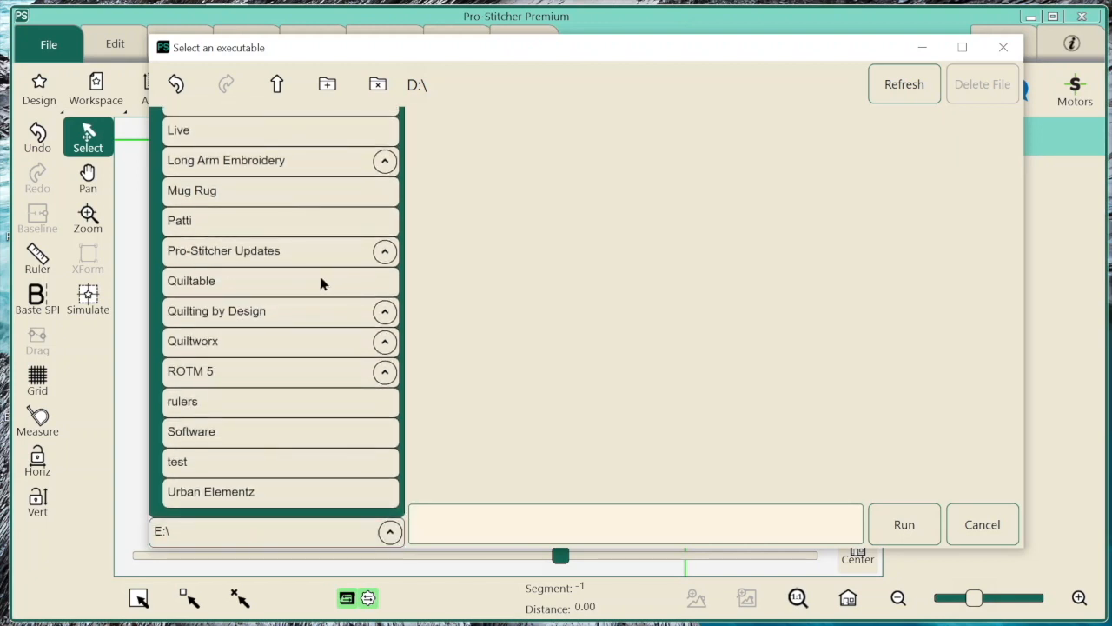
scroll(320, 283, "up", 10)
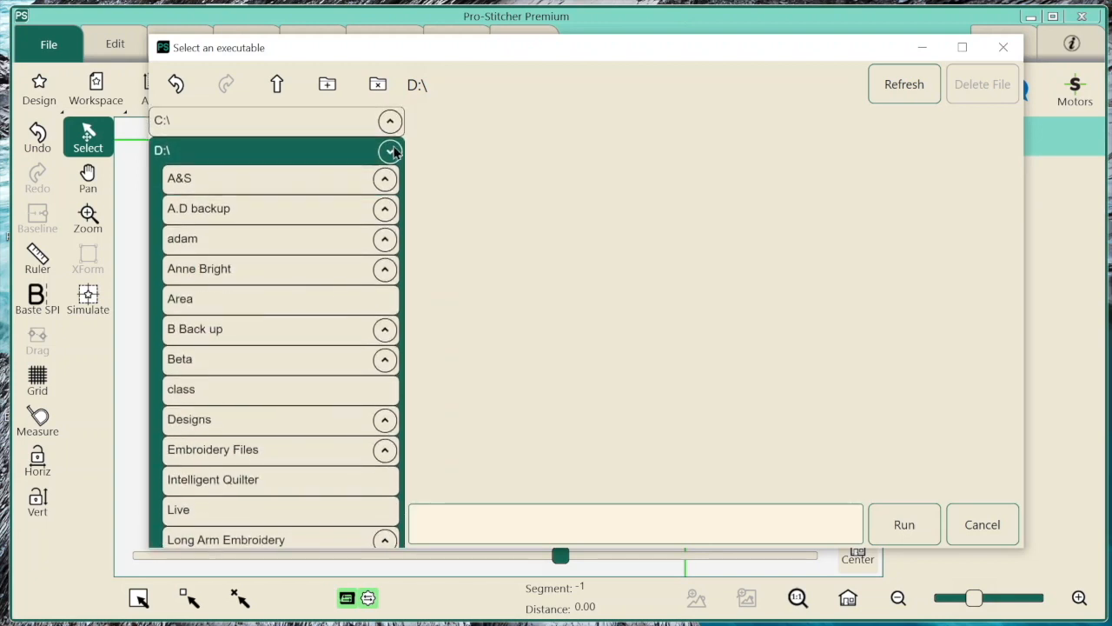
left_click(390, 151)
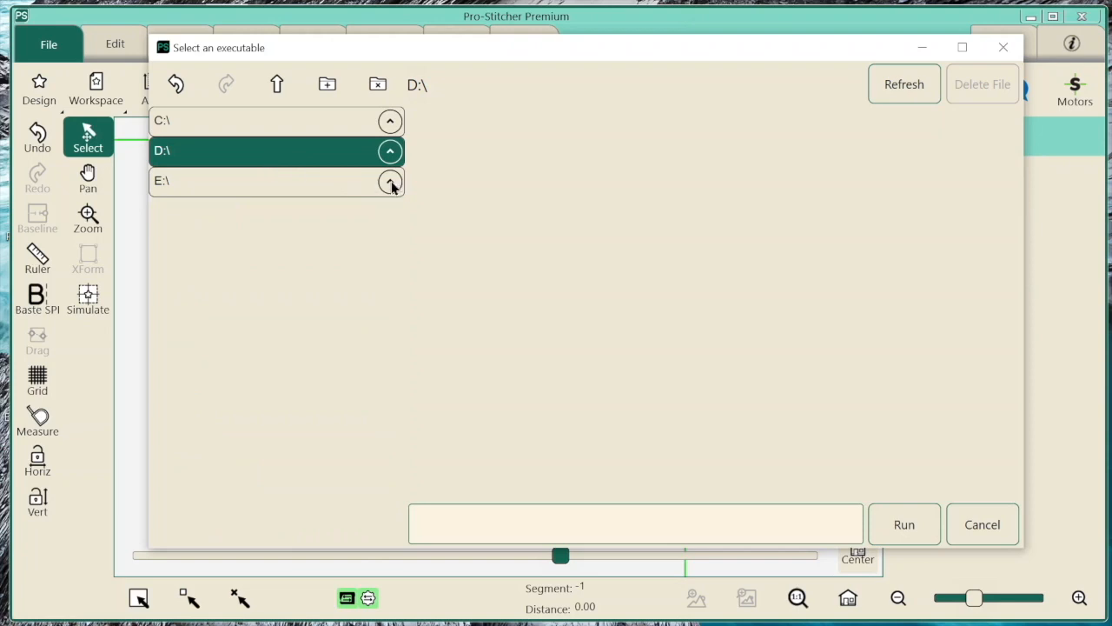
Run PsPUpdate.21.05.0535_P.exe from the E:\ drive and cancel the updater at its welcome page
left_click(390, 181)
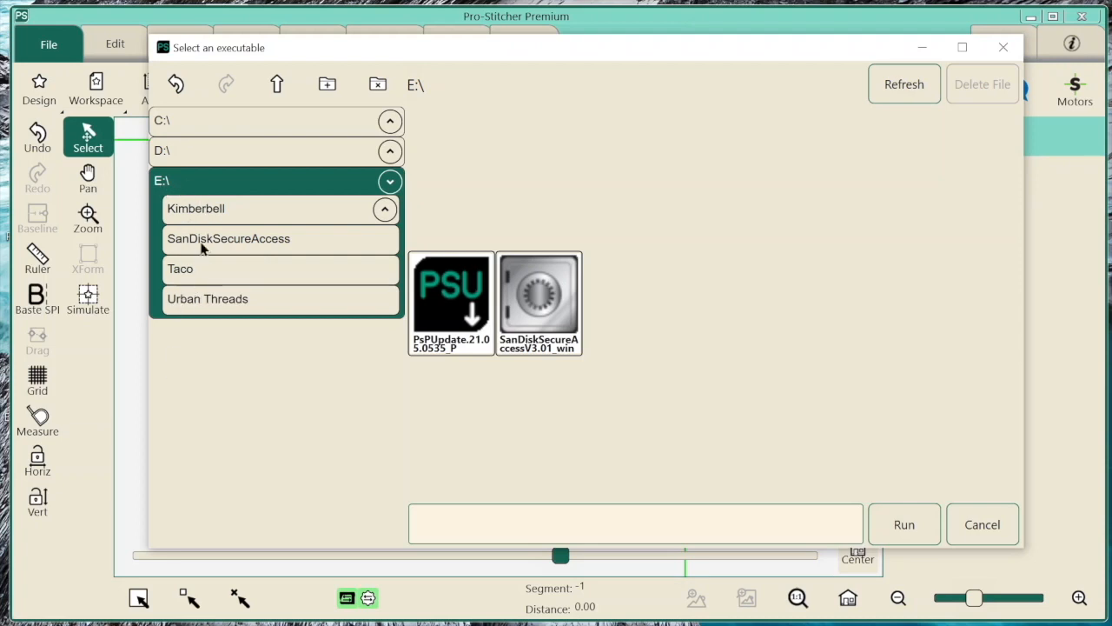
left_click(445, 292)
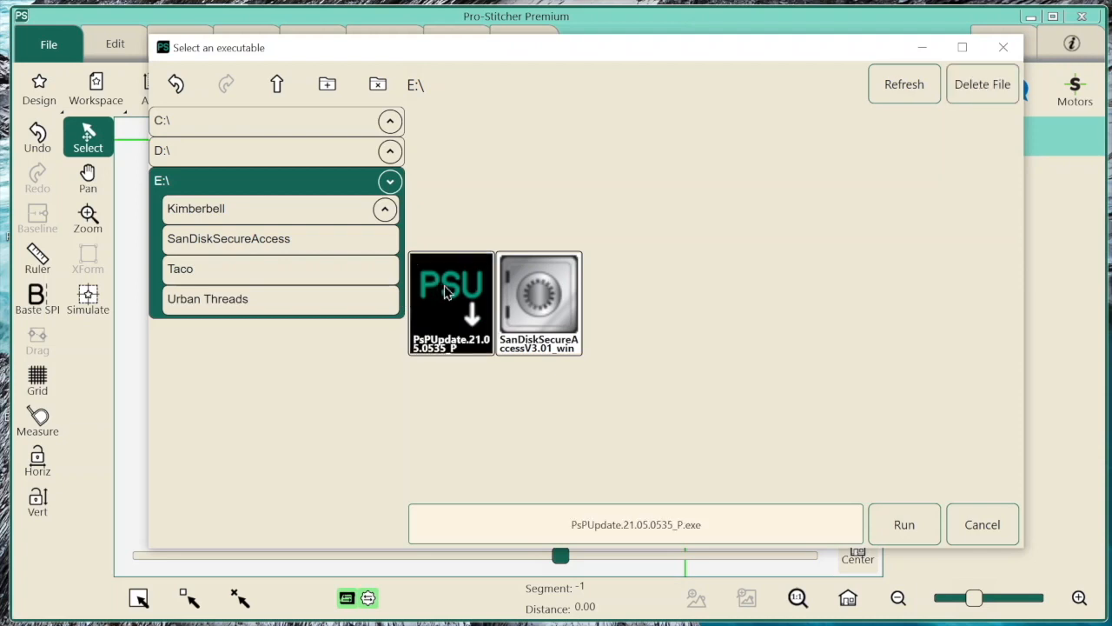
left_click(887, 520)
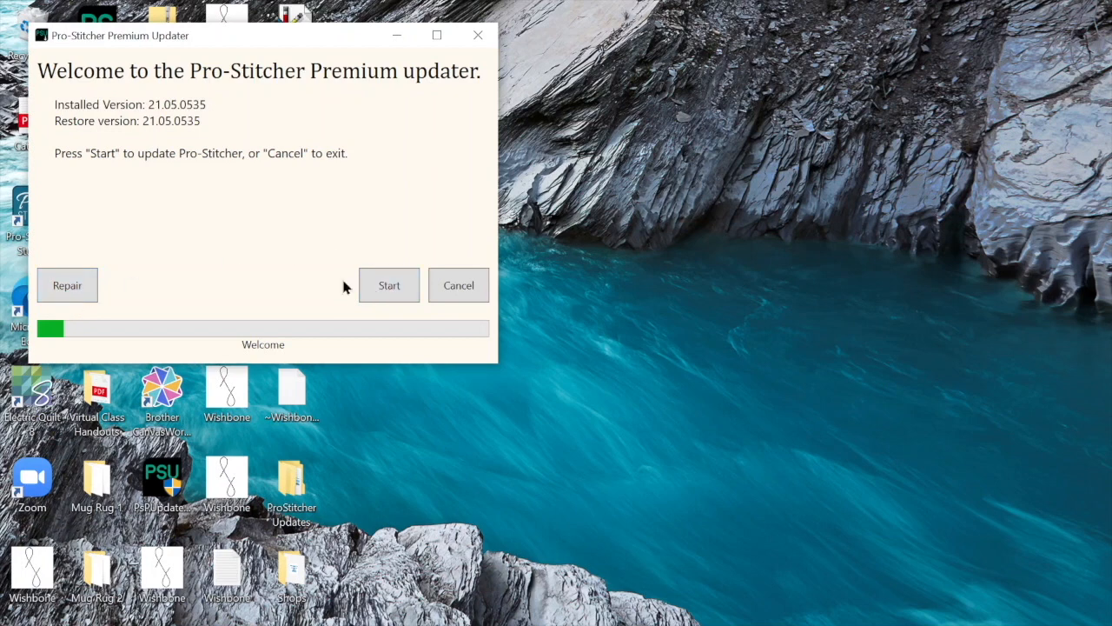
left_click(439, 285)
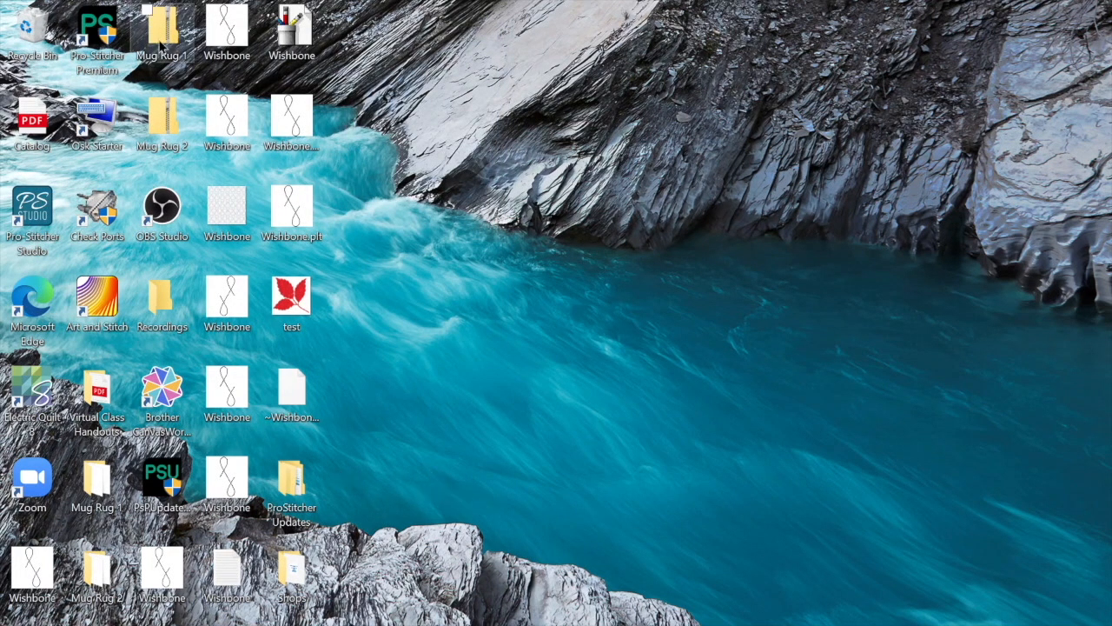
Launch Pro-Stitcher Premium from the desktop and reposition its window so it fits fully on screen
left_click(99, 33)
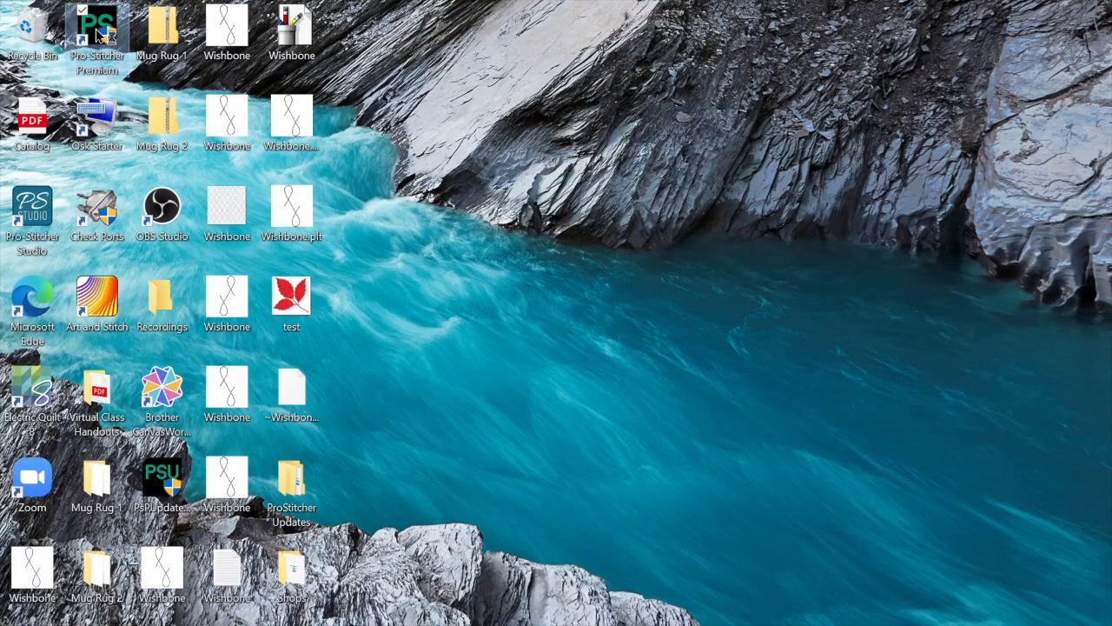
double_click(100, 33)
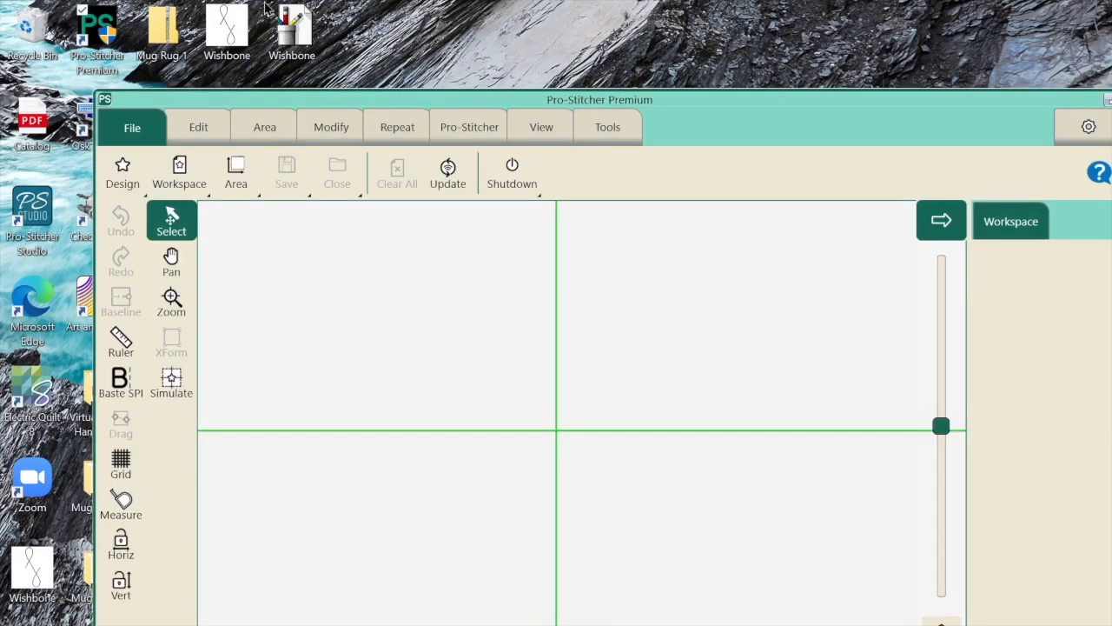
left_click_drag(668, 105, 580, 17)
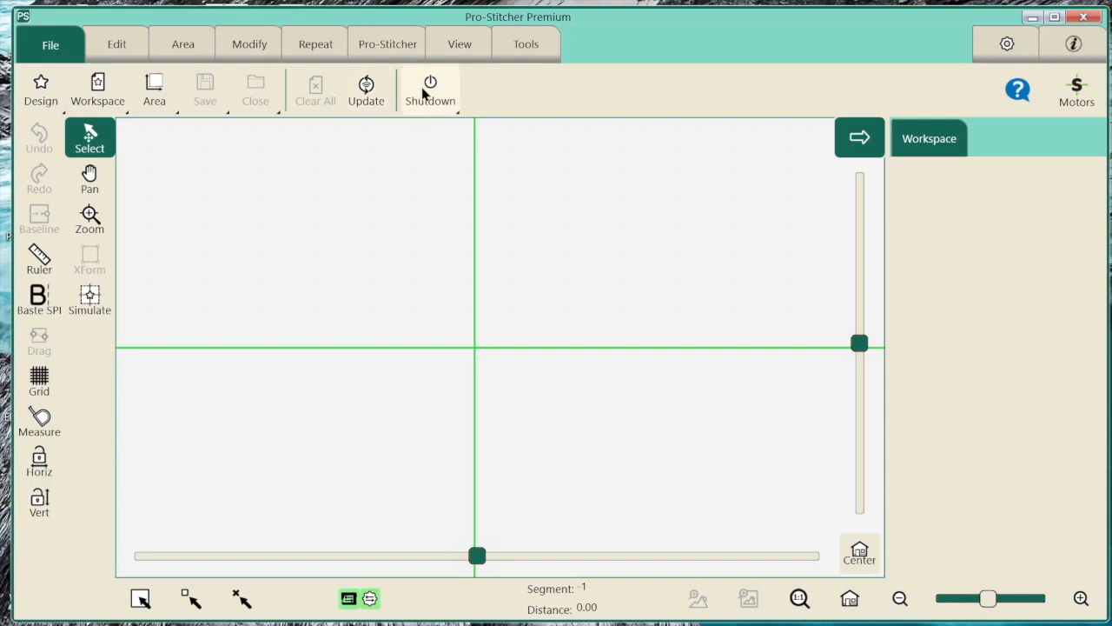
Look through the whole list of recently used designs and return to its beginning
left_click(50, 45)
left_click(44, 90)
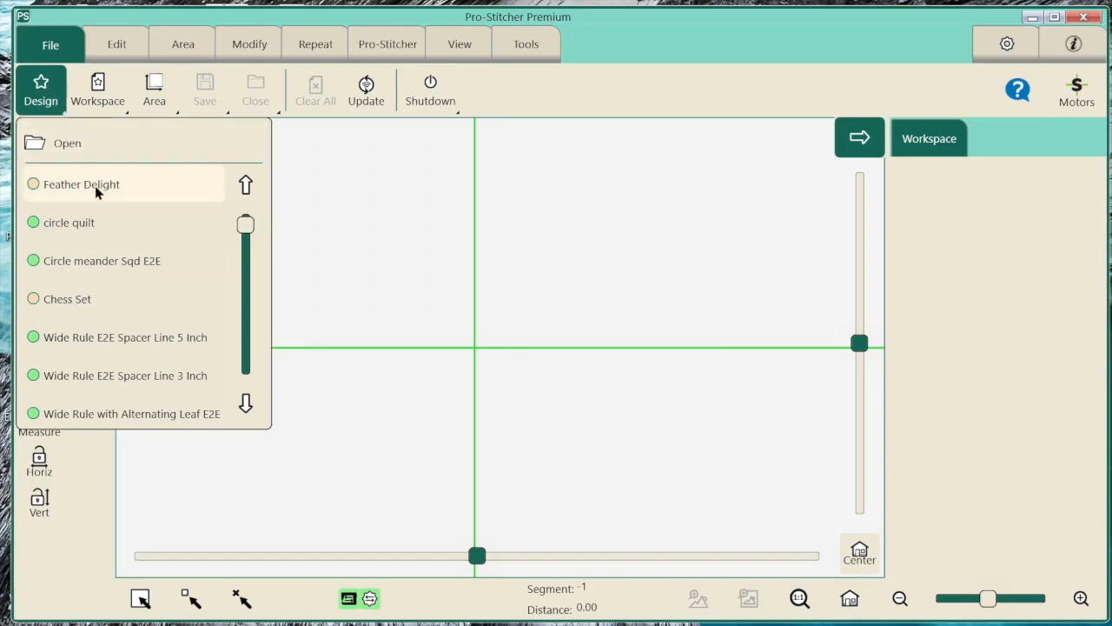
left_click_drag(245, 225, 244, 273)
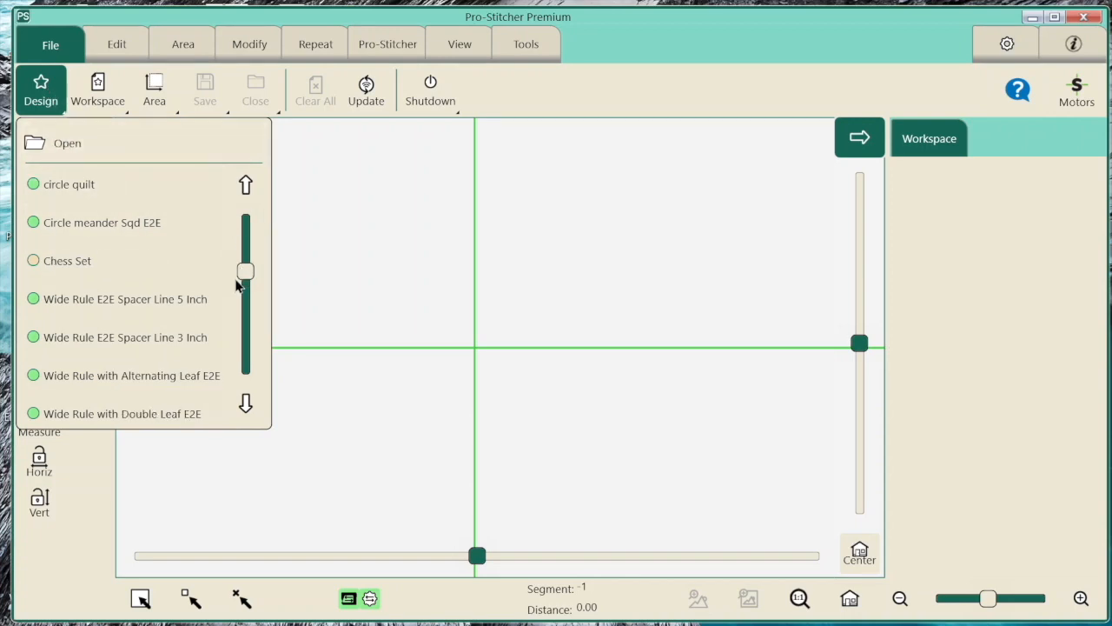
left_click(245, 402)
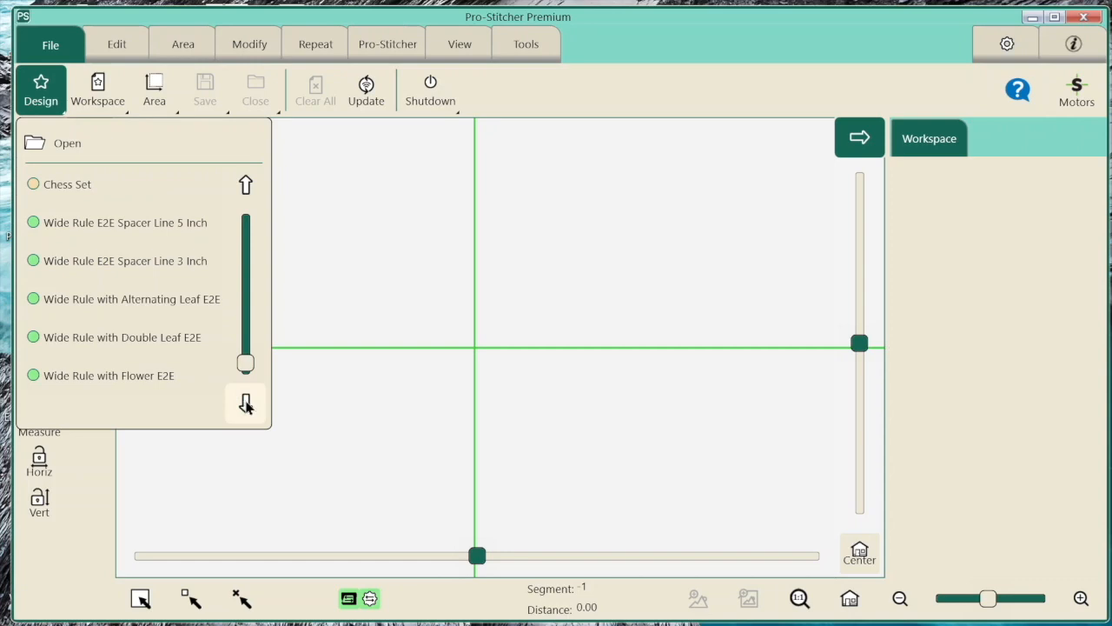
left_click(244, 186)
left_click(244, 186)
left_click(244, 186)
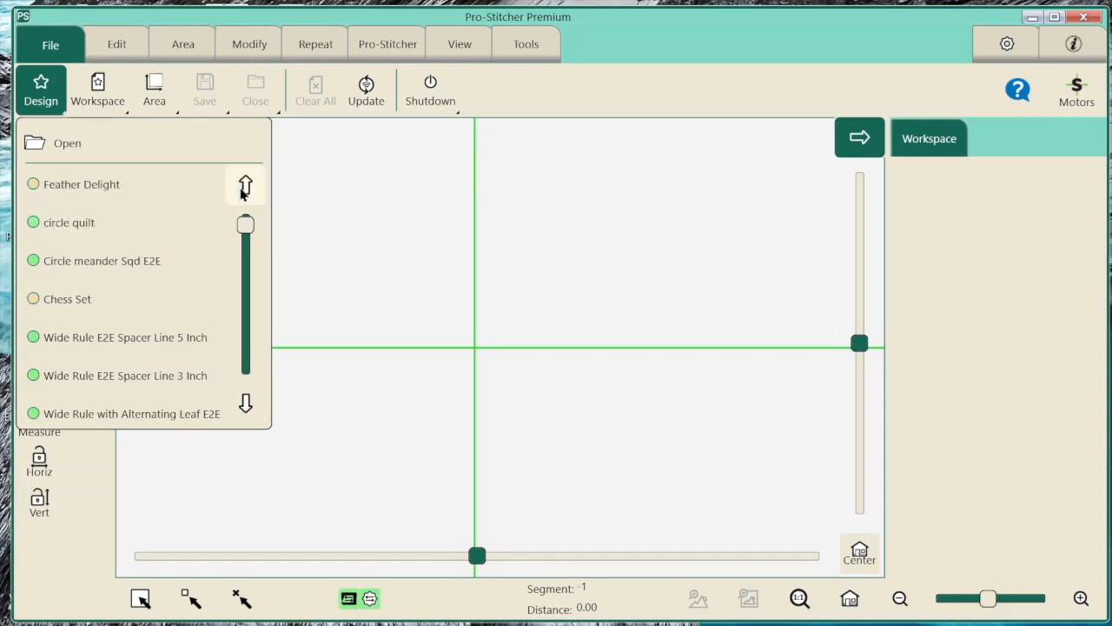
Browse for a design file, viewing the Blocks folder and several designer folders under D:\Designs
left_click(76, 144)
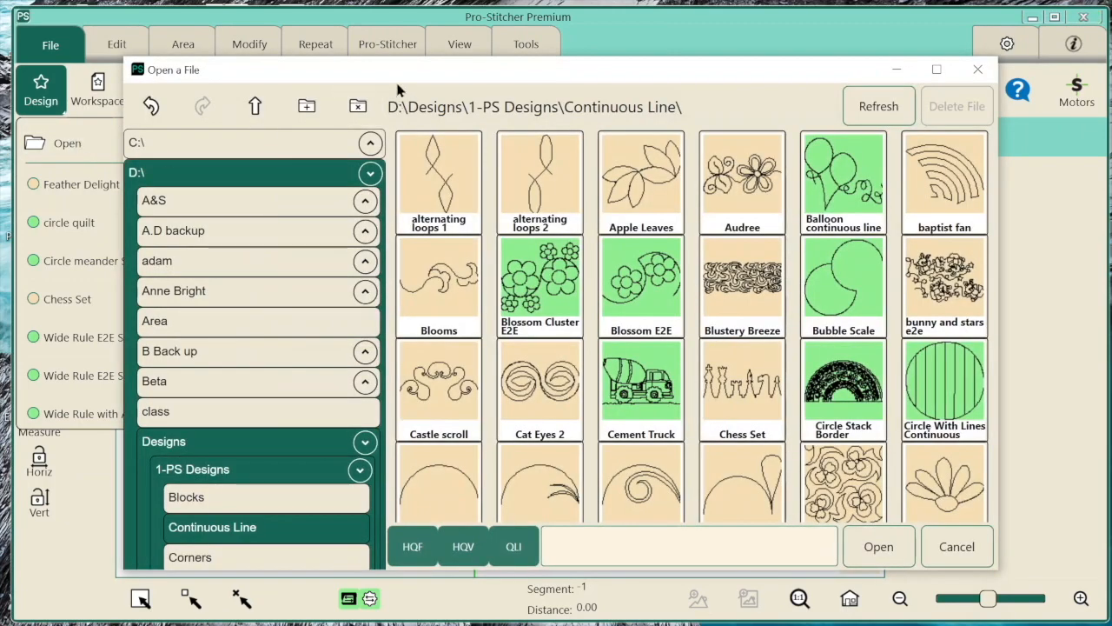
left_click_drag(398, 77, 398, 50)
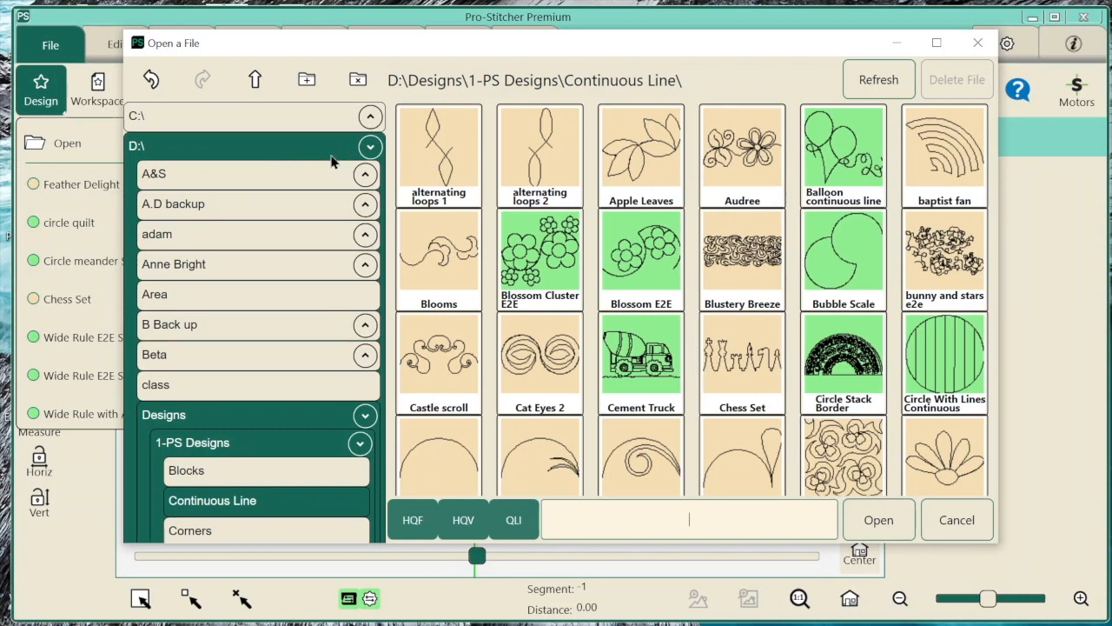
scroll(243, 423, "down", 4)
left_click(296, 304)
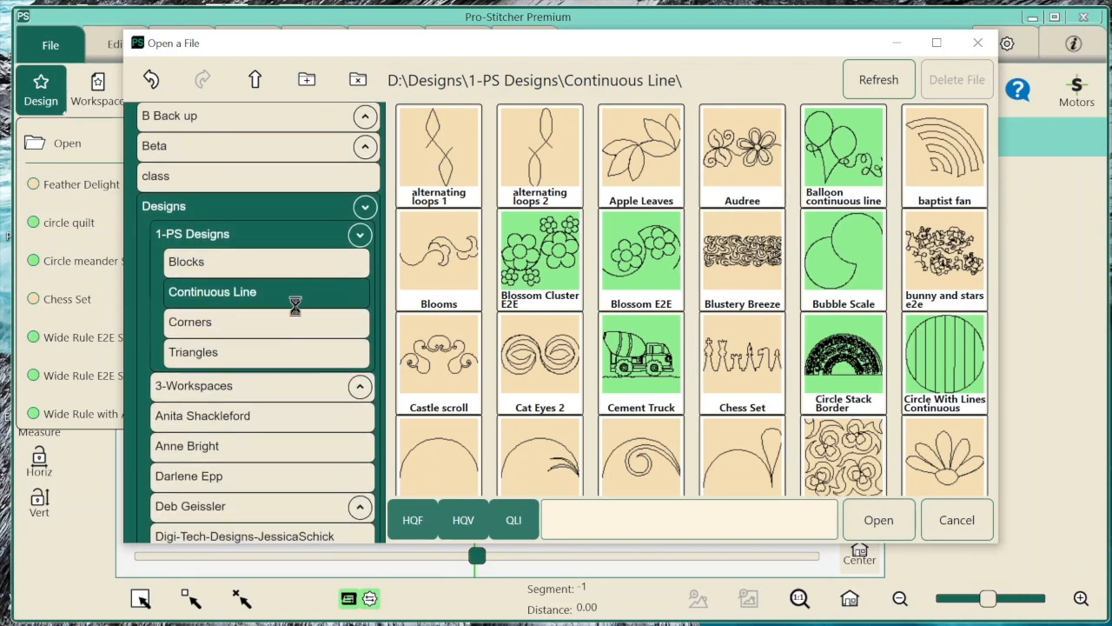
left_click(250, 260)
scroll(289, 318, "down", 2)
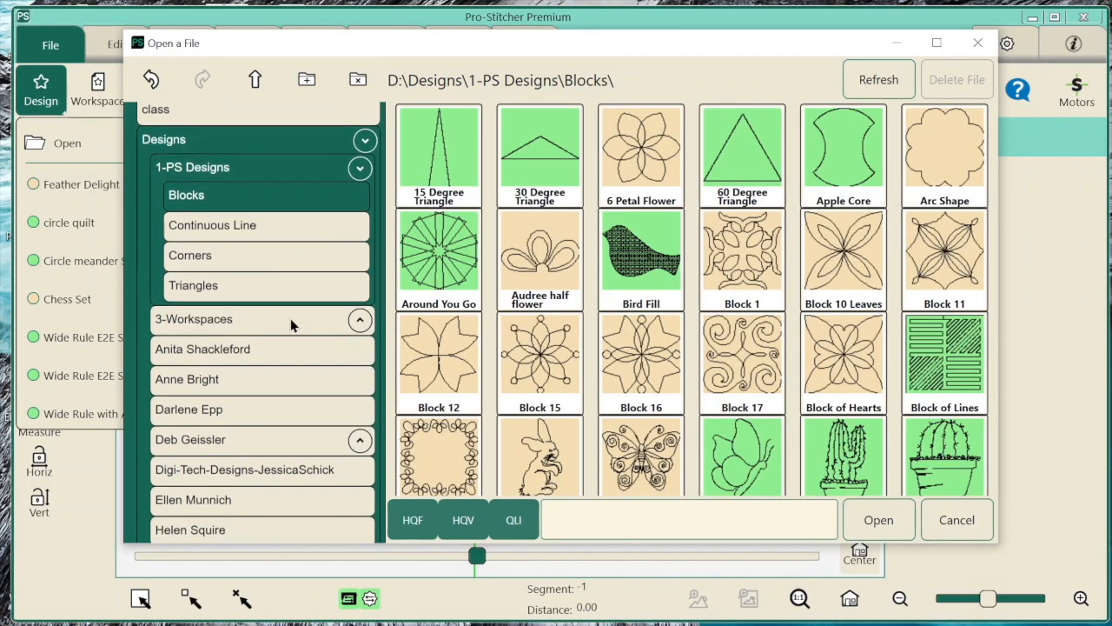
left_click(268, 338)
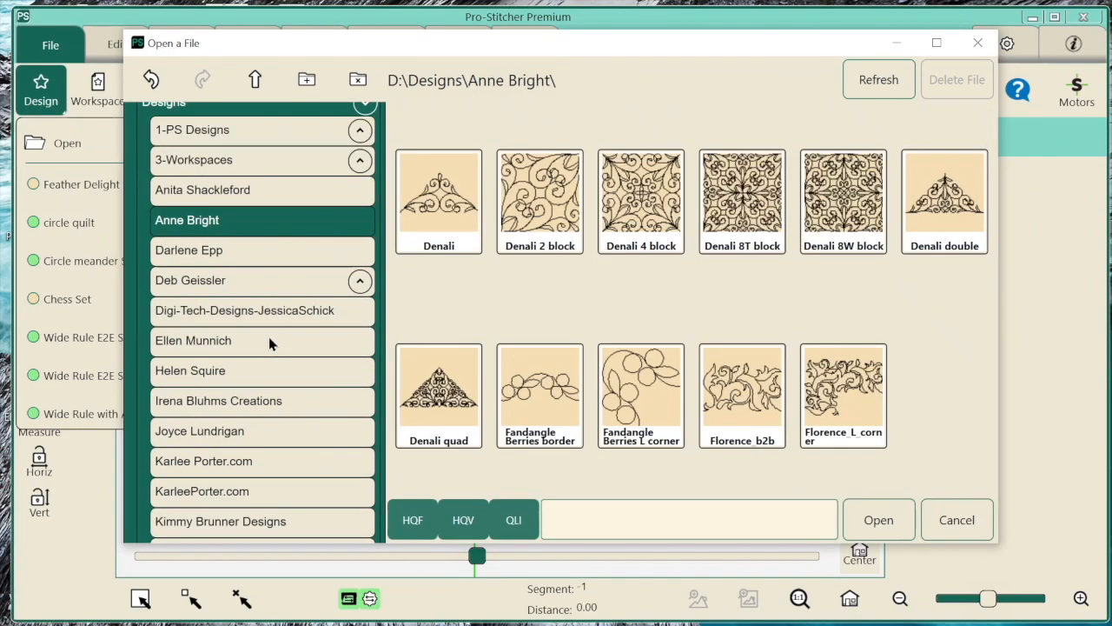
left_click(266, 251)
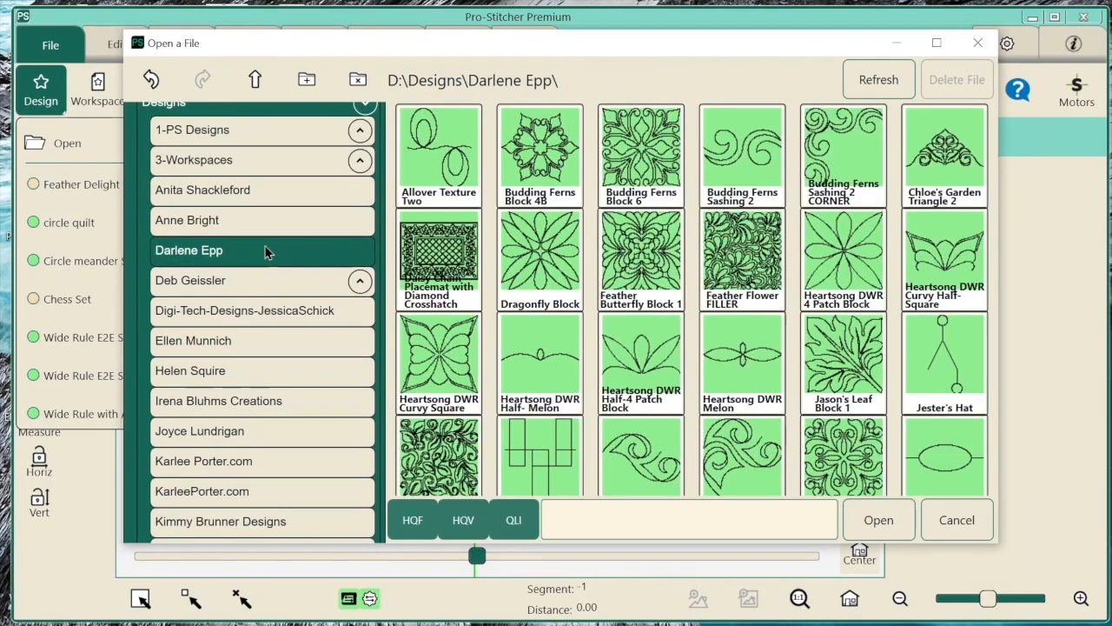
left_click(267, 342)
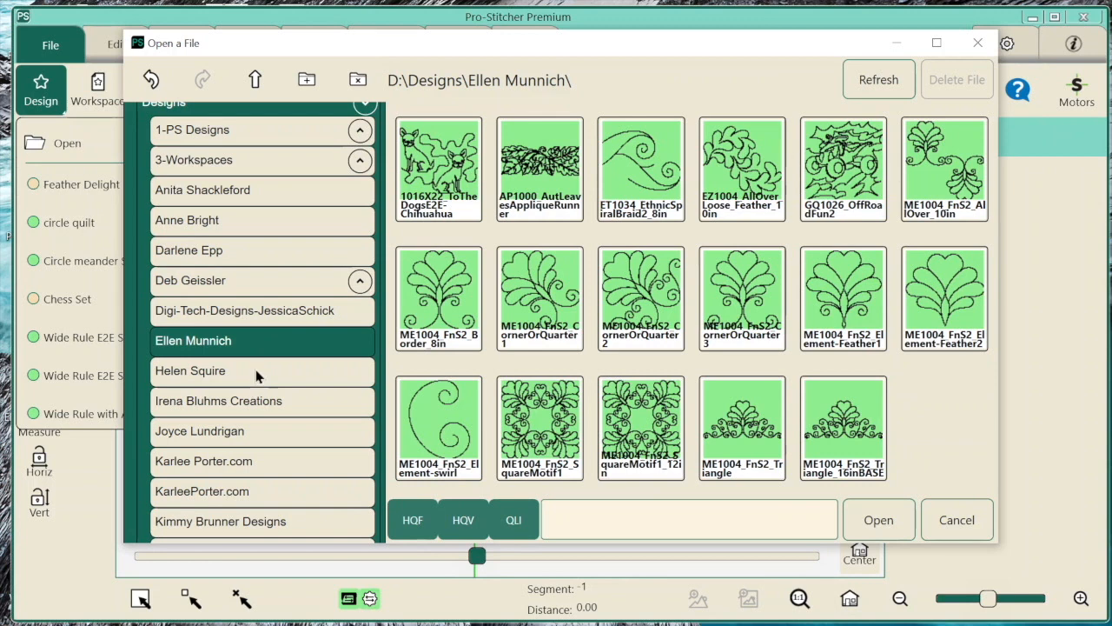
left_click(256, 373)
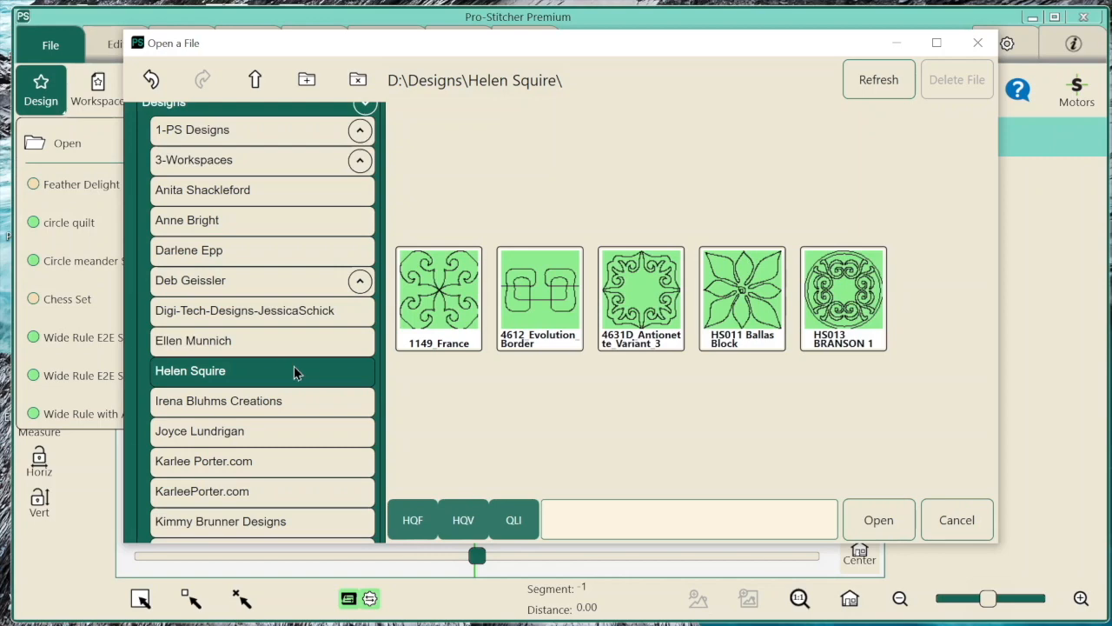
Open the Holly Star design from its designer's folder and display the recently used designs list again
left_click(233, 431)
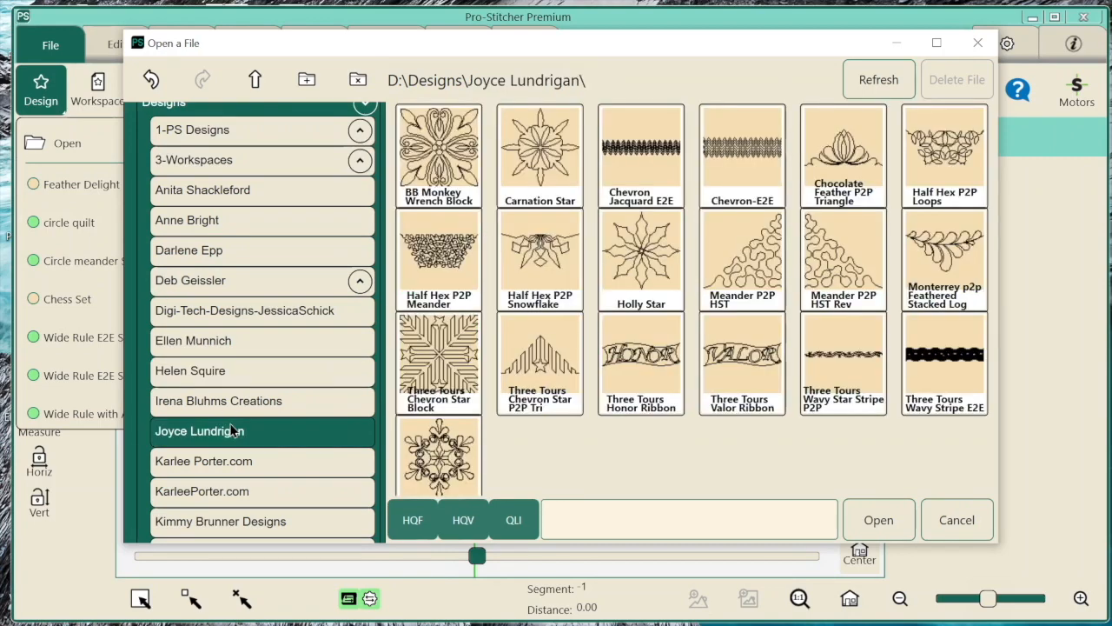
left_click(650, 265)
left_click(891, 522)
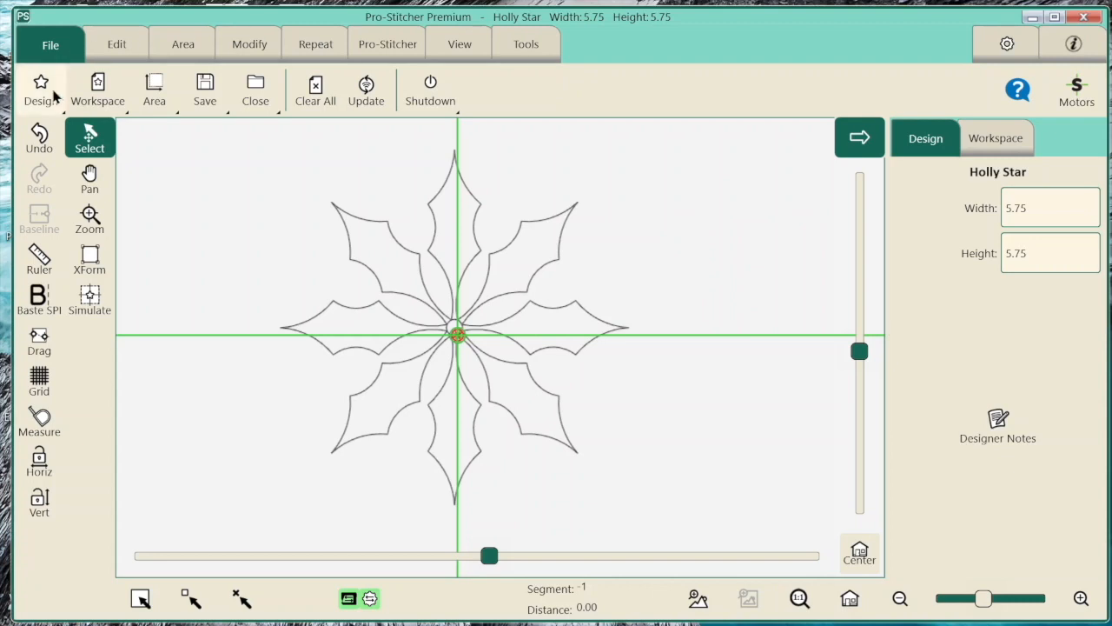
left_click(43, 83)
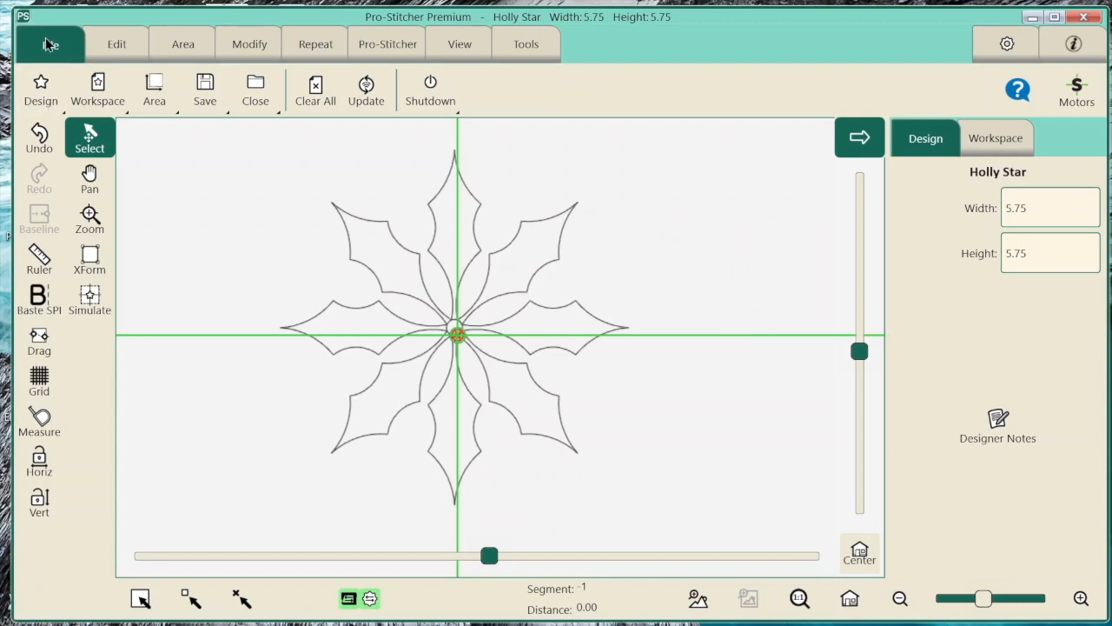
left_click(46, 87)
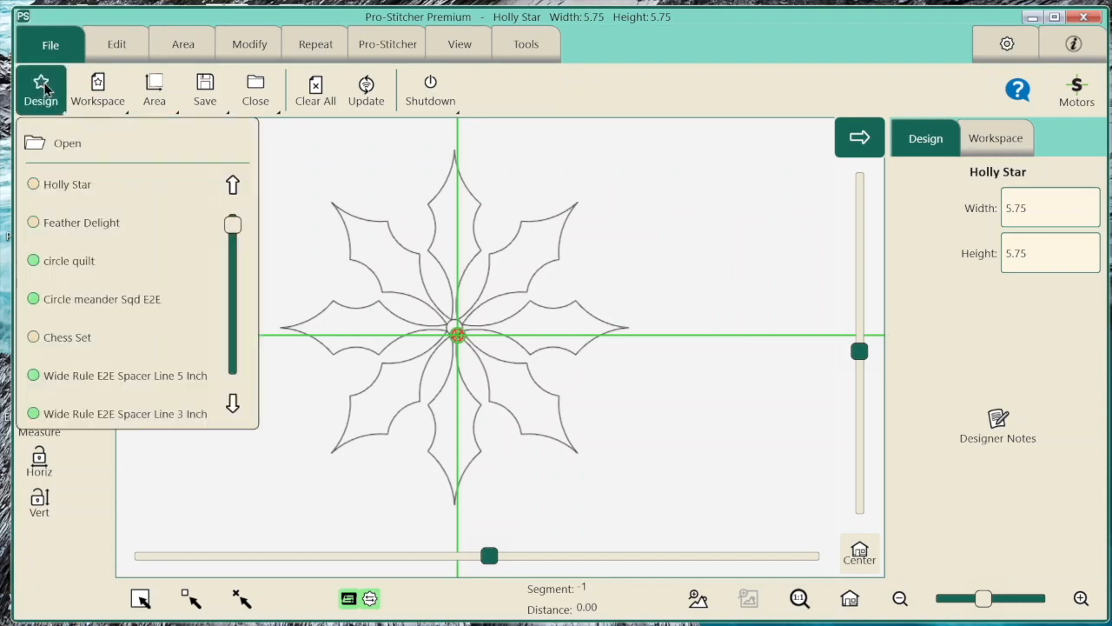
Dismiss the recent designs list, reselect the Holly Star design and turn on Simulate mode
left_click(537, 155)
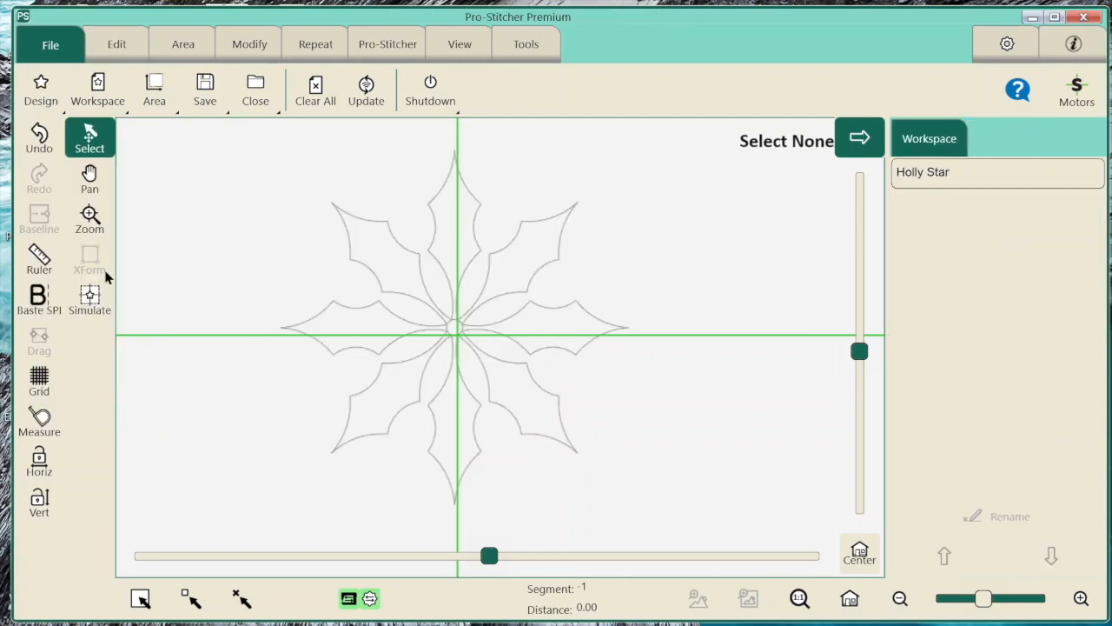
left_click(390, 313)
left_click(89, 300)
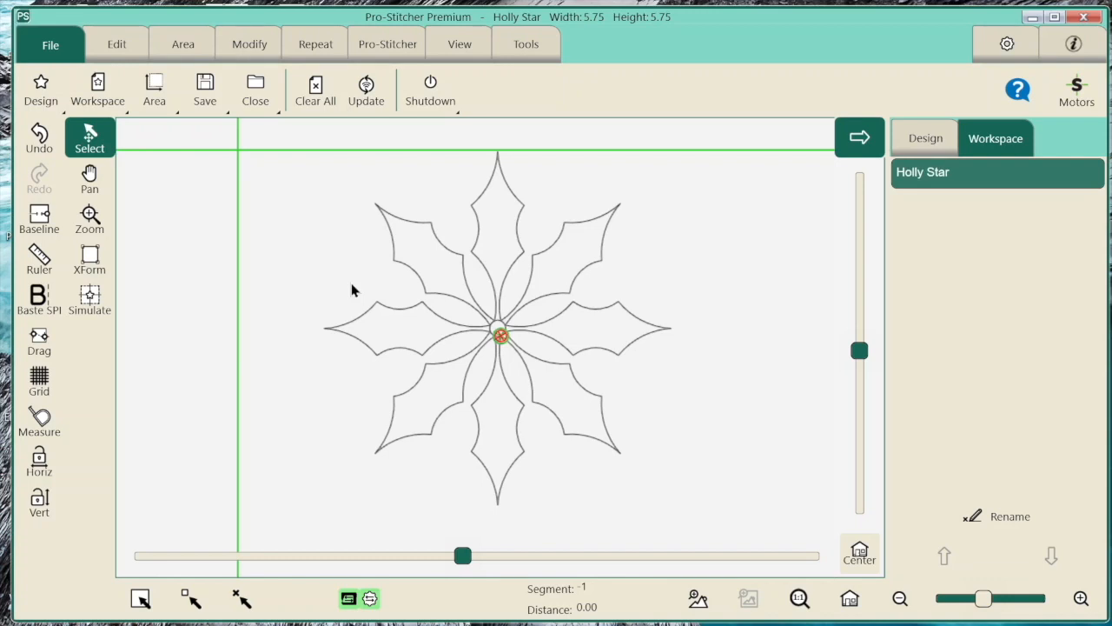
left_click(89, 300)
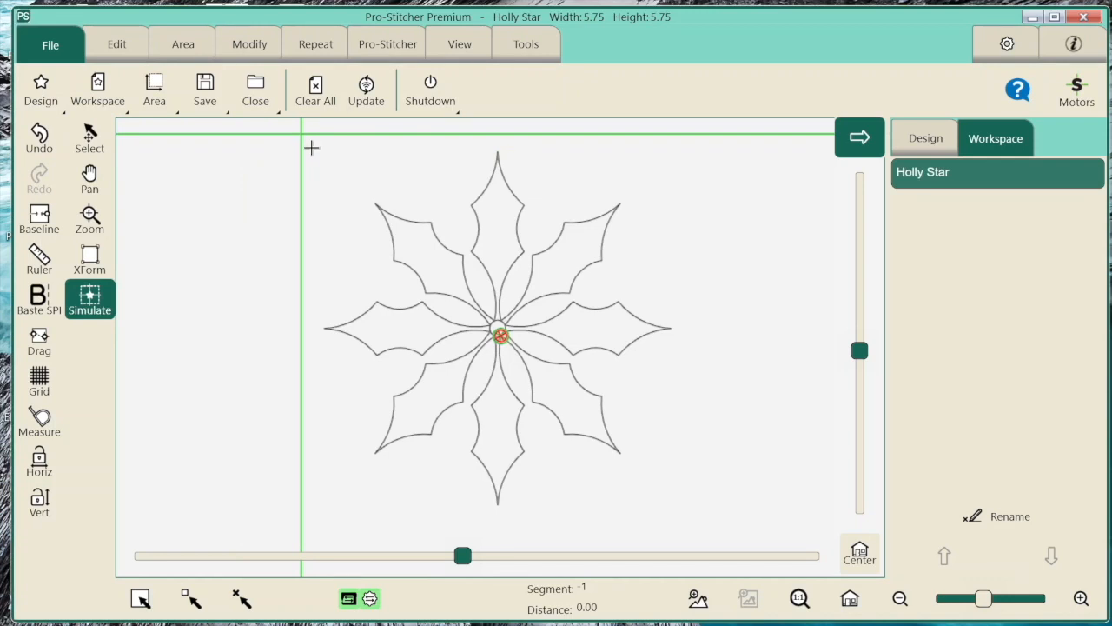
Open Workspace17084 from the Playing in ProStitcher folder and view its area properties and the list of workspace objects
left_click(98, 91)
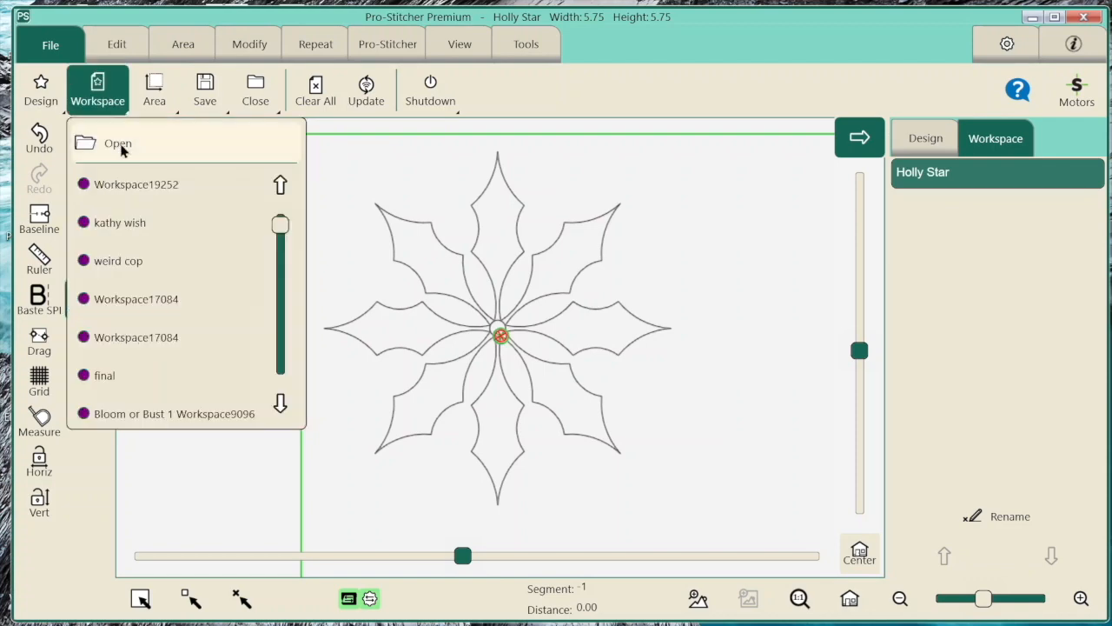
left_click(120, 146)
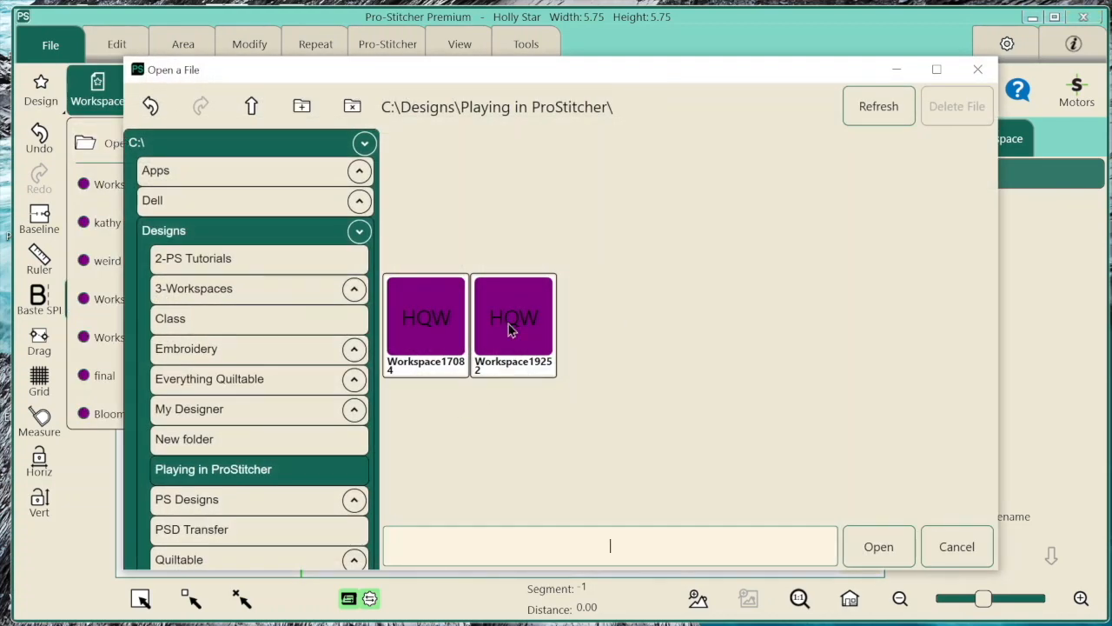
left_click(433, 333)
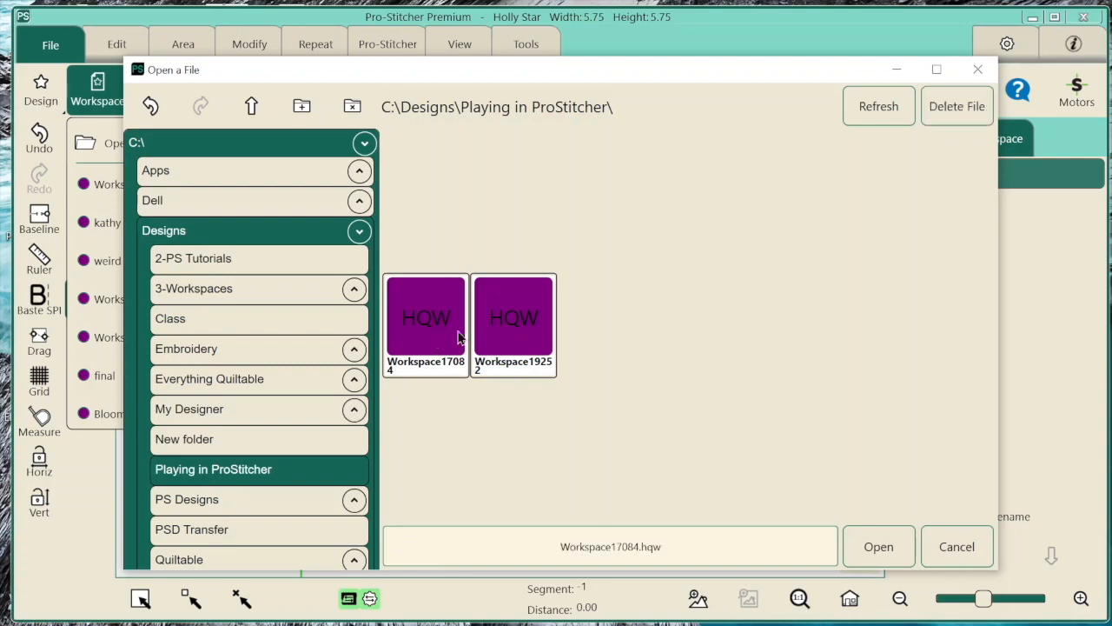
left_click(875, 540)
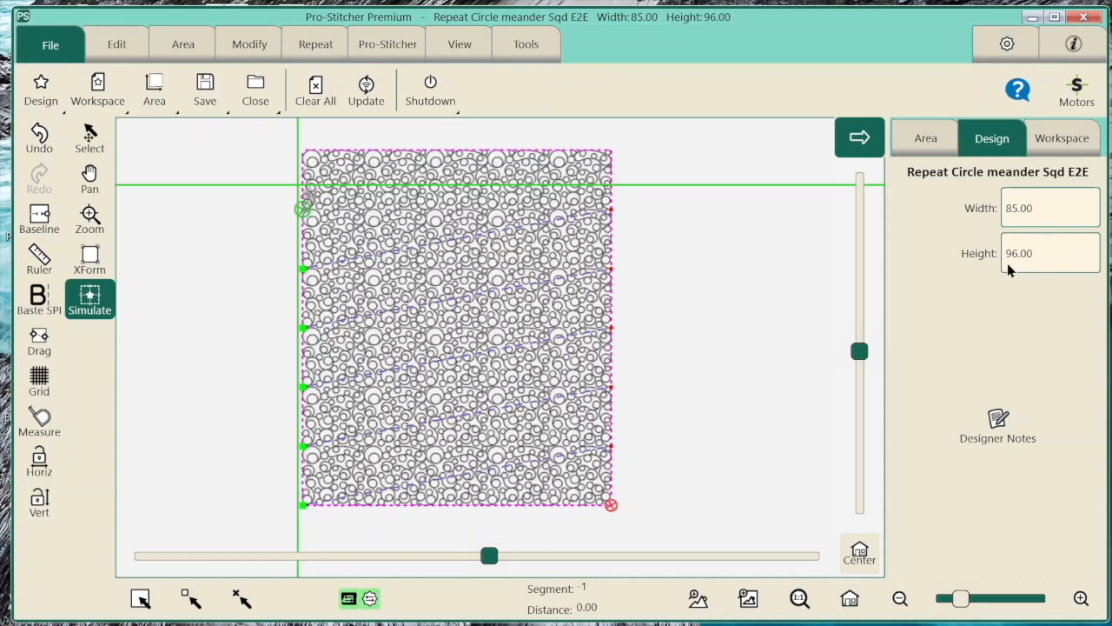
left_click(928, 141)
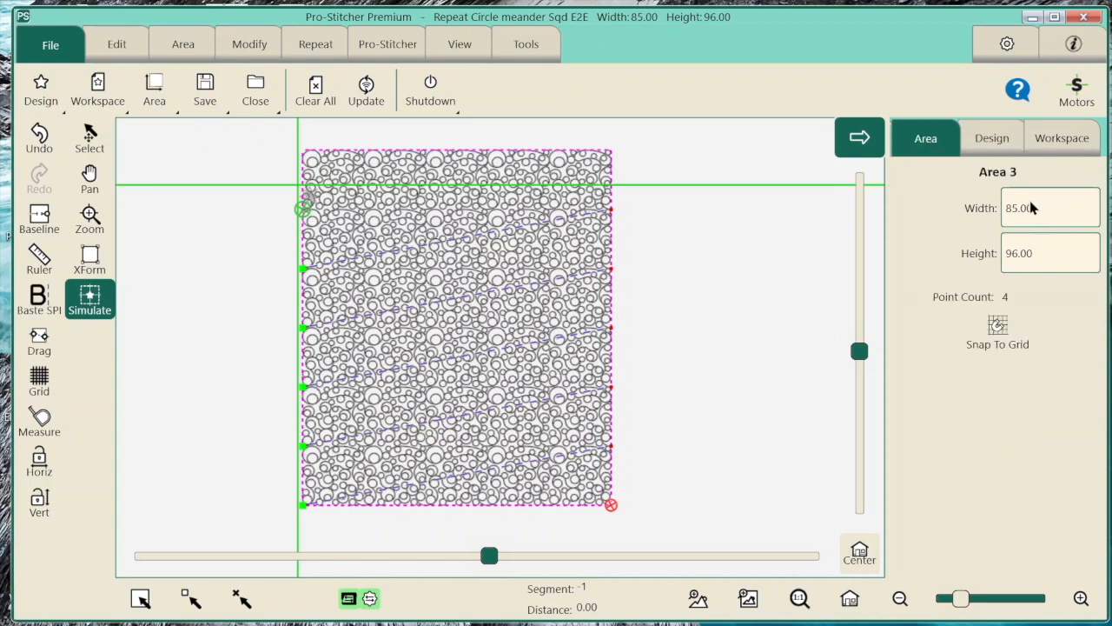
left_click(1062, 144)
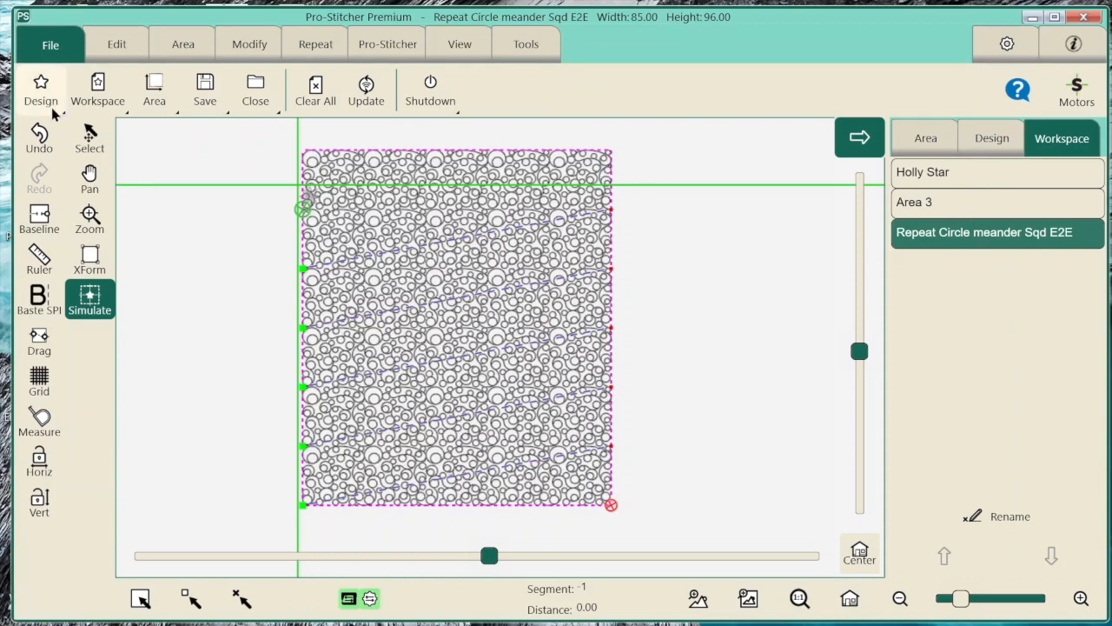
Apply Baseline to the repeated circle design and close only the Holly Star design
left_click(41, 220)
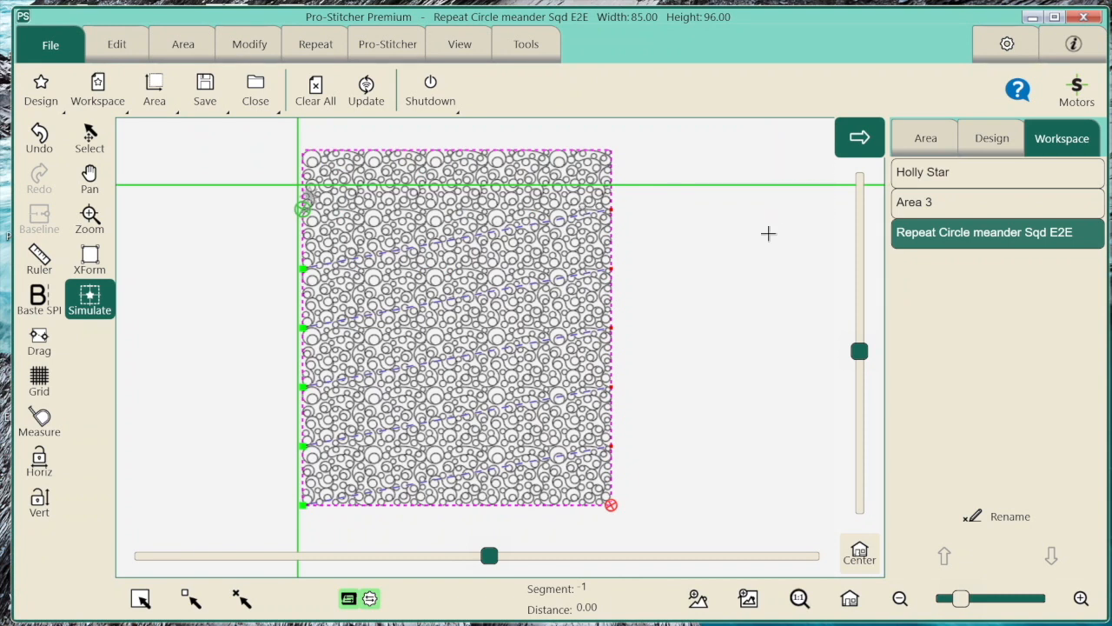
left_click(107, 144)
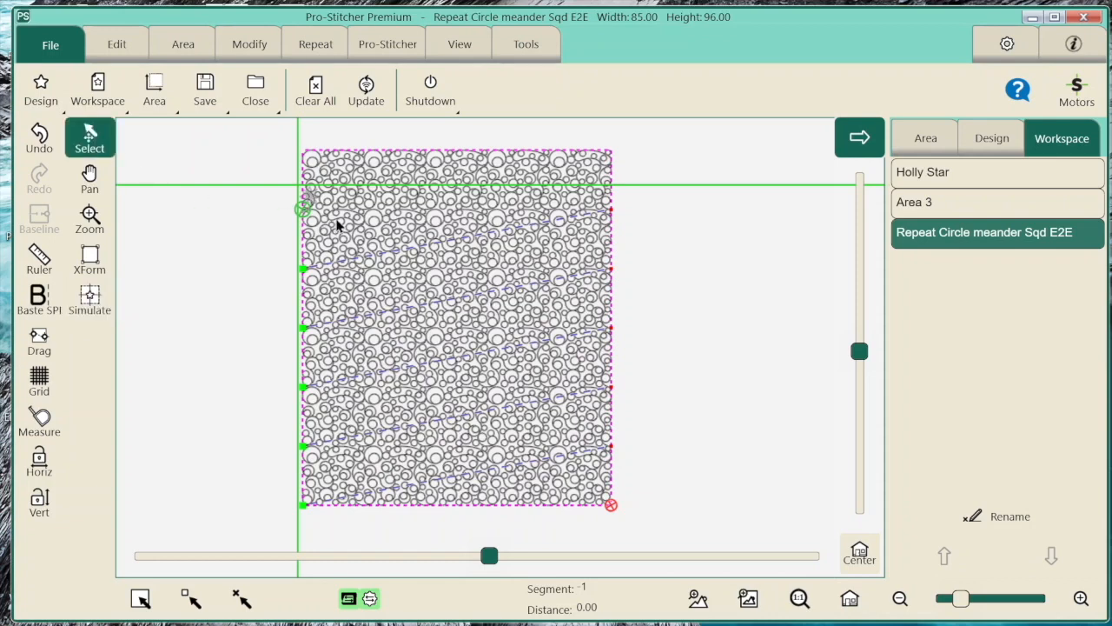
left_click(941, 173)
left_click(255, 89)
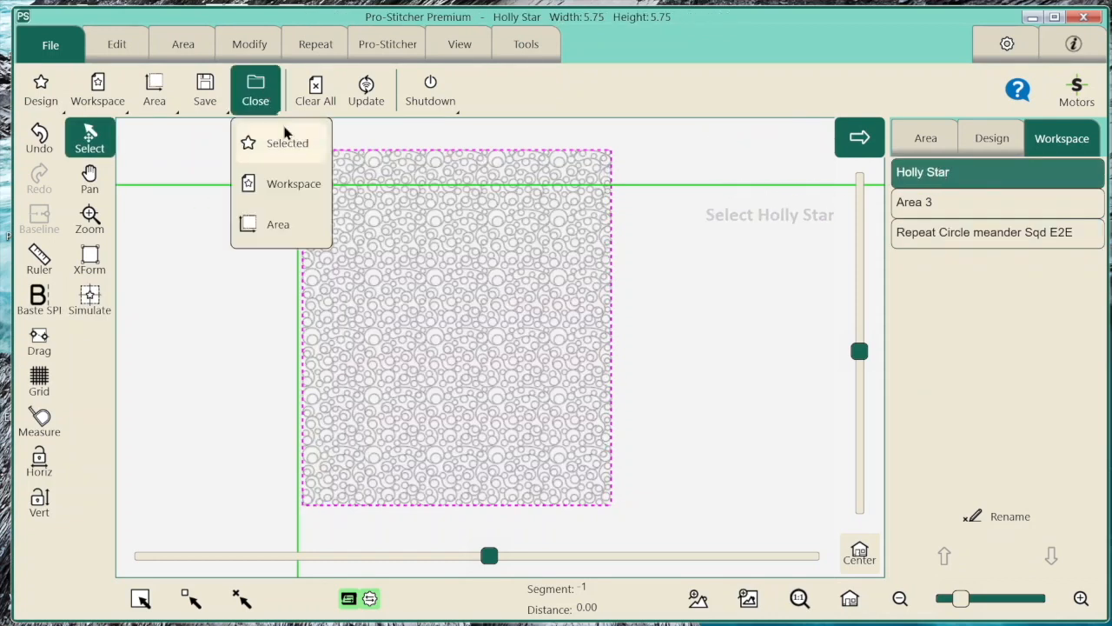
left_click(286, 139)
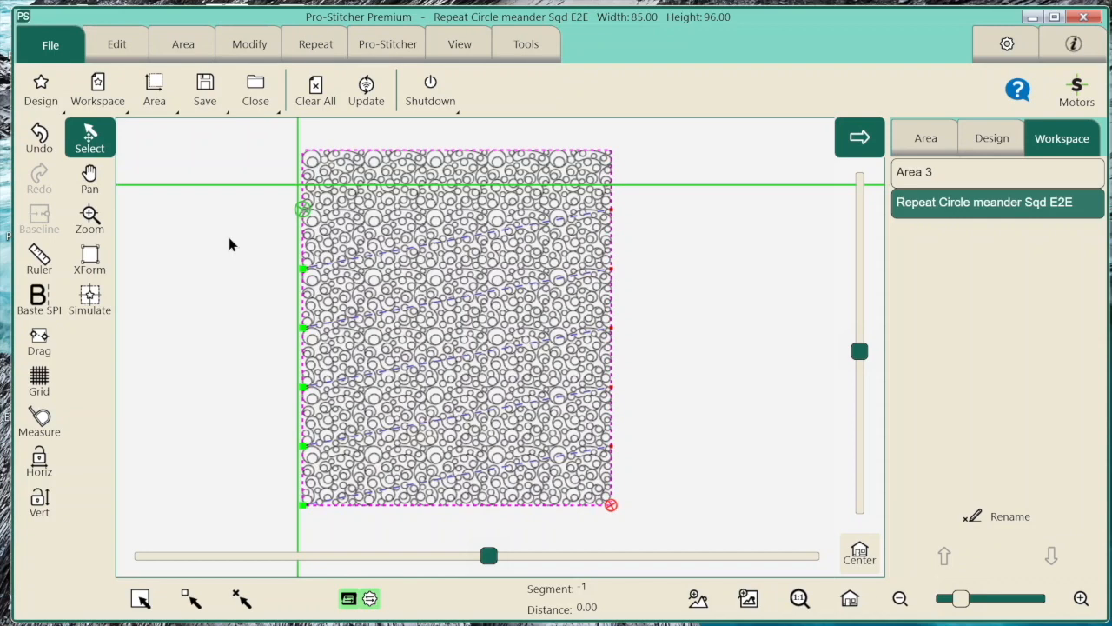
View the workspace files in the Playing in ProStitcher folder without opening one
left_click(97, 86)
left_click(133, 142)
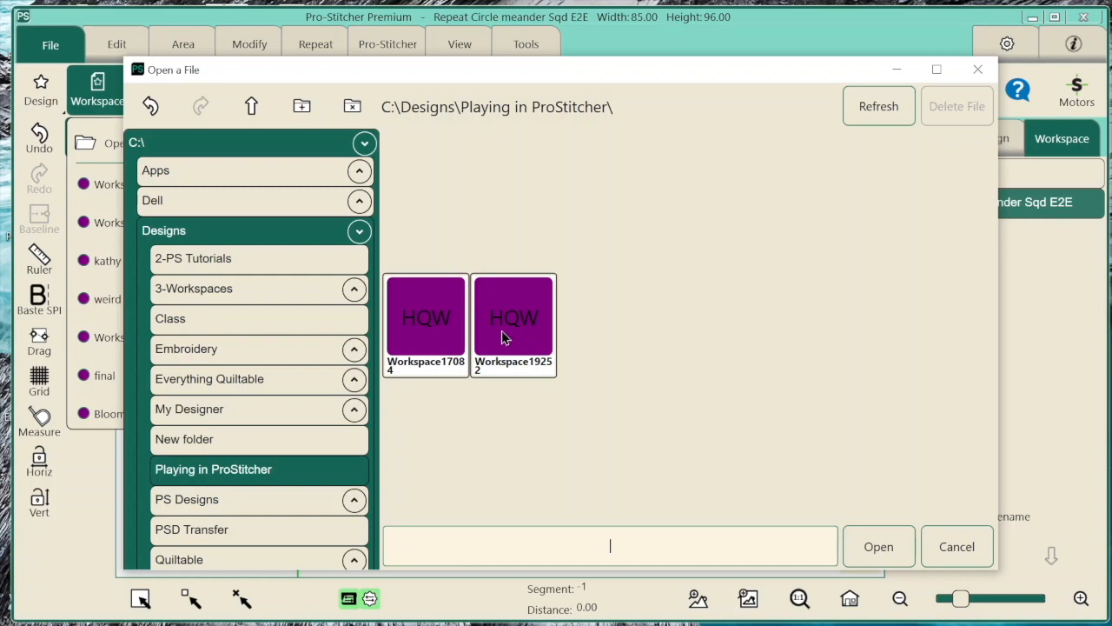
left_click(963, 561)
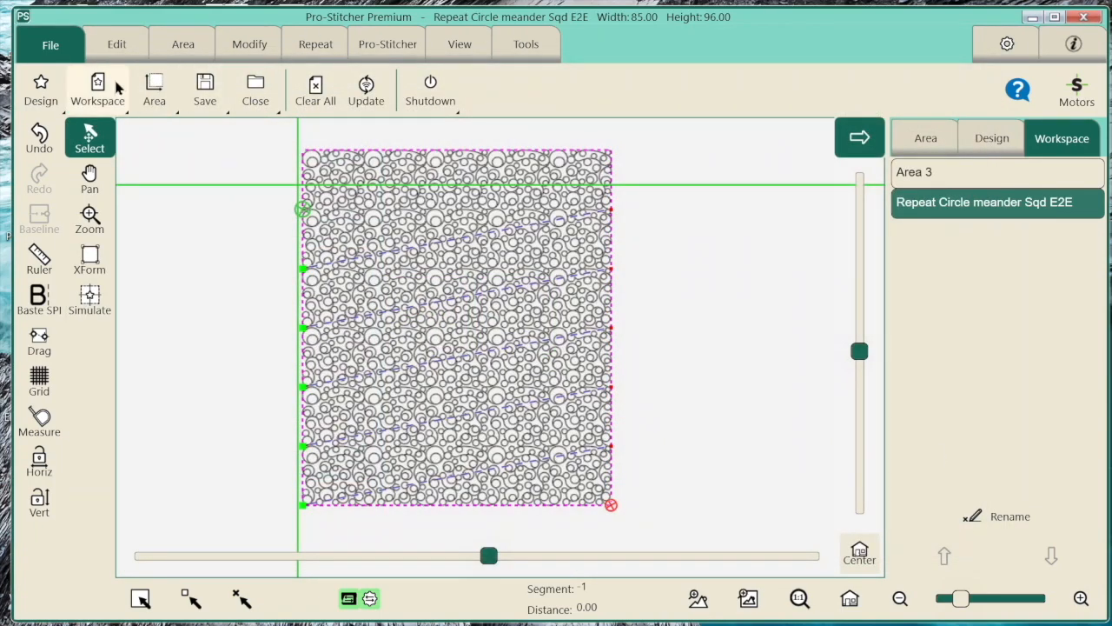
View the design files in C:\Designs\Playing in ProStitcher and leave without opening one
left_click(40, 96)
left_click(63, 147)
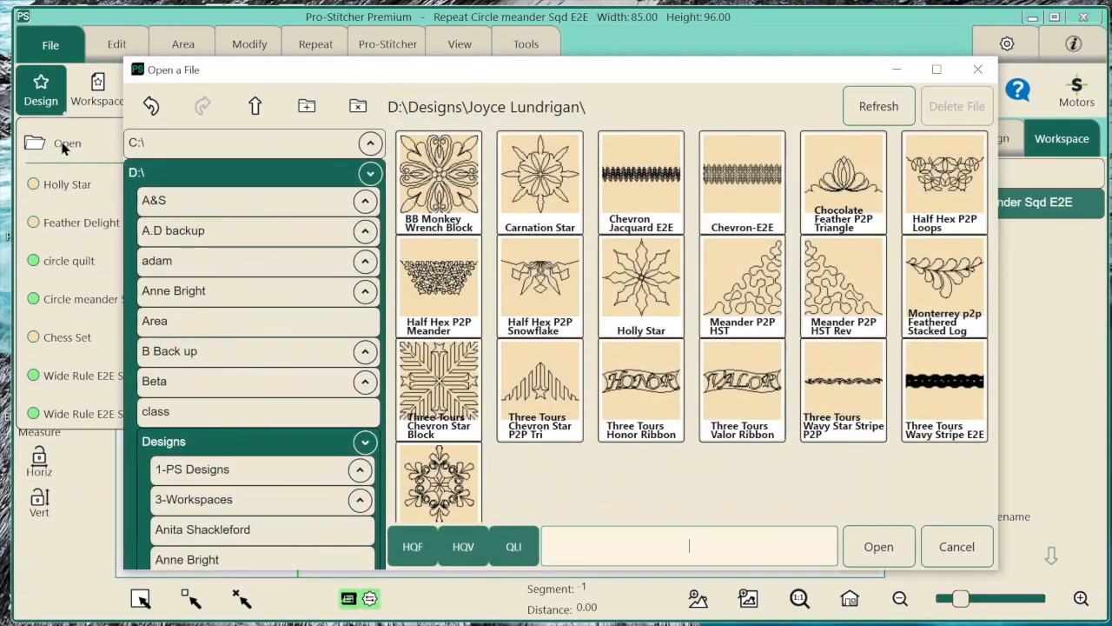
left_click(368, 145)
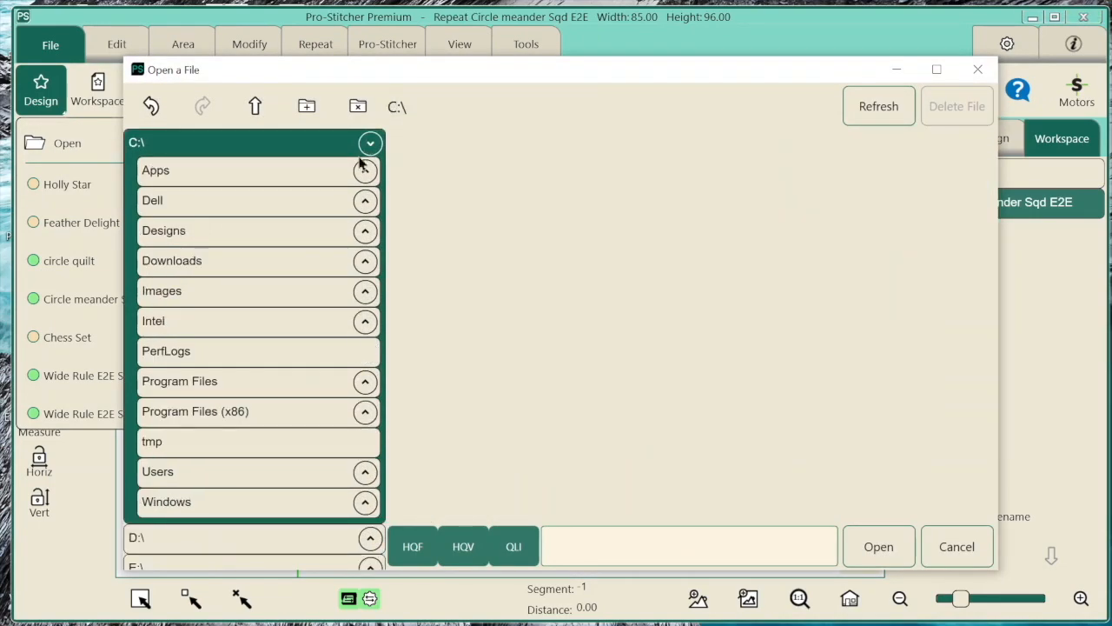
left_click(364, 231)
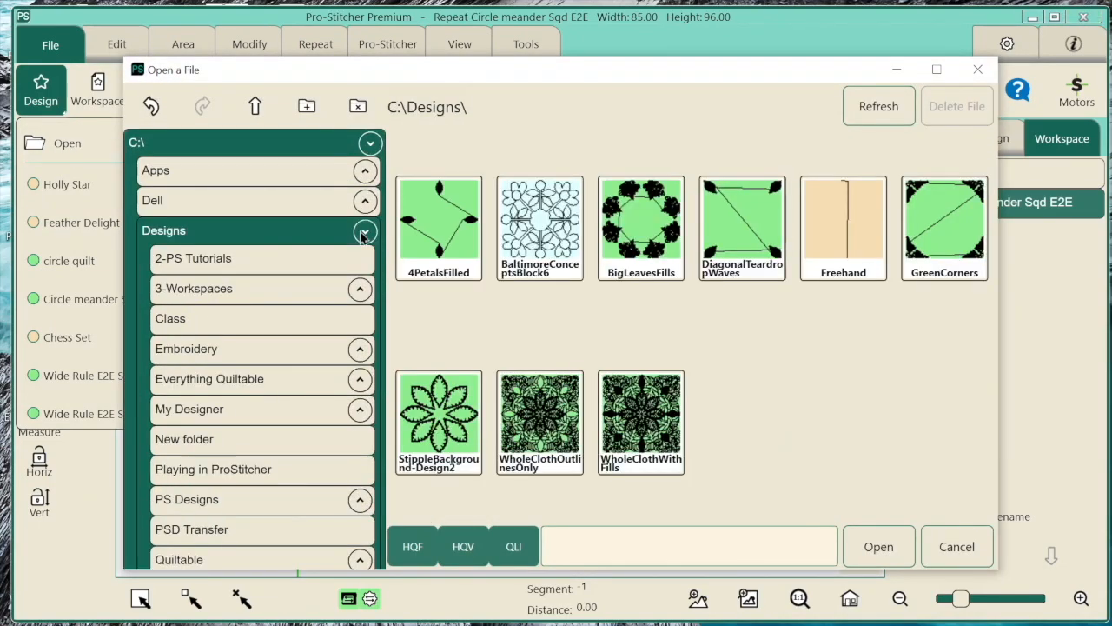
left_click(305, 473)
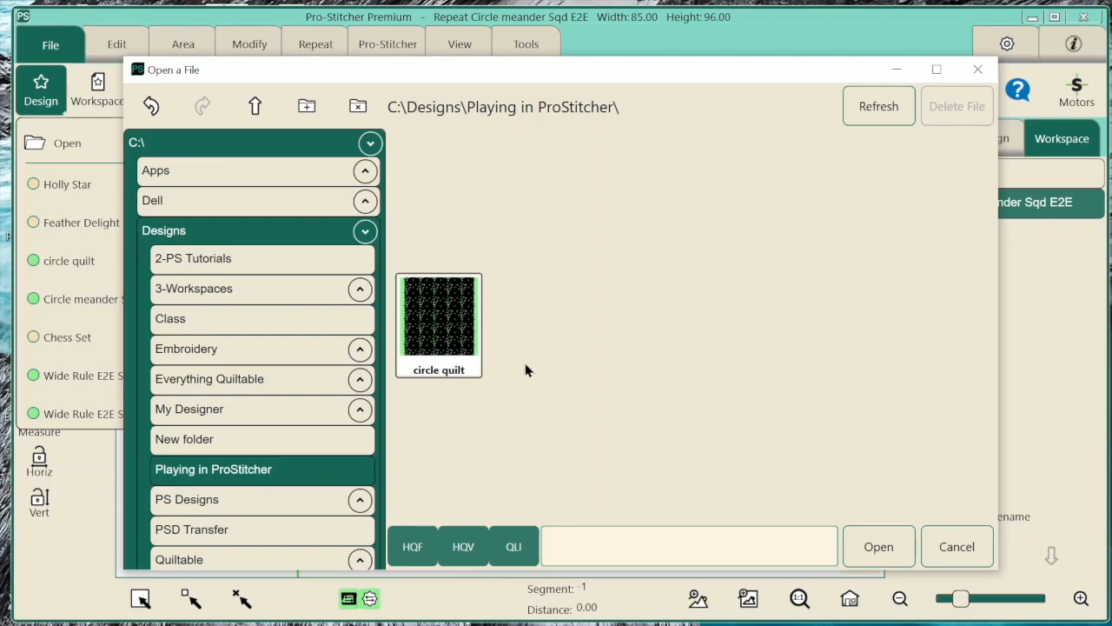
left_click(283, 321)
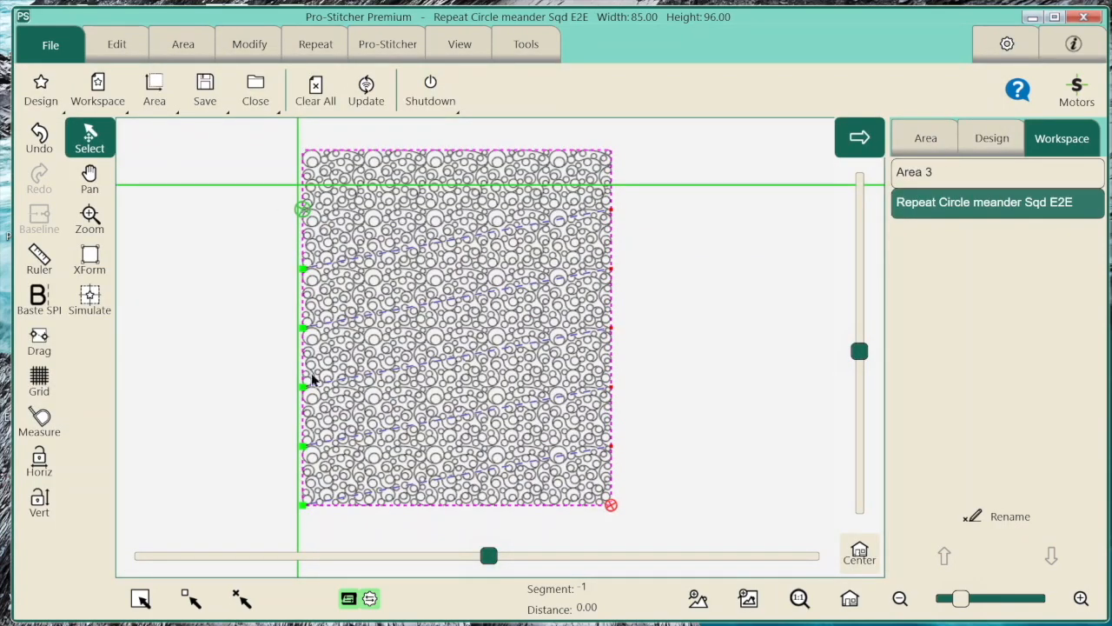
Save the selected design as Repeat Circle meander Sqd E2E in the folder C:\Designs\Everything Quiltable\Wide Rule
left_click(206, 96)
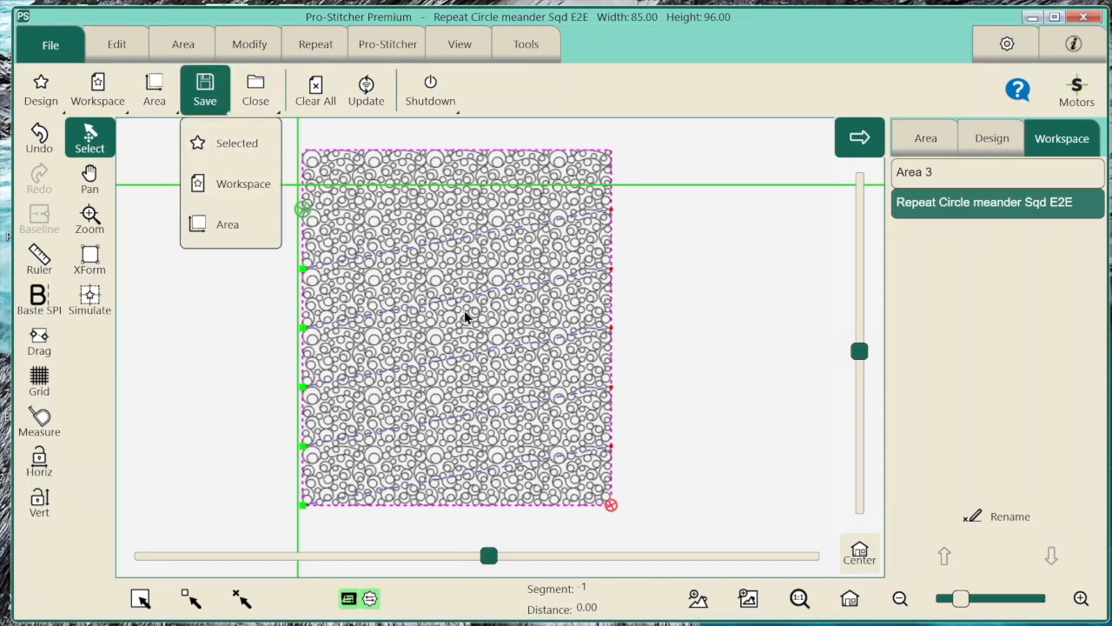
left_click(221, 144)
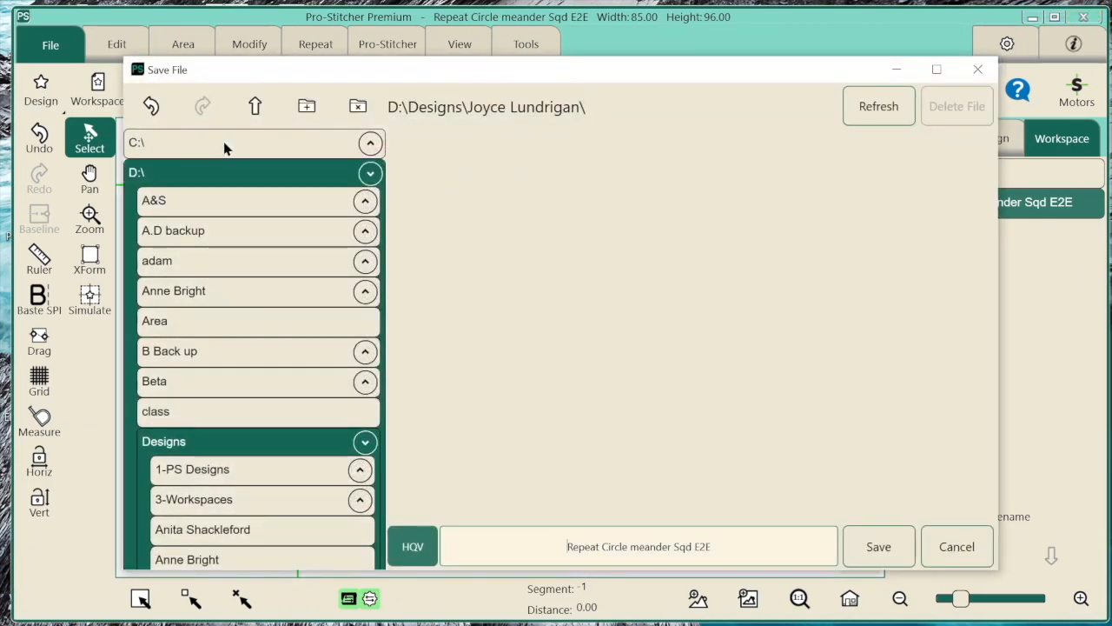
left_click(371, 143)
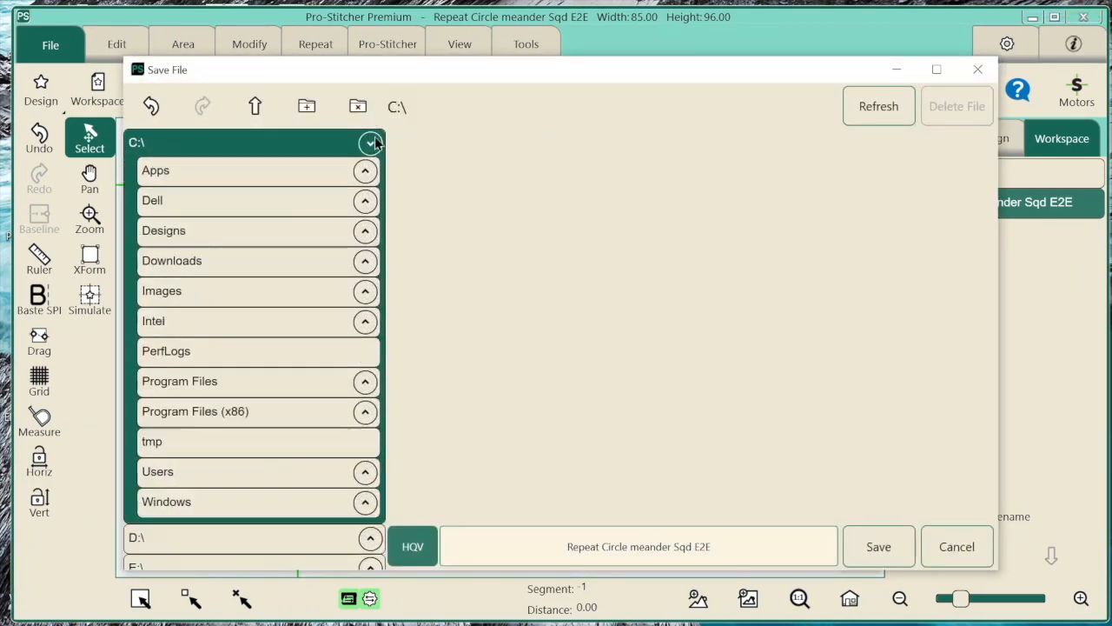
left_click(365, 231)
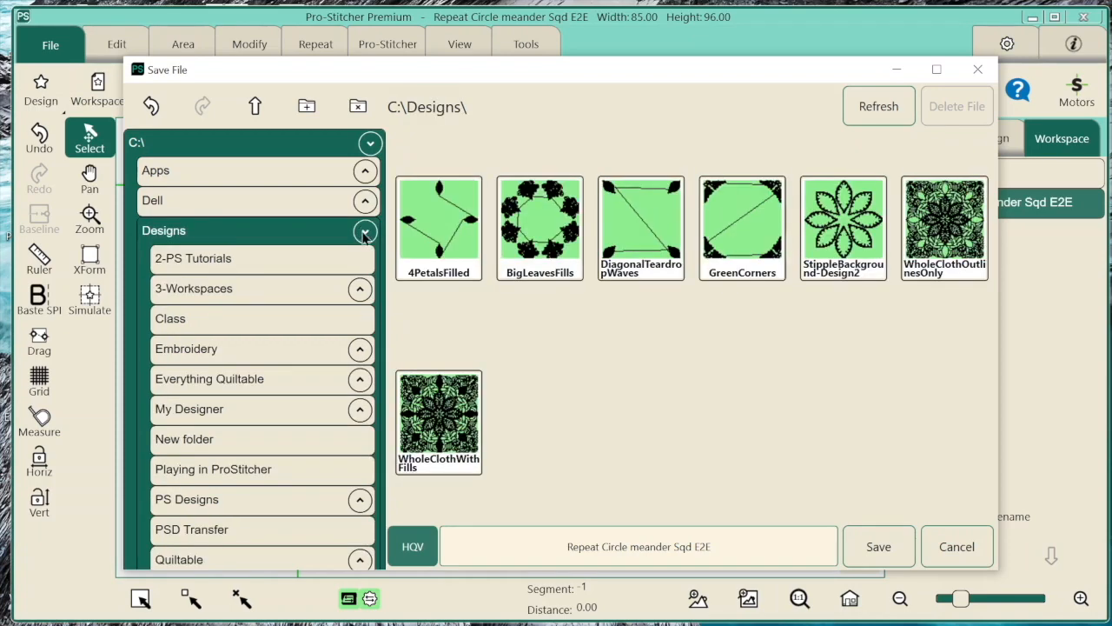
left_click(360, 379)
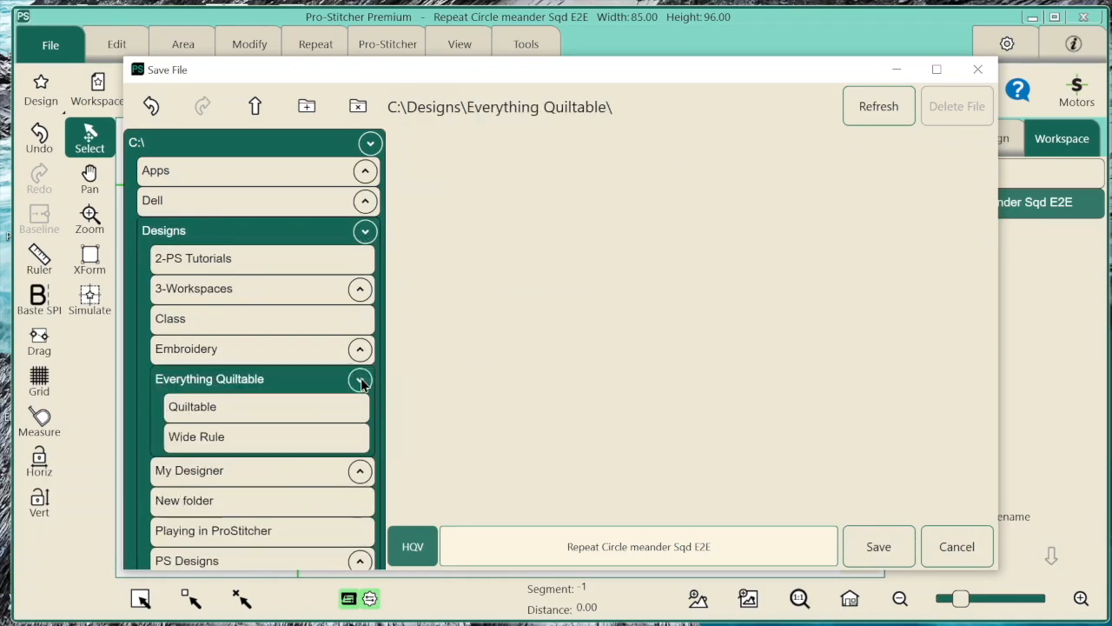
left_click(302, 443)
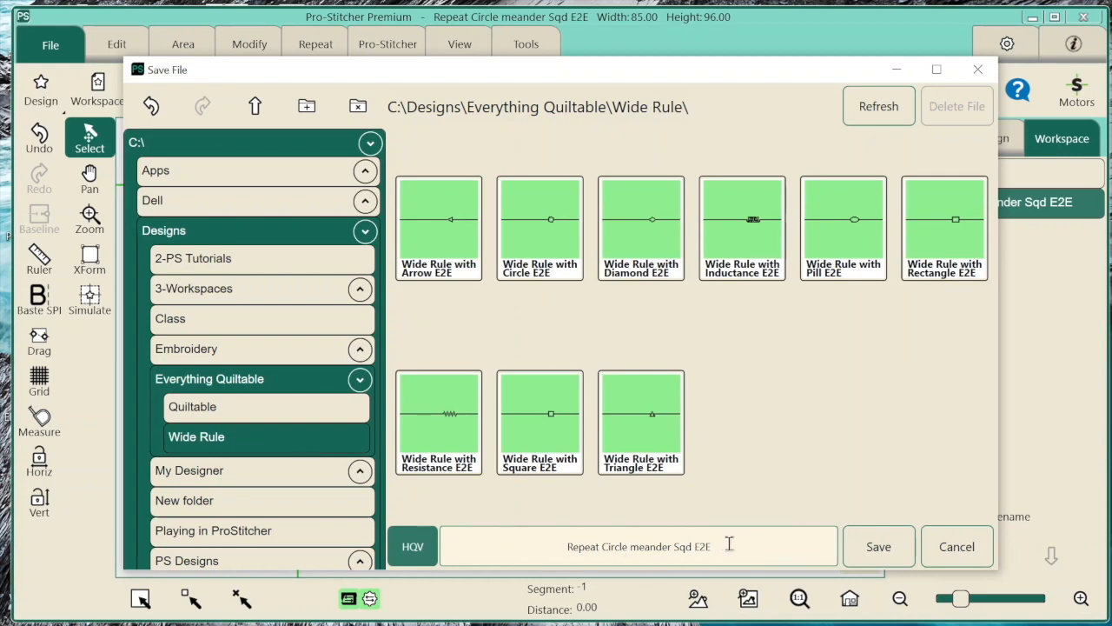
left_click(876, 548)
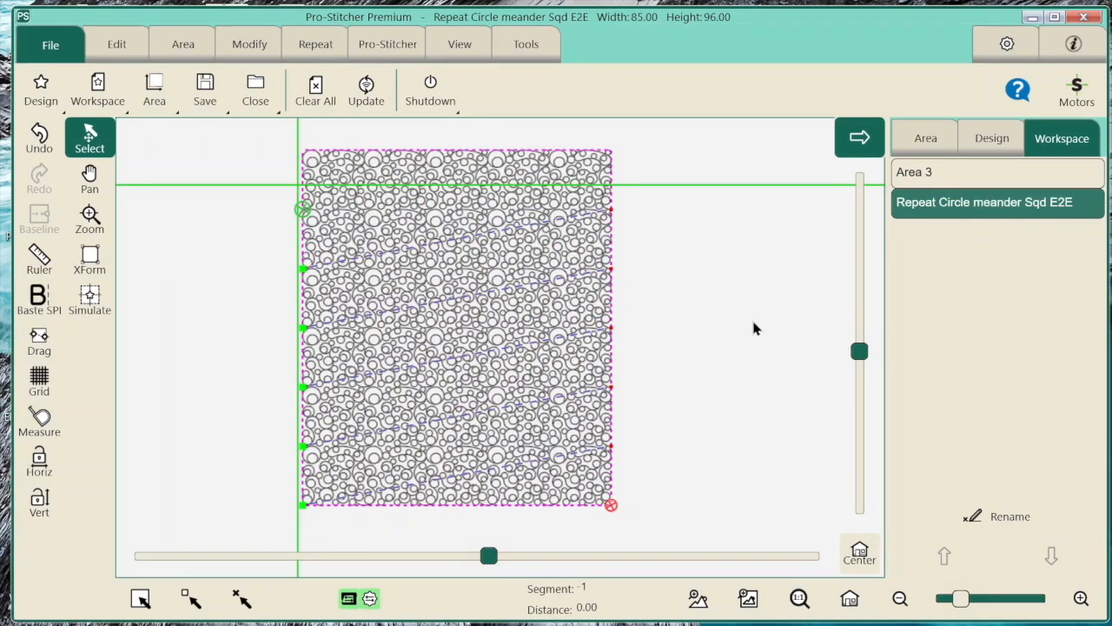
Clear everything from the workspace and browse the design files to the folder C:\Designs\Everything Quiltable\Wide Rule
left_click(313, 87)
left_click(40, 86)
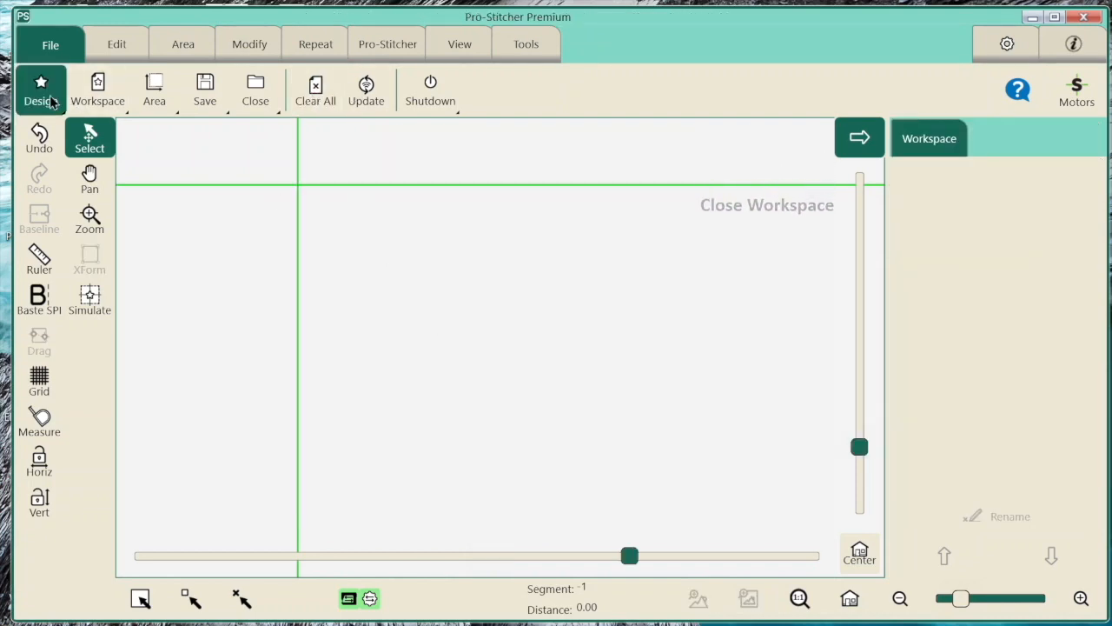
left_click(64, 141)
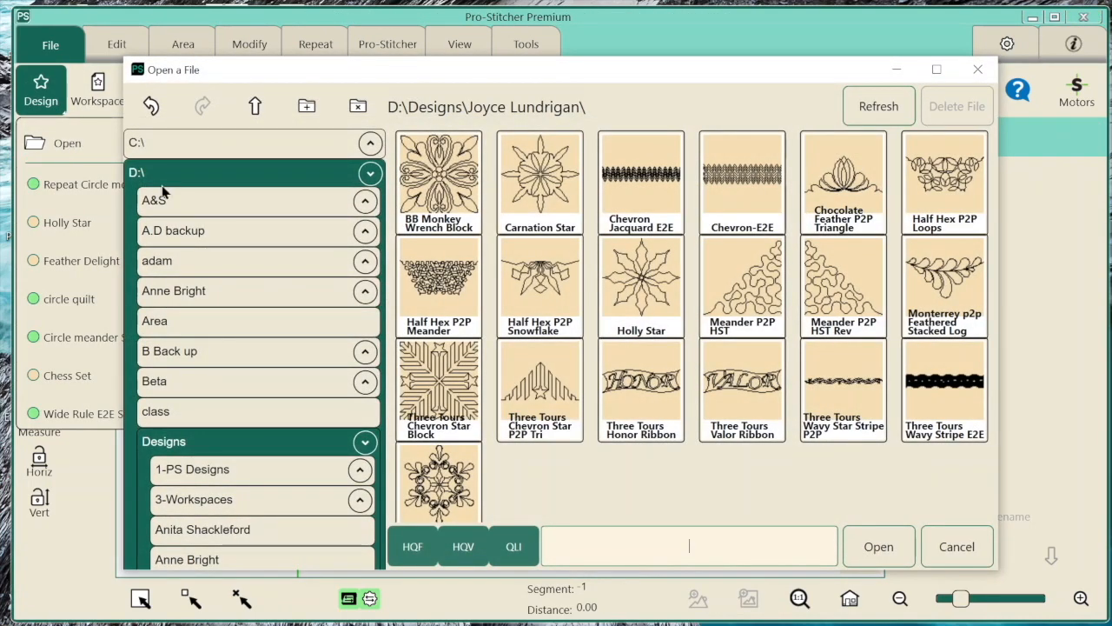
scroll(365, 165, "down", 1)
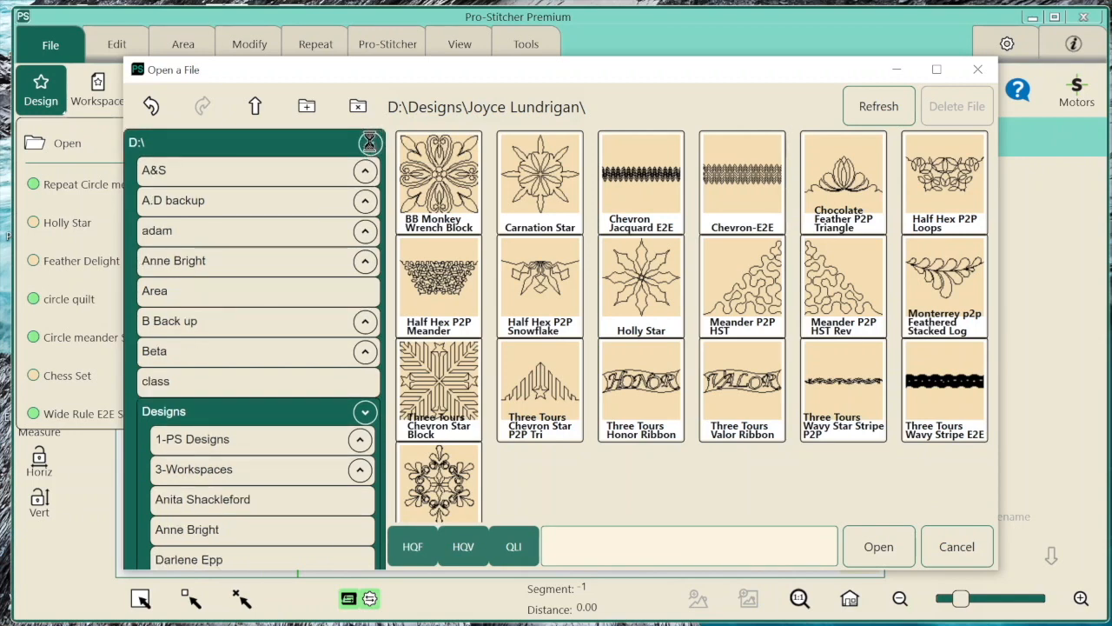
left_click(371, 143)
left_click(366, 230)
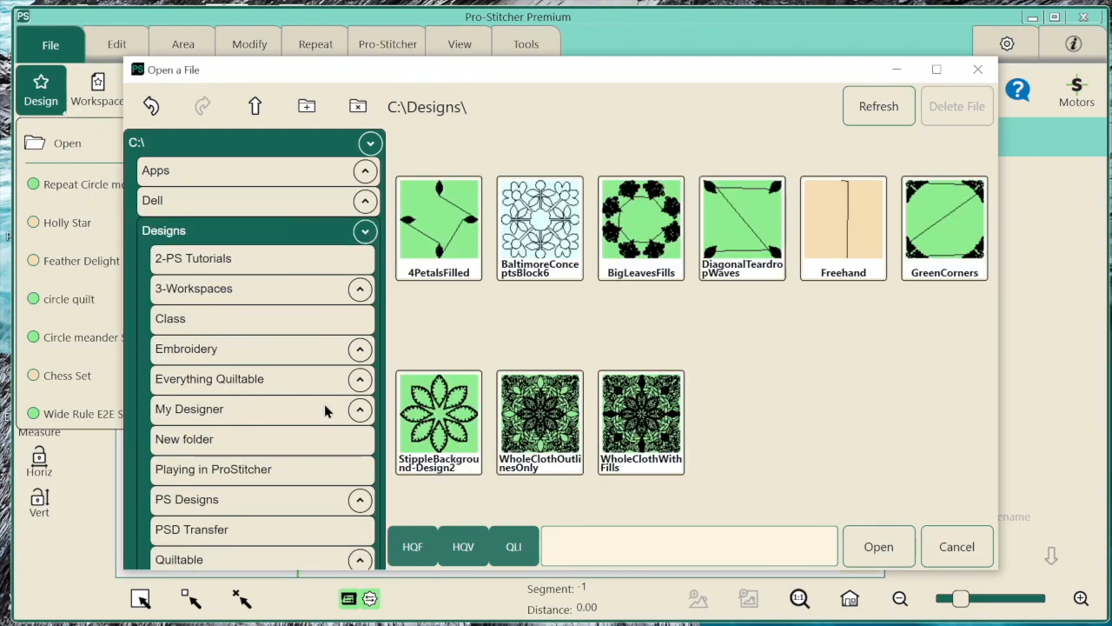
left_click(360, 379)
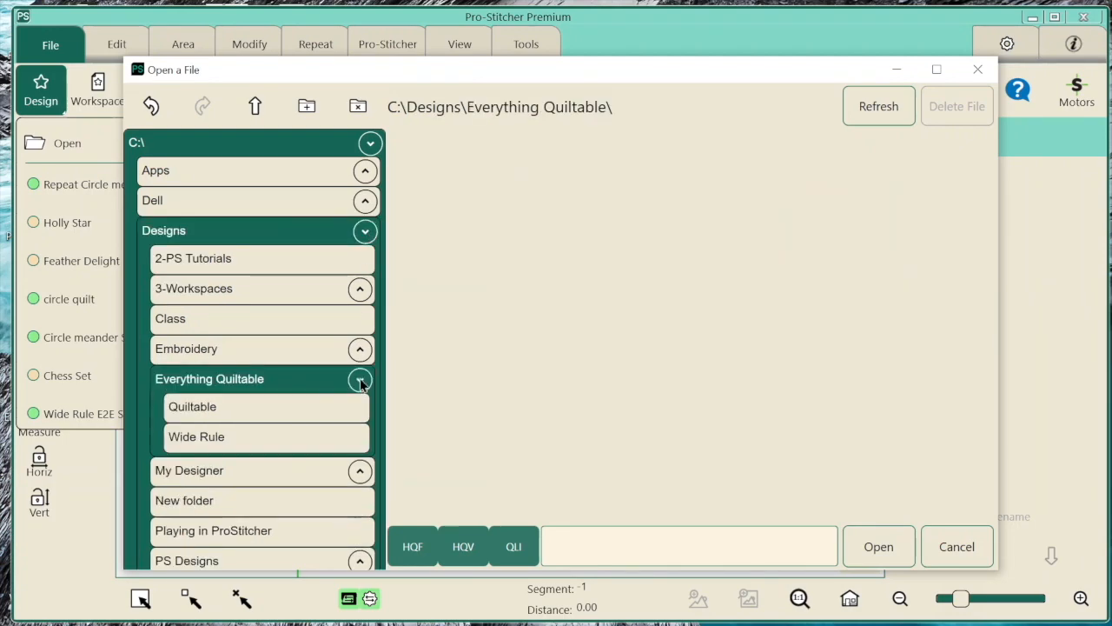
left_click(314, 439)
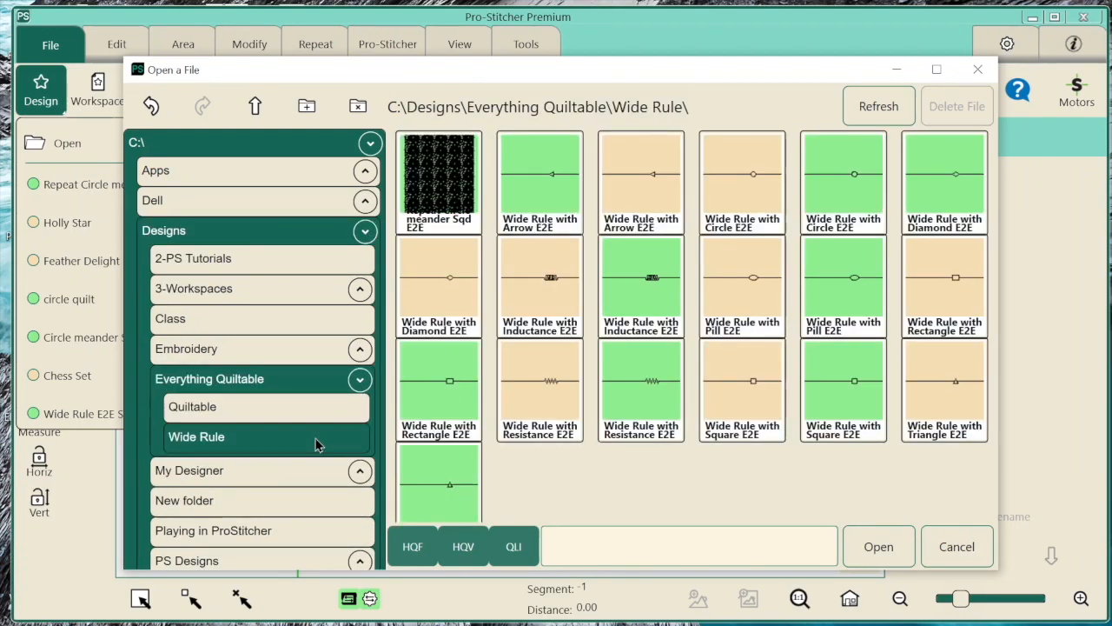
Delete the design file Repeat Circle meander Sqd E2E.hqv from the Wide Rule folder
left_click(452, 217)
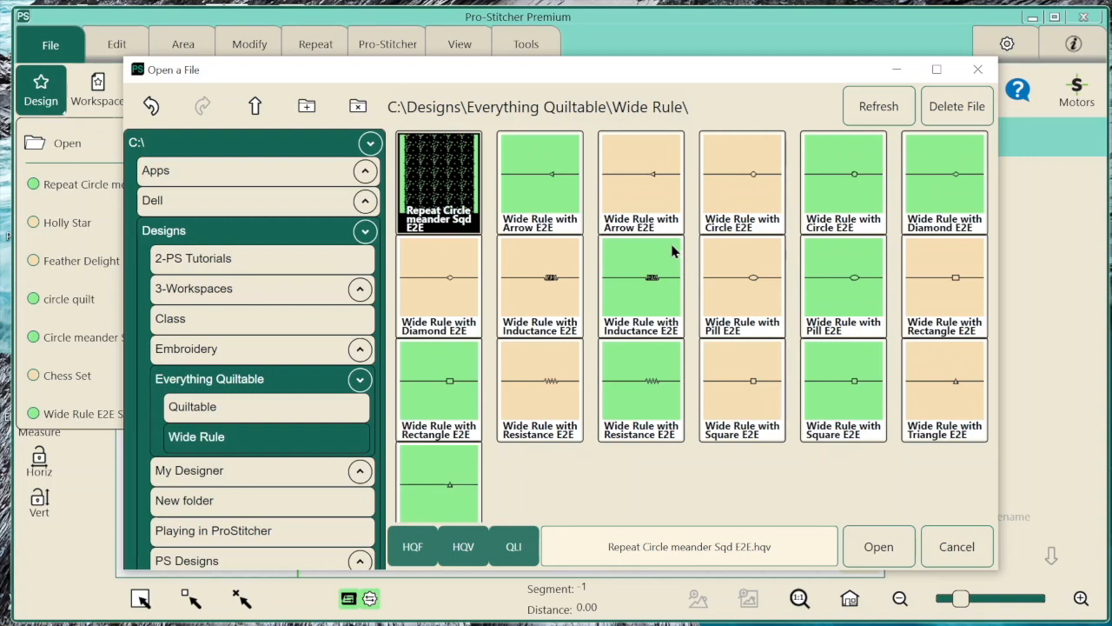
left_click(660, 279)
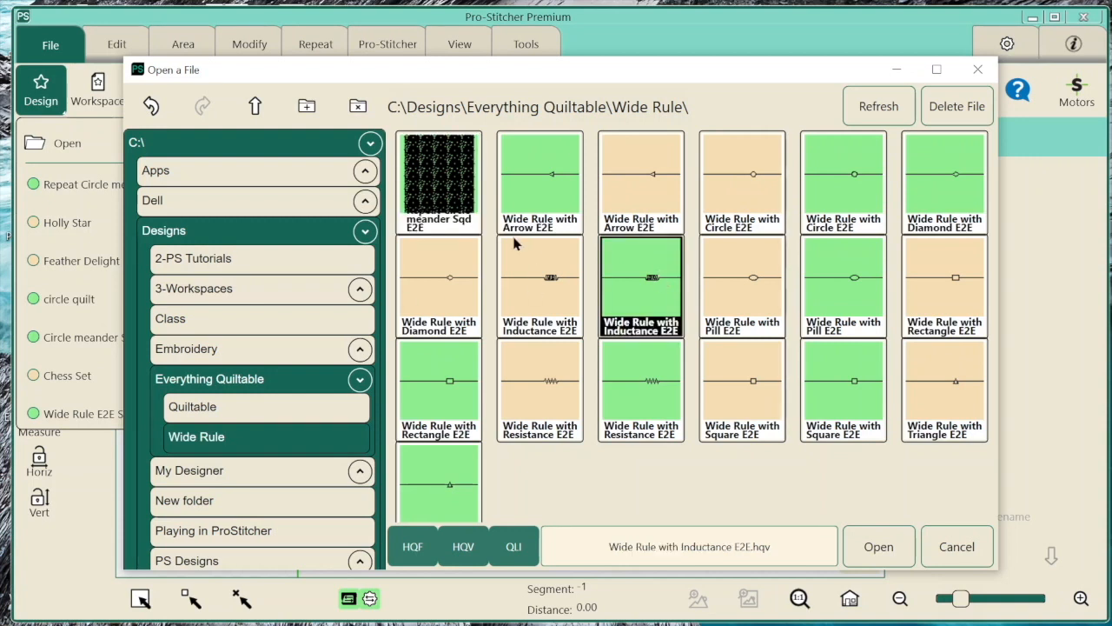
left_click(451, 201)
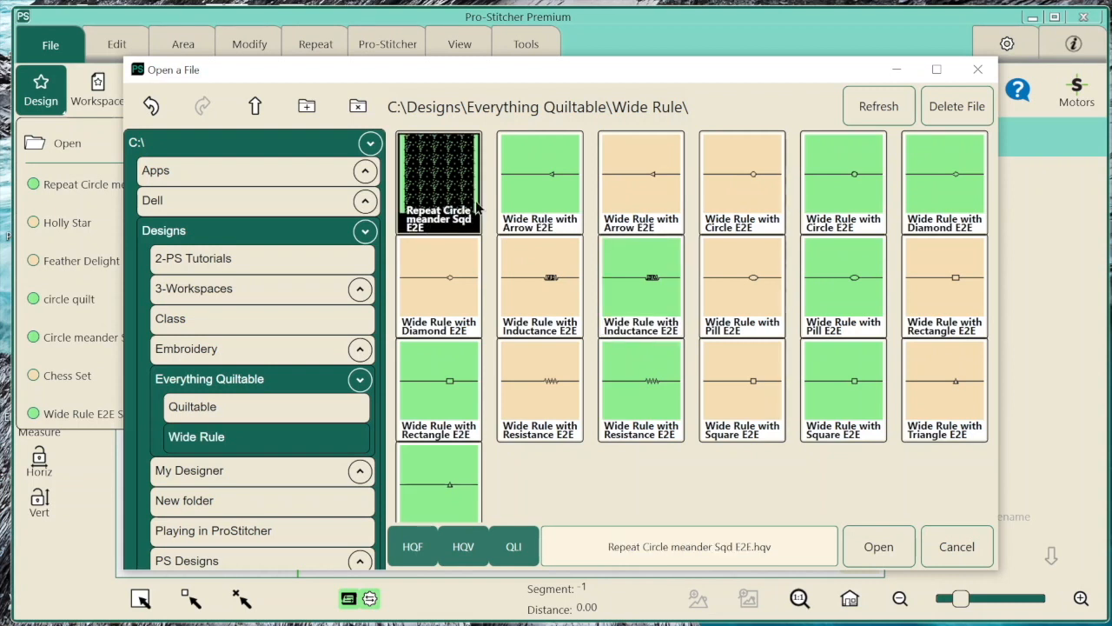
left_click(950, 106)
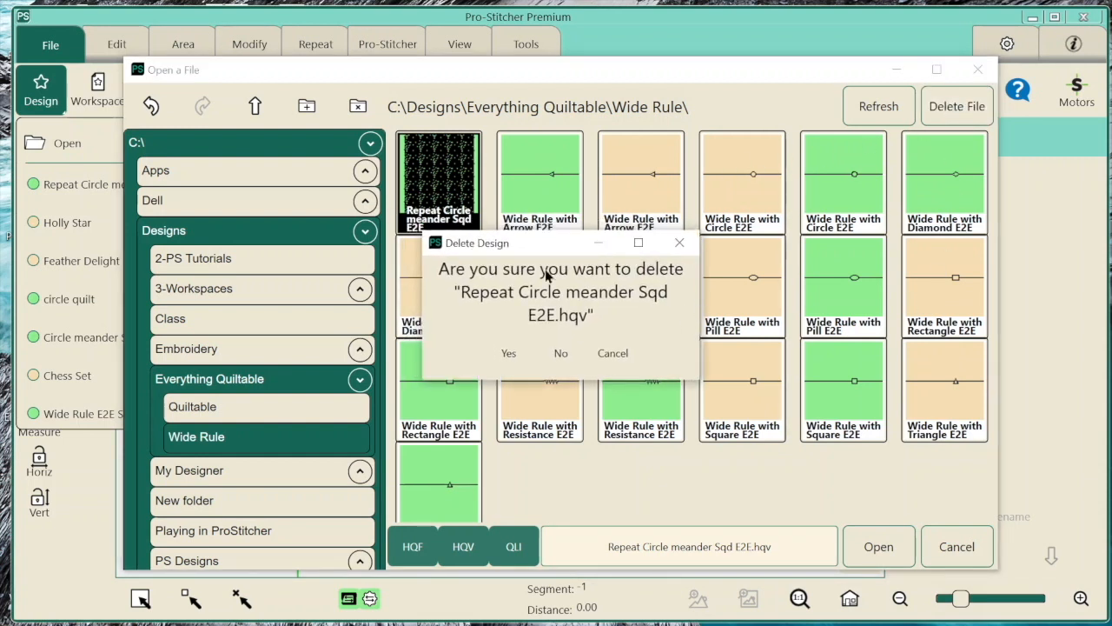
left_click(518, 352)
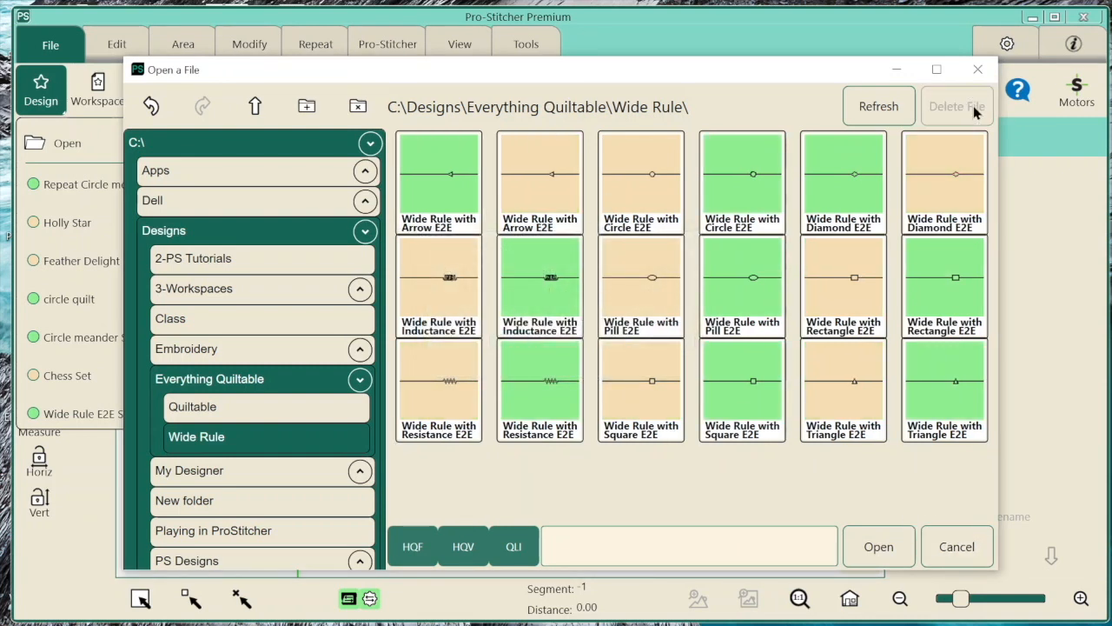
left_click(213, 407)
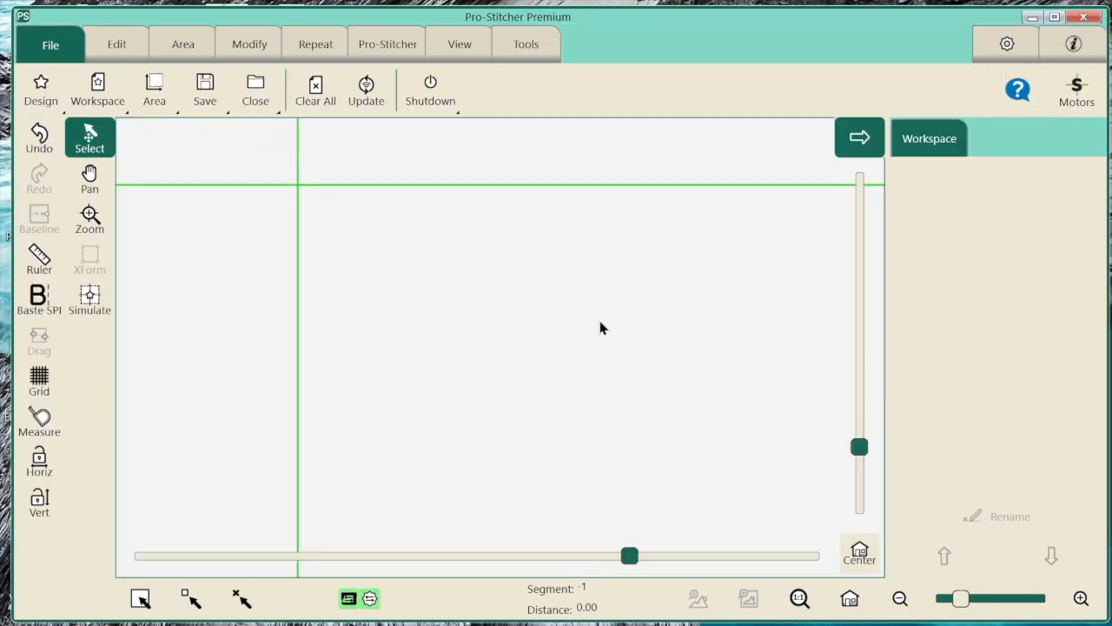
Browse C:\Designs for area files and leave without opening one
left_click(155, 101)
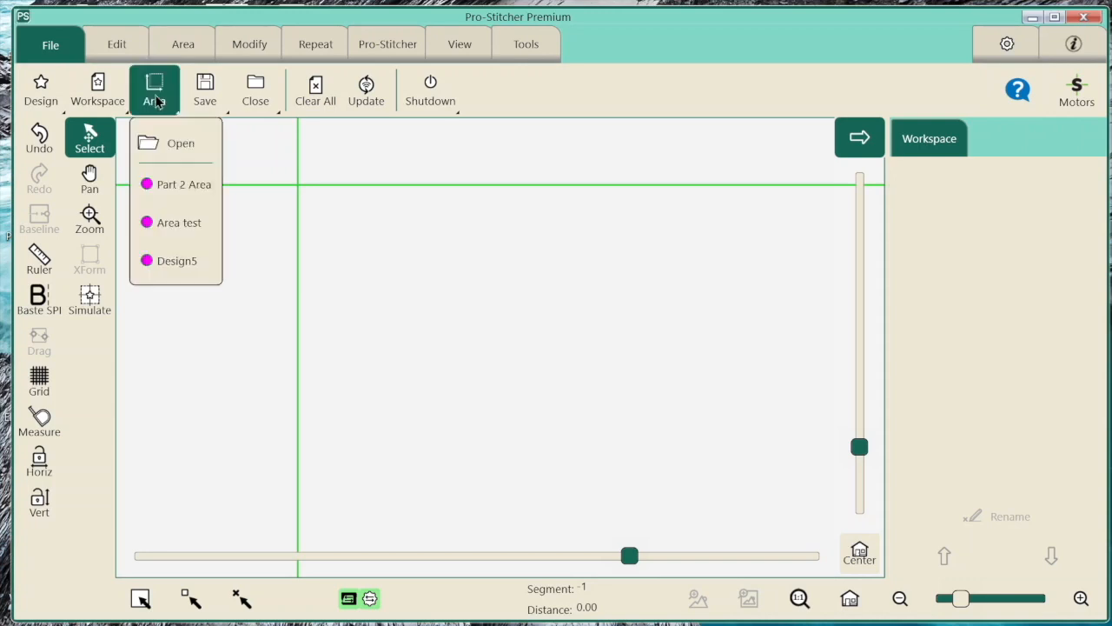
left_click(167, 146)
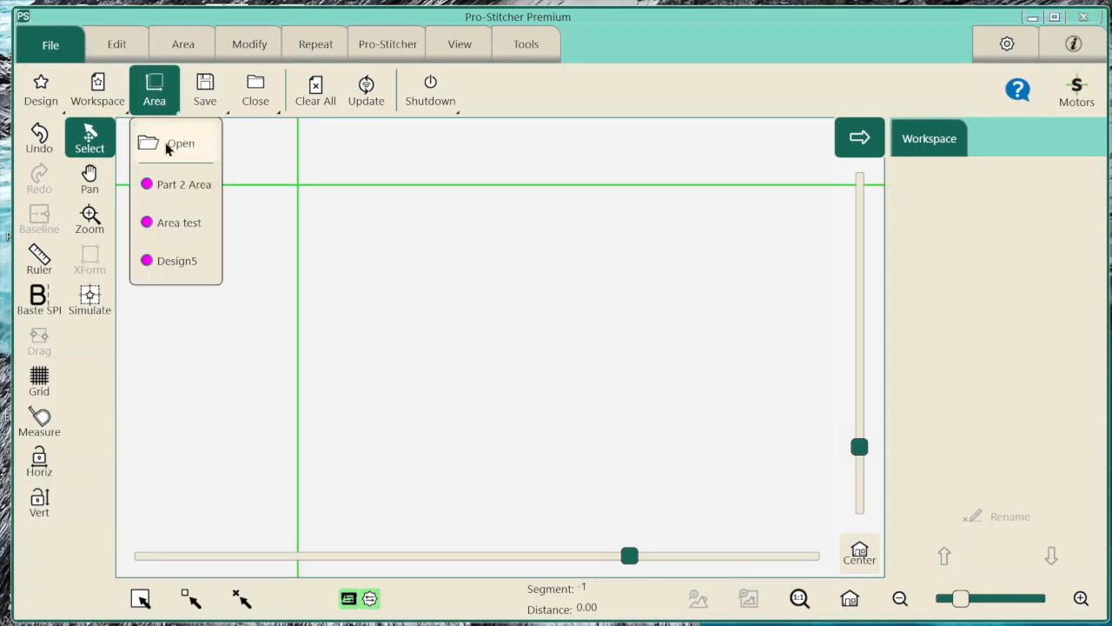
left_click(370, 143)
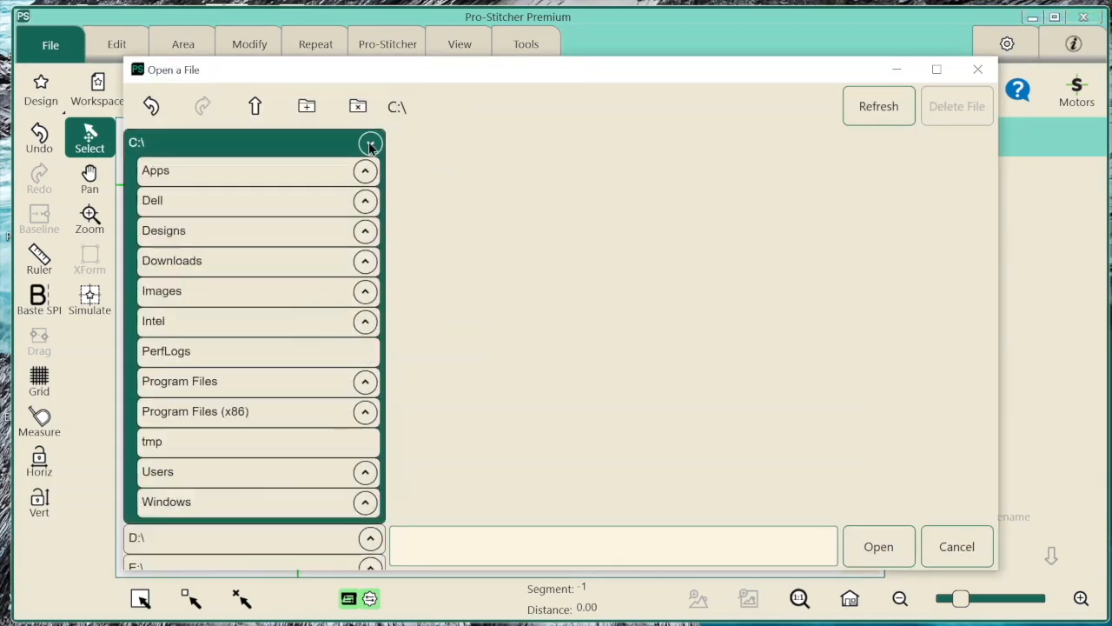
left_click(366, 231)
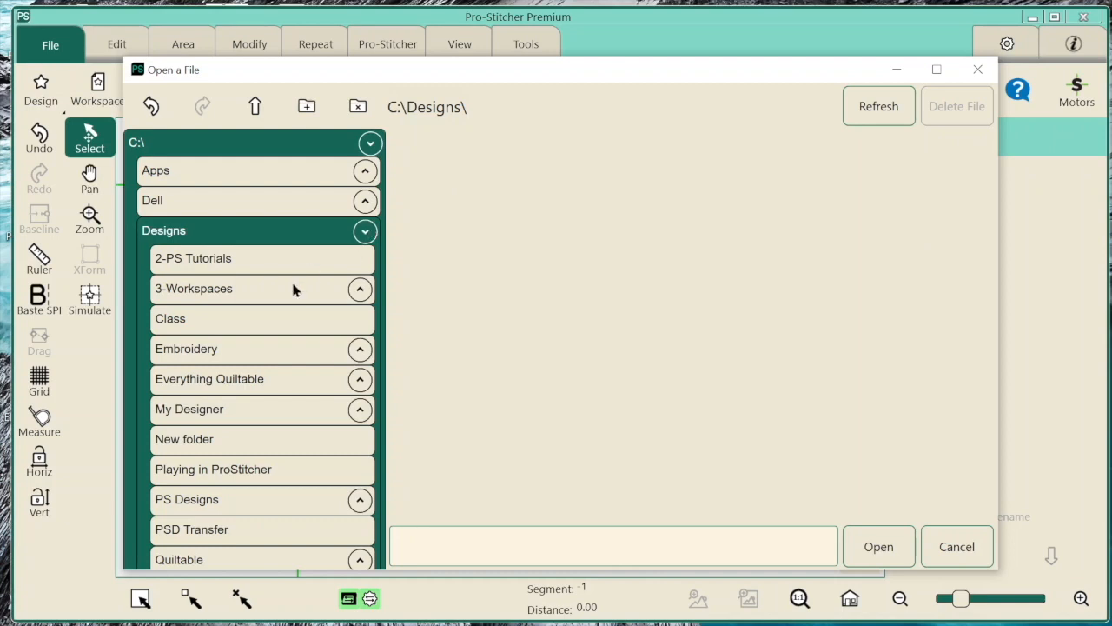
scroll(298, 309, "down", 3)
scroll(298, 312, "down", 3)
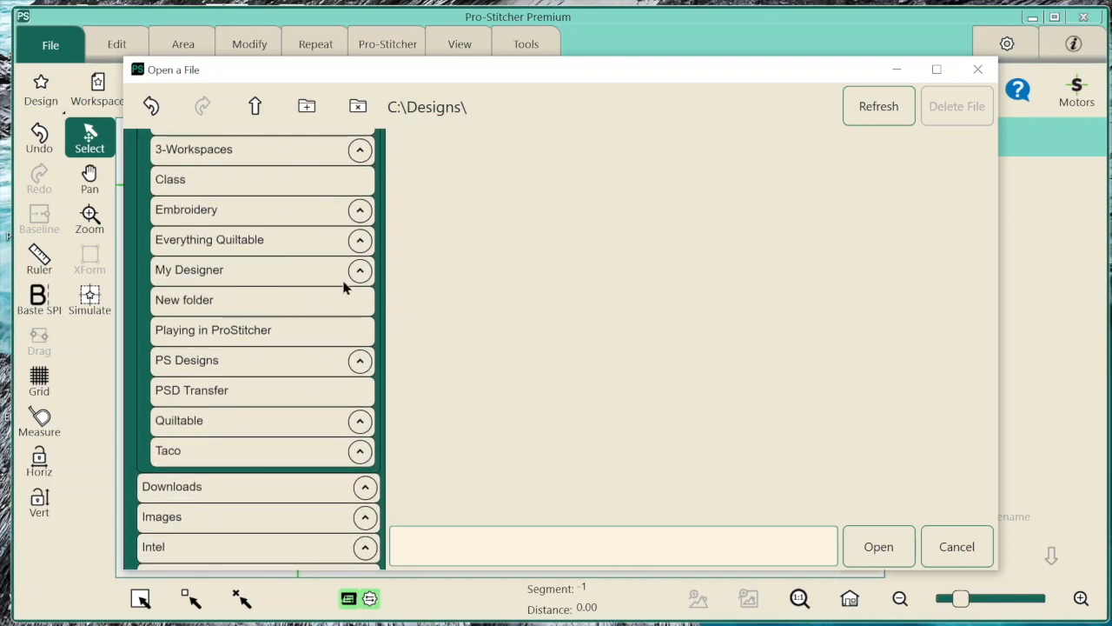
left_click(980, 544)
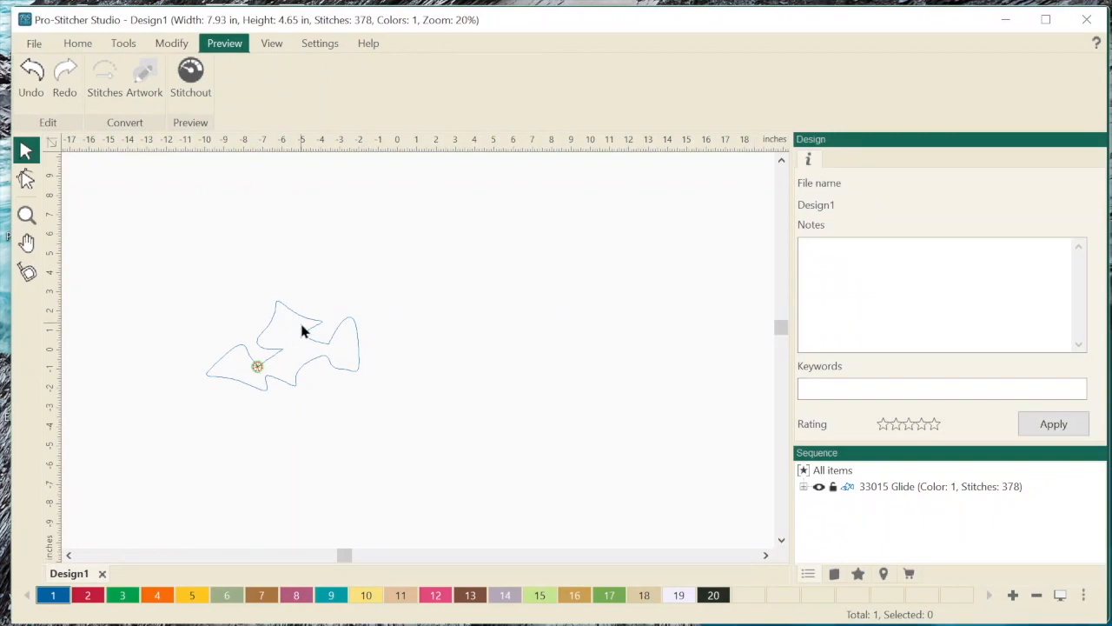
In Pro-Stitcher Studio, convert the Design1 outline to artwork and back to running stitches
left_click(310, 327)
key("0")
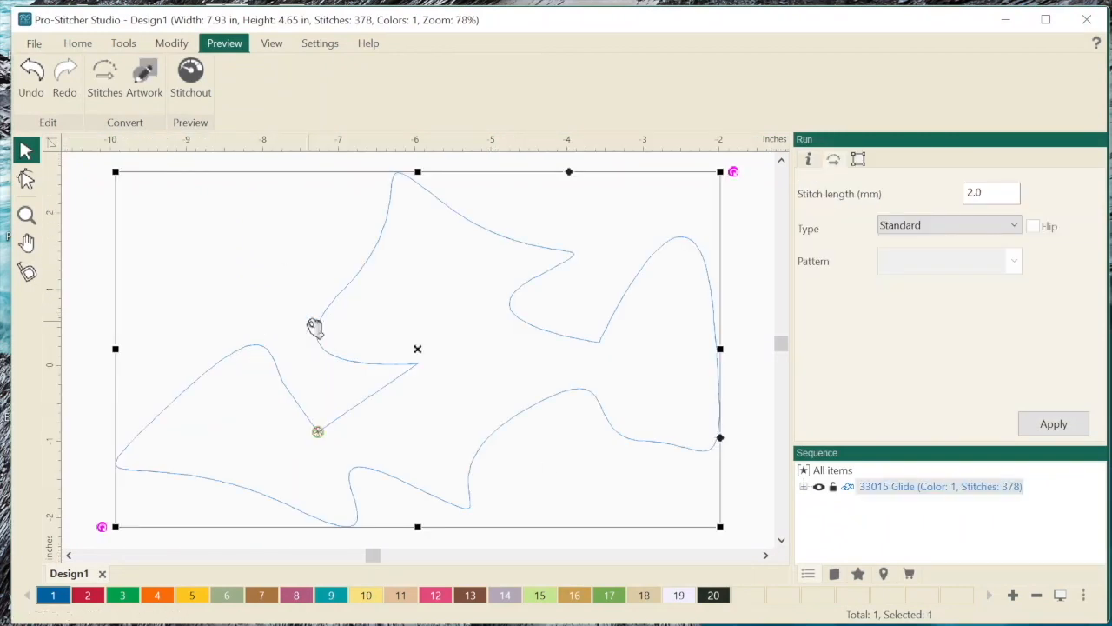
left_click(279, 244)
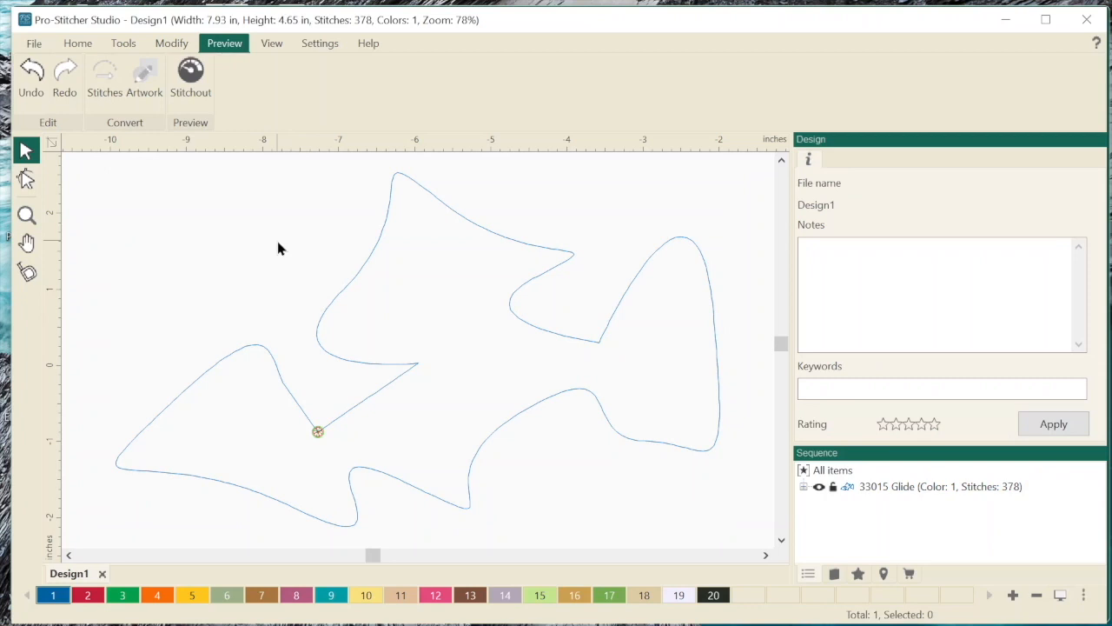
left_click(362, 280)
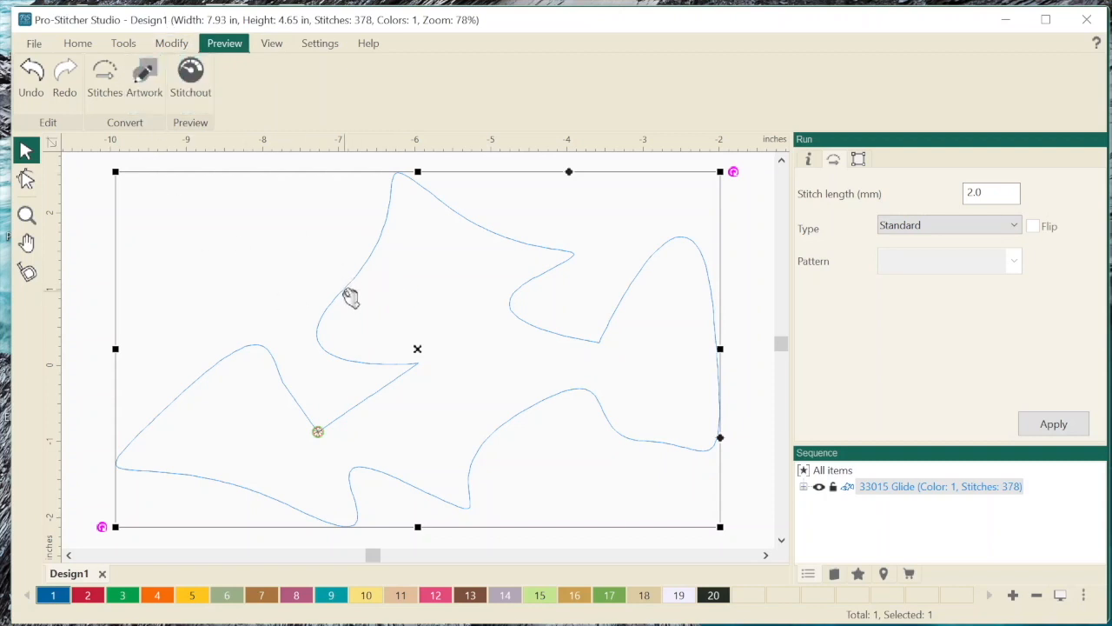
left_click(144, 78)
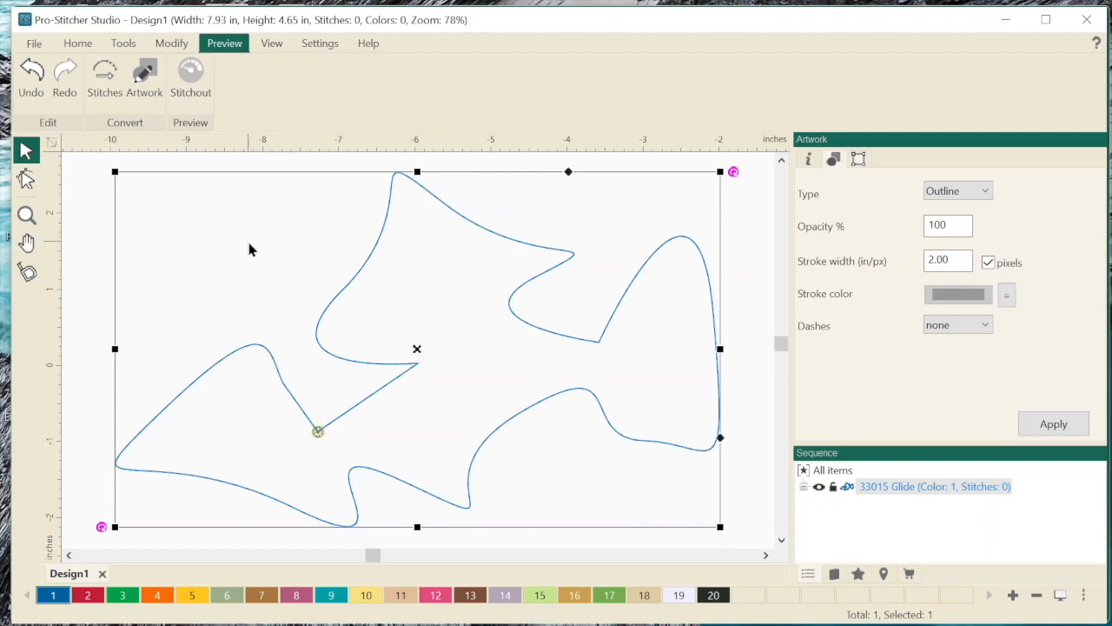
left_click(105, 87)
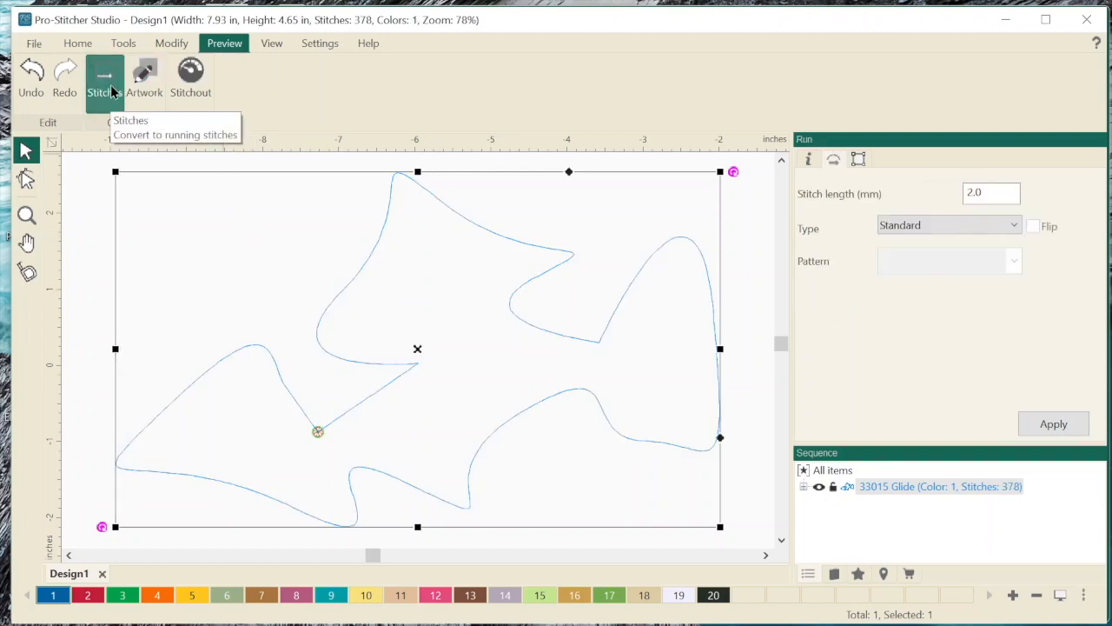
Run the Stitchout preview of Design1 fast-forwarded to the last stitch
left_click(191, 74)
left_click(694, 151)
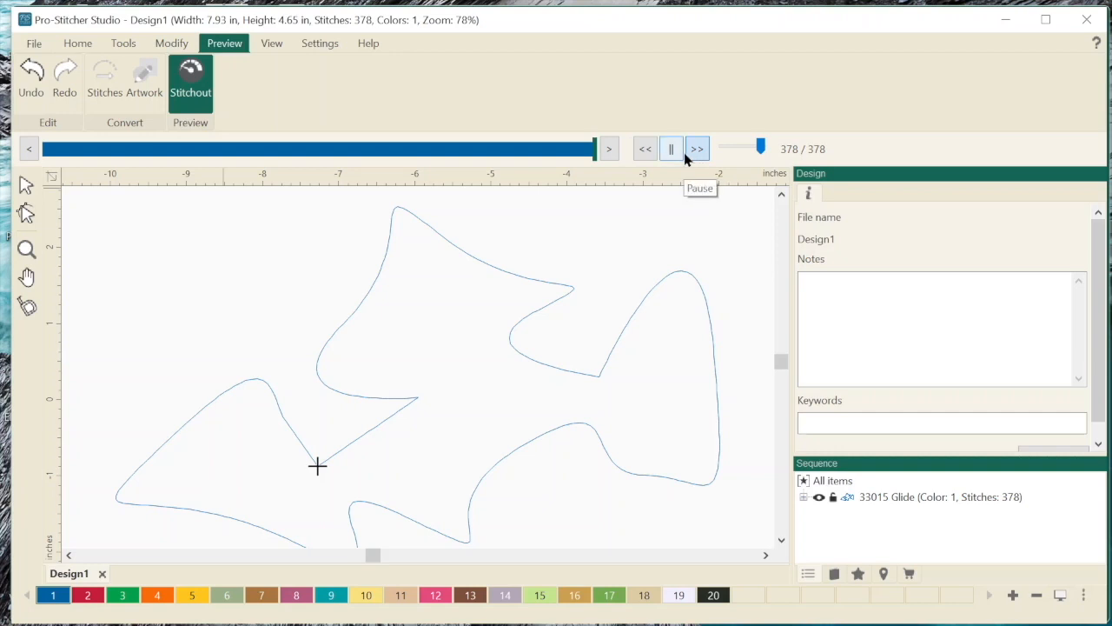
Choose HQ Pro-Stitcher (HQA) as the save type for Design1 and leave without saving
left_click(35, 45)
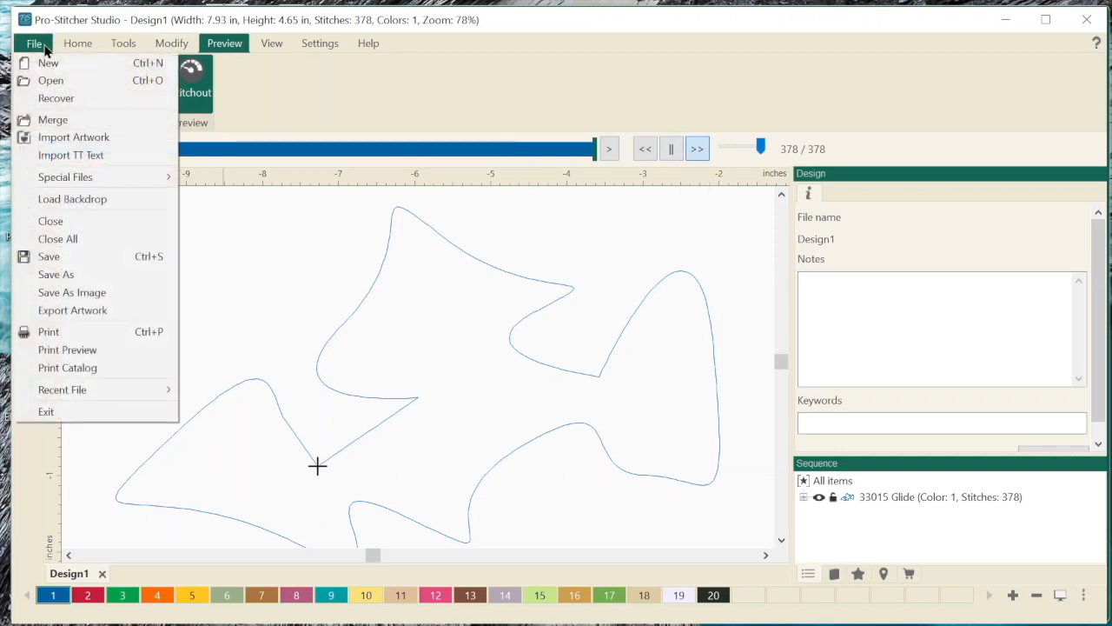
left_click(80, 276)
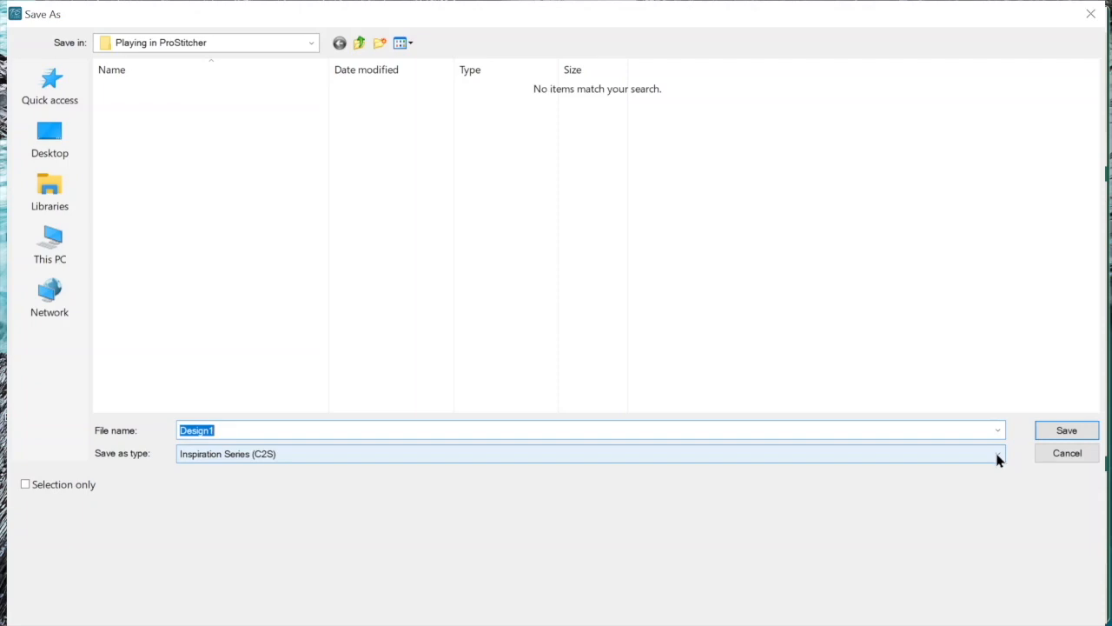
left_click(997, 454)
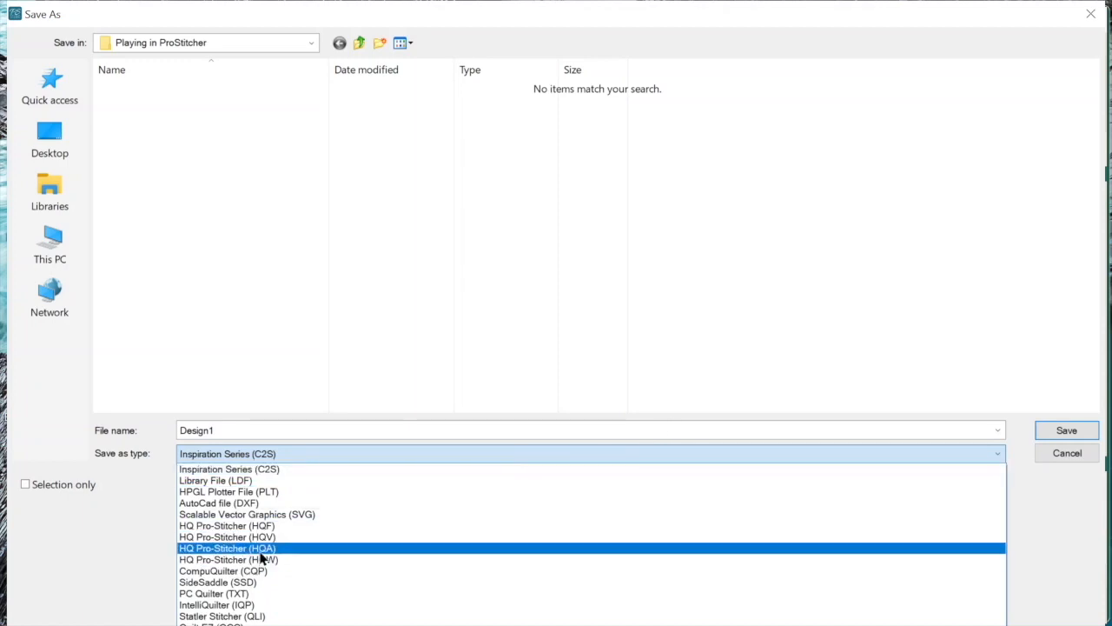
left_click(324, 548)
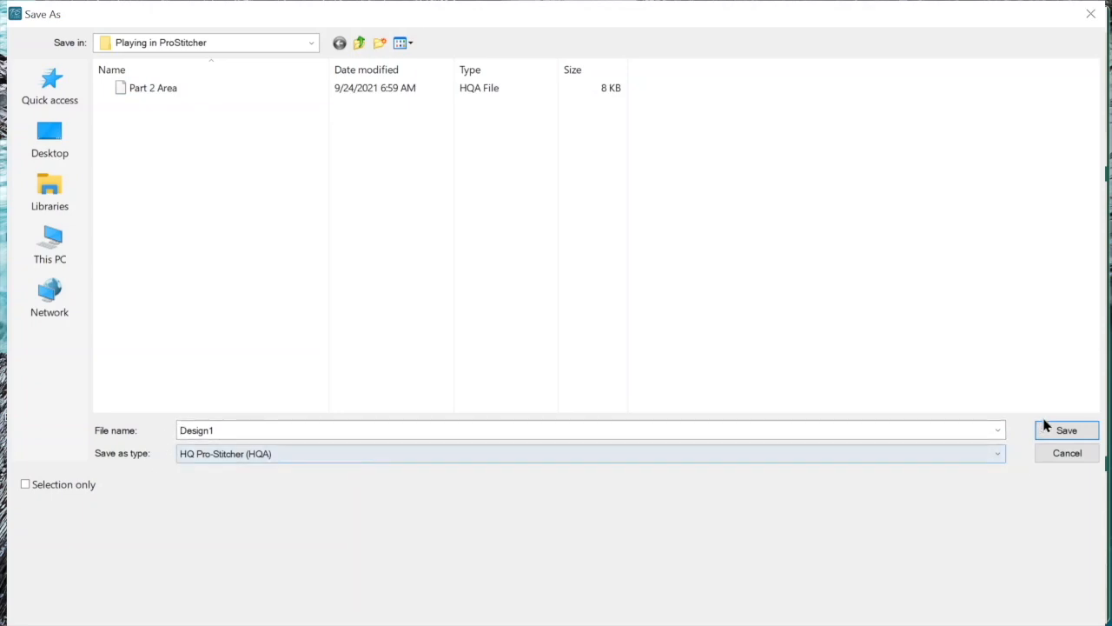
left_click(1068, 454)
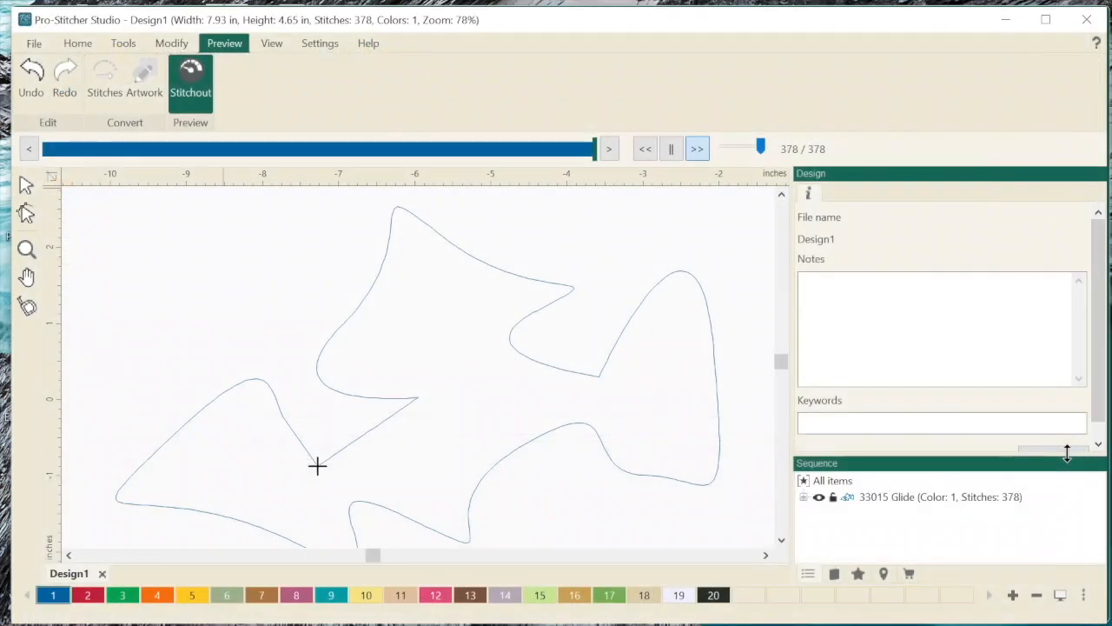
Return to Pro-Stitcher Premium and open the area file Part 2 Area from C:\Designs\Playing in ProStitcher
left_click(1006, 20)
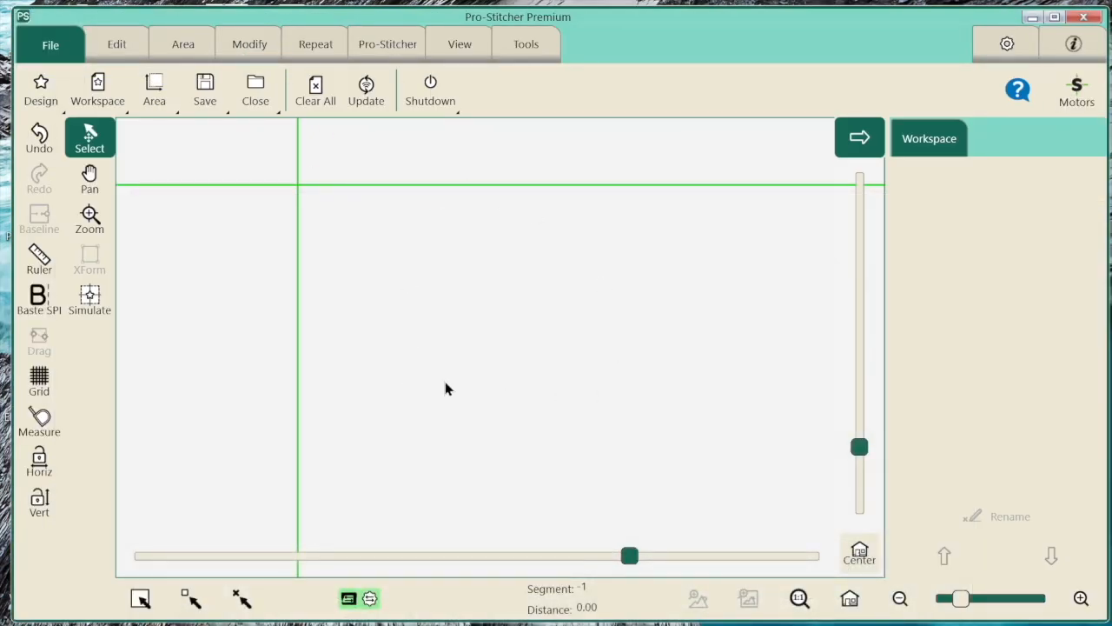
left_click(163, 97)
left_click(175, 145)
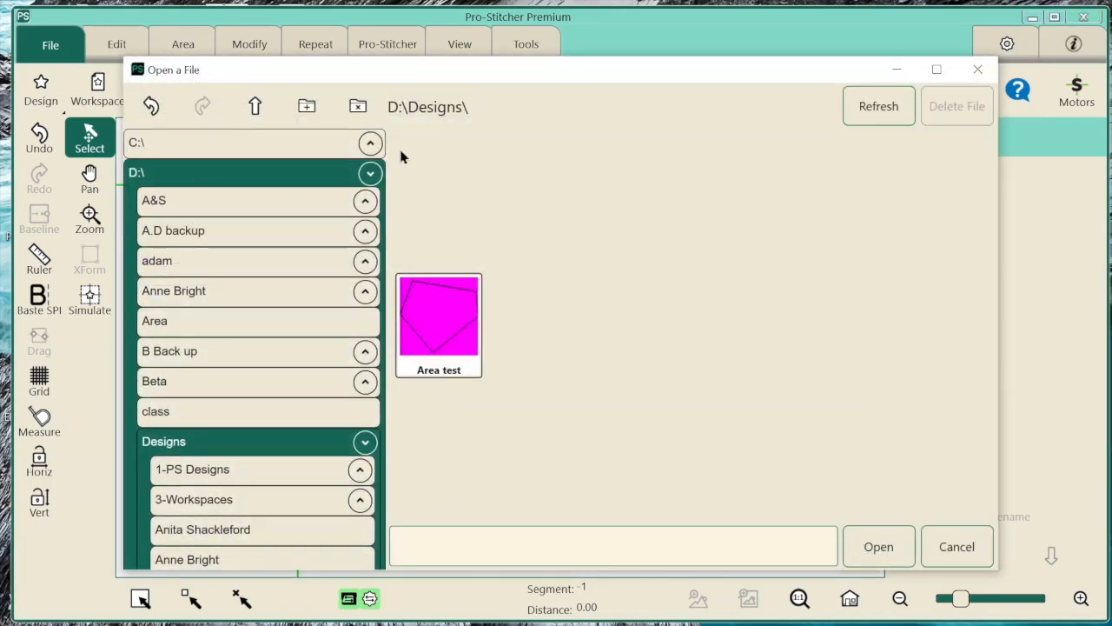
left_click(371, 174)
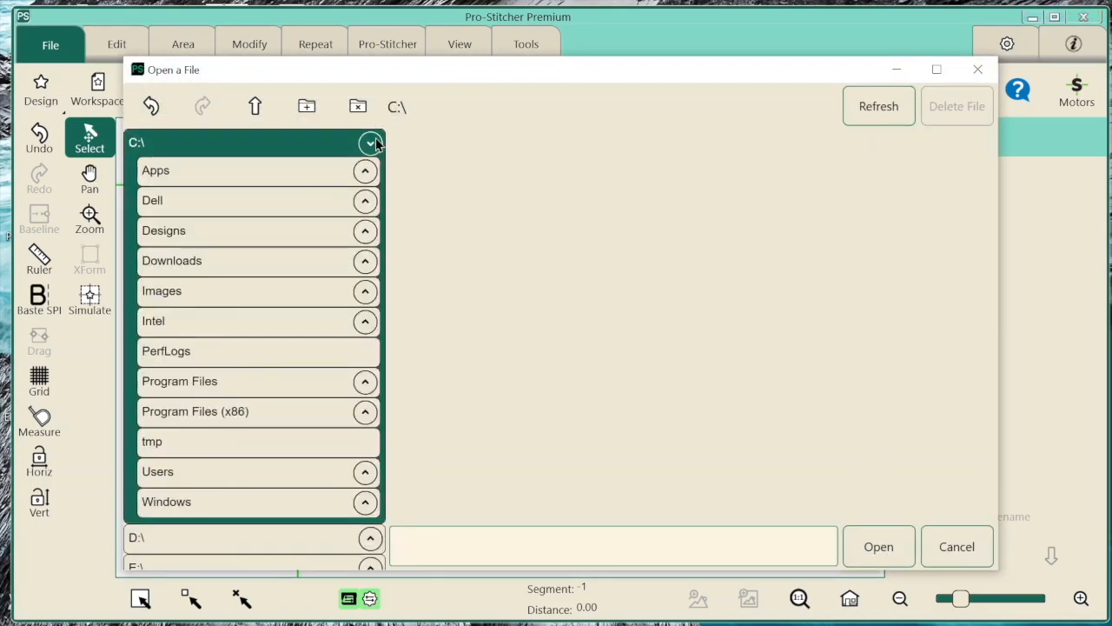
left_click(365, 232)
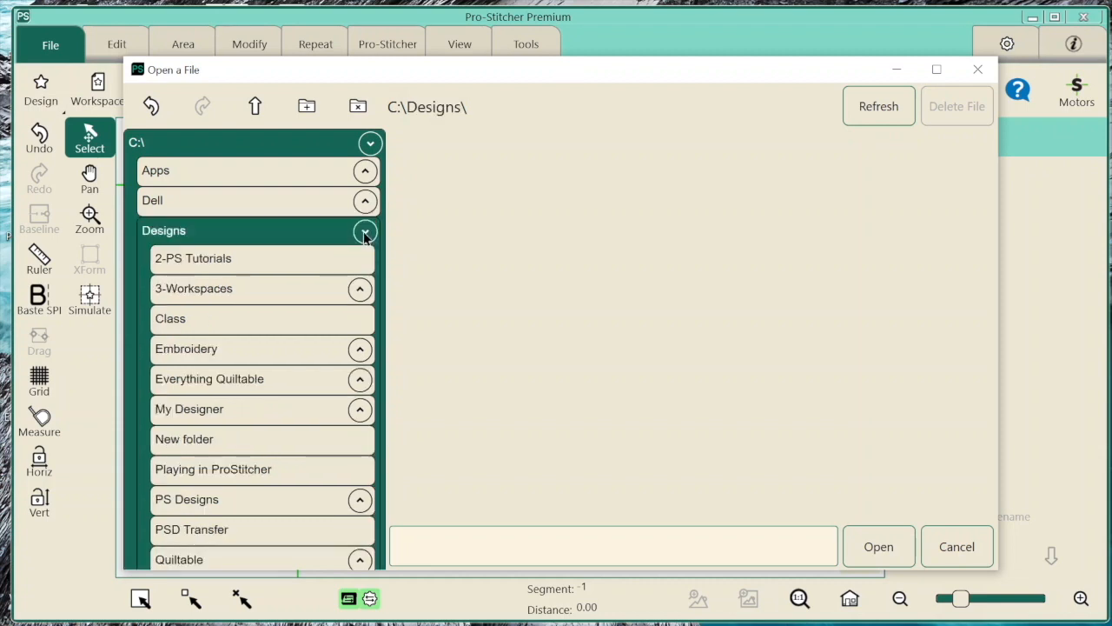
left_click(351, 471)
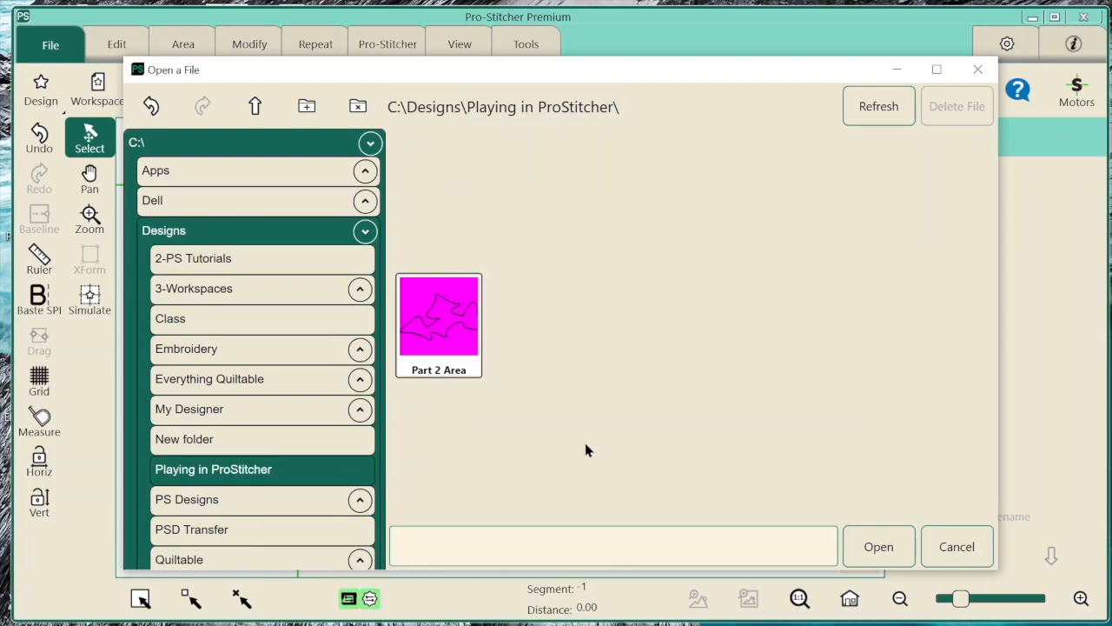
left_click(456, 309)
left_click(875, 545)
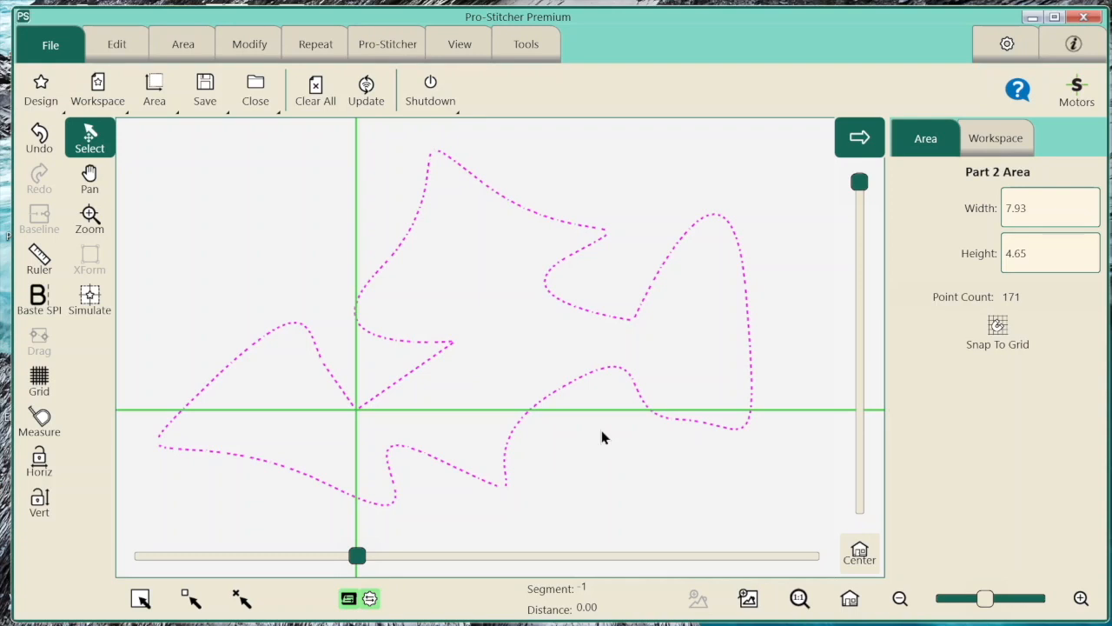
Open the recent workspace Workspace17084 and clear the area that comes with it
scroll(447, 328, "down", 2)
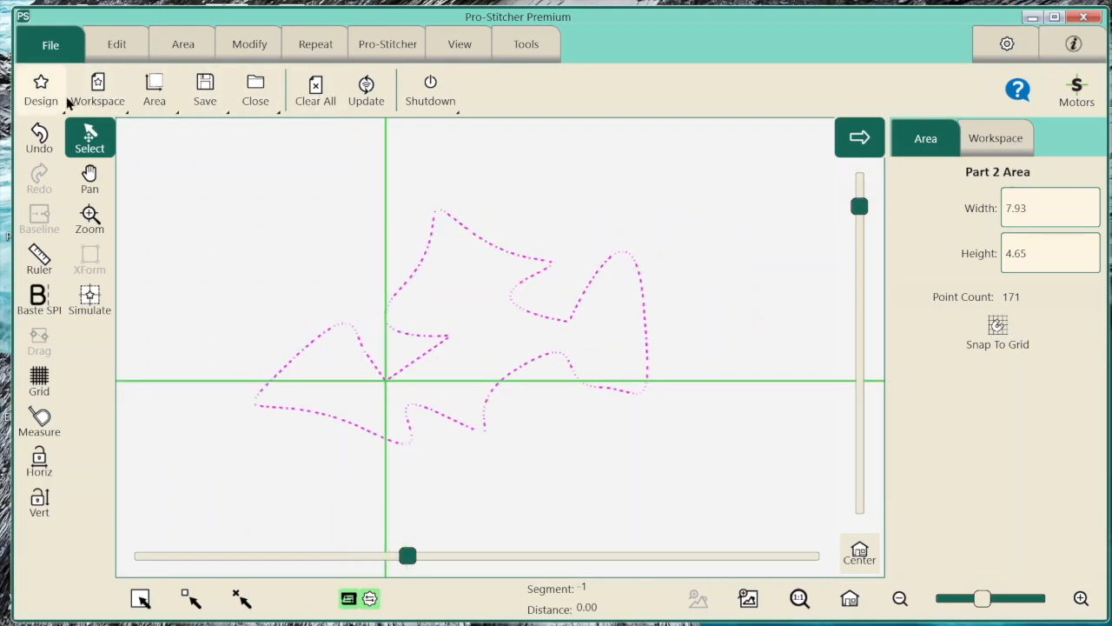
left_click(99, 95)
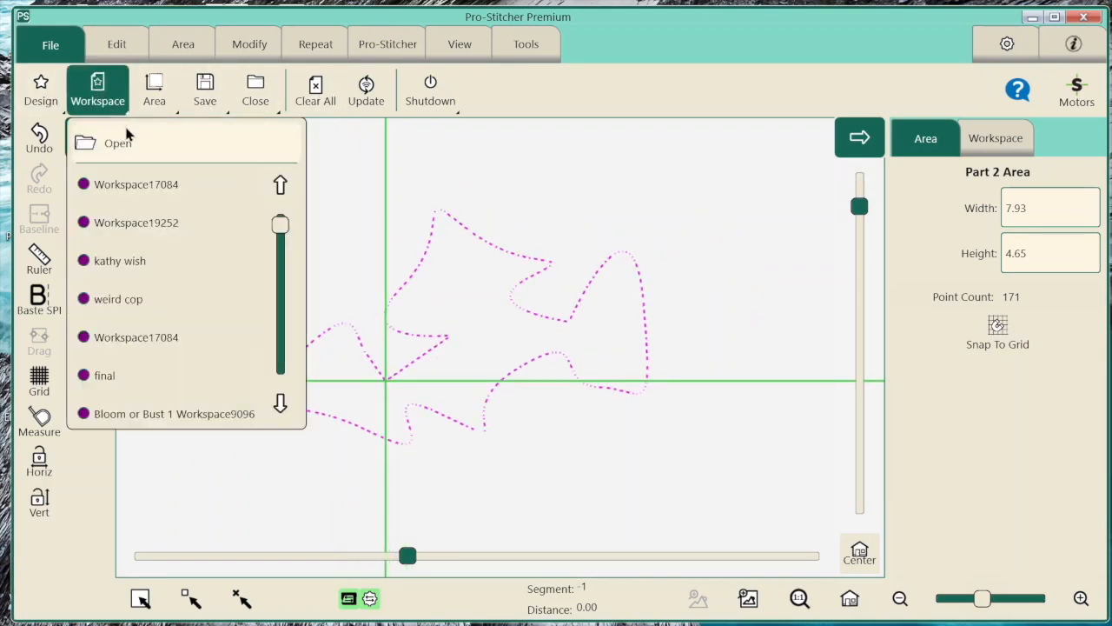
left_click(136, 186)
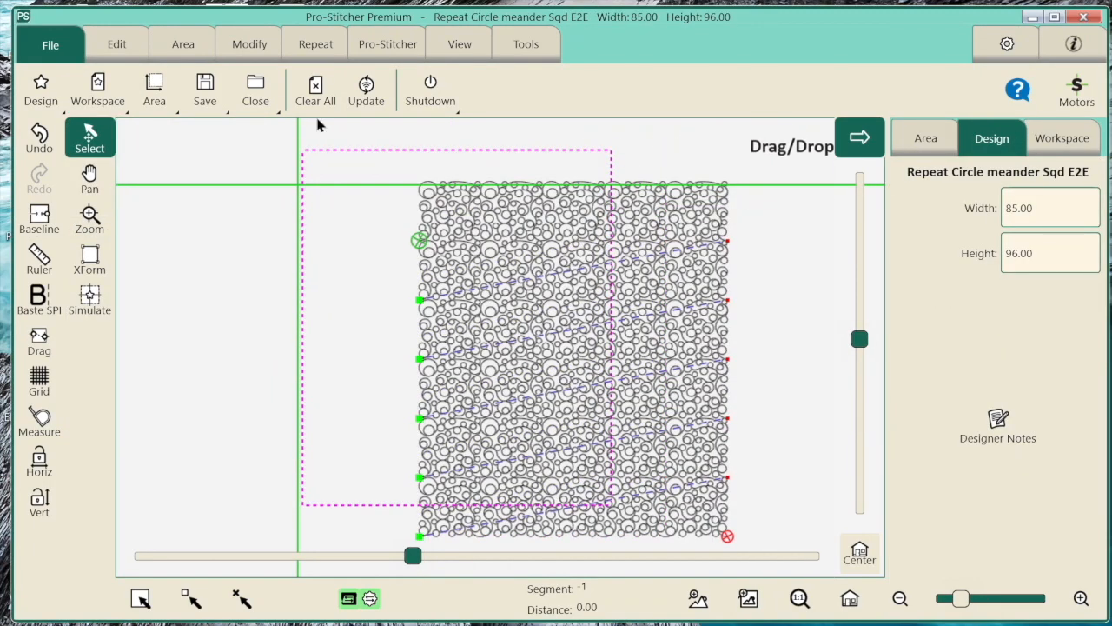
left_click(182, 44)
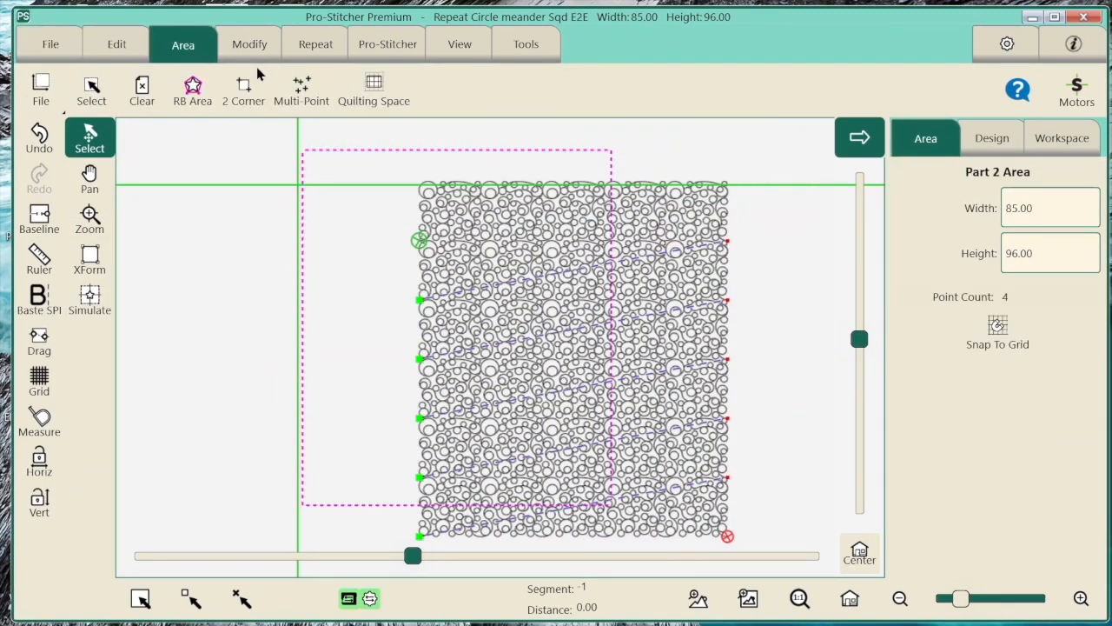
left_click(142, 84)
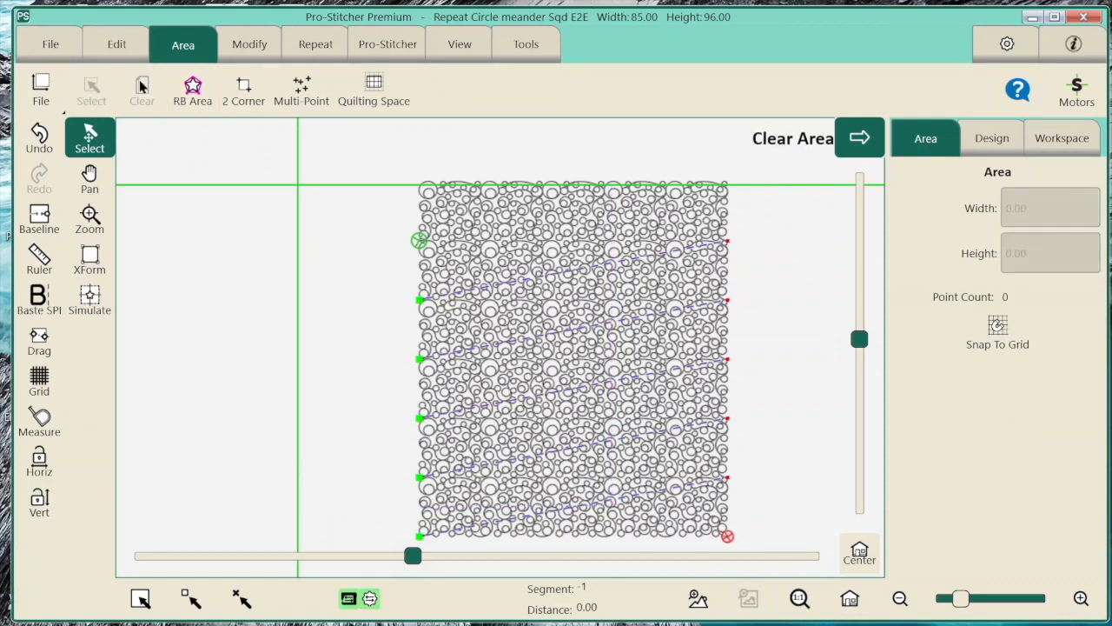
Open the recent area Part 2 Area over the circle meander design and select its outline
left_click(75, 54)
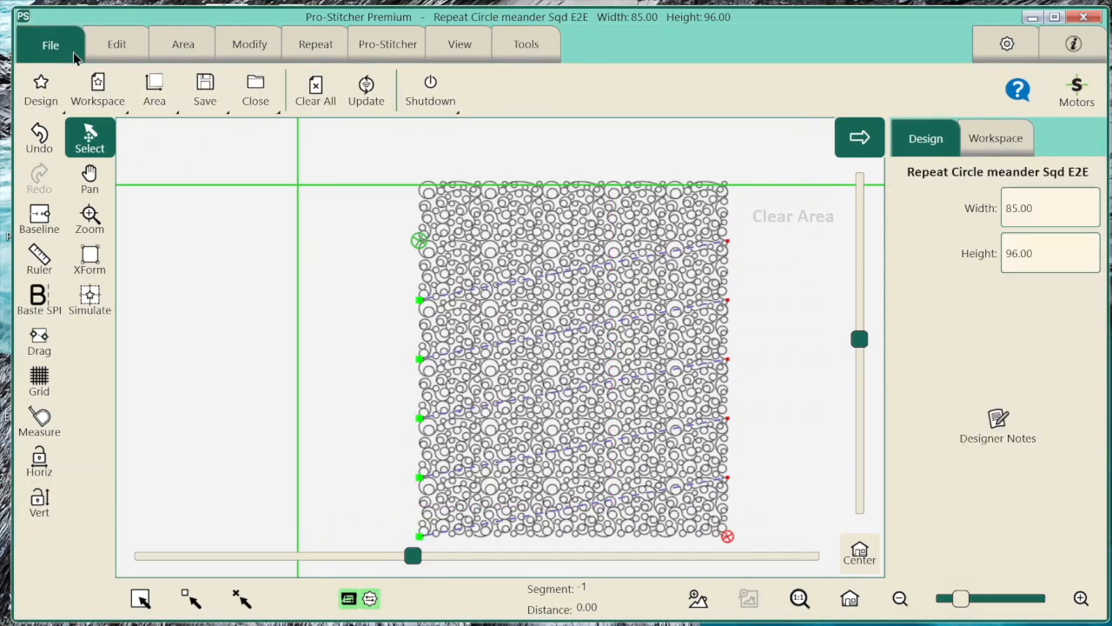
left_click(156, 91)
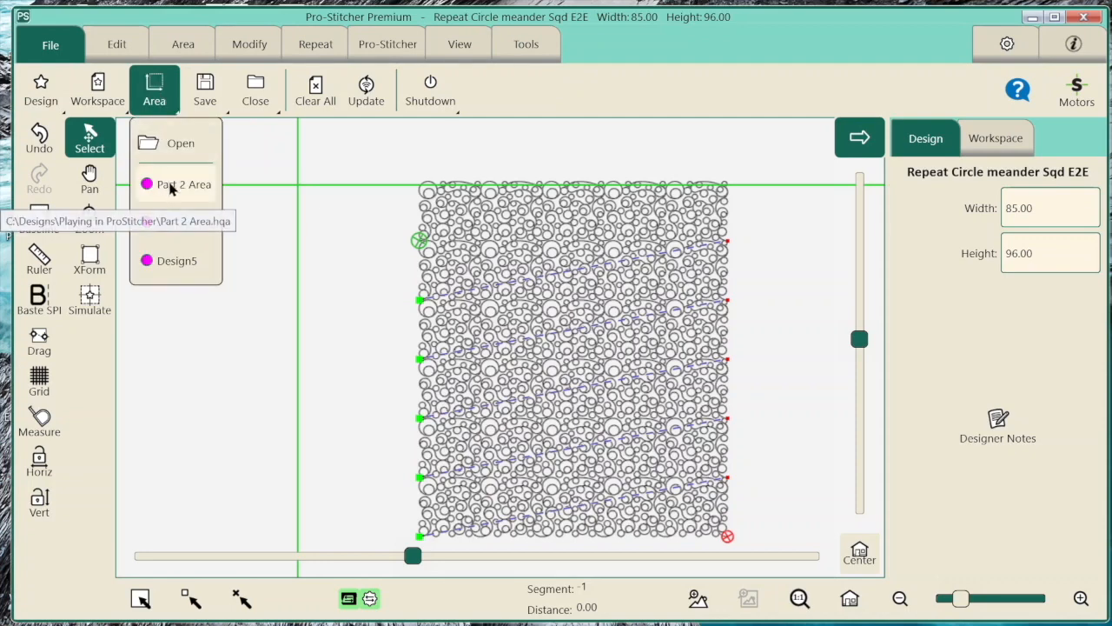
left_click(169, 188)
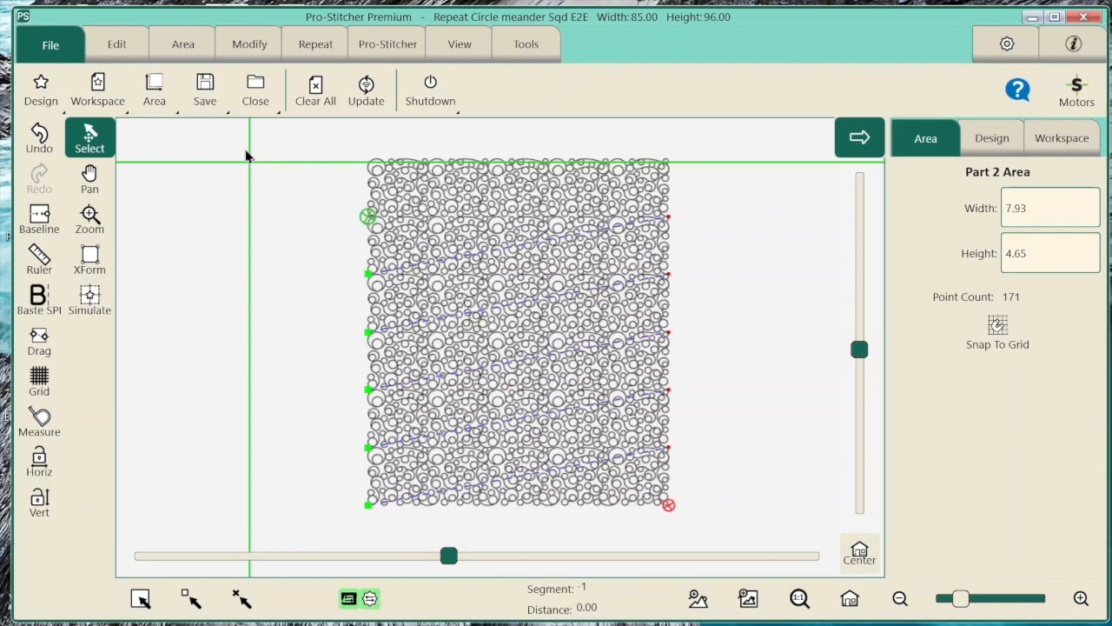
left_click_drag(245, 148, 269, 166)
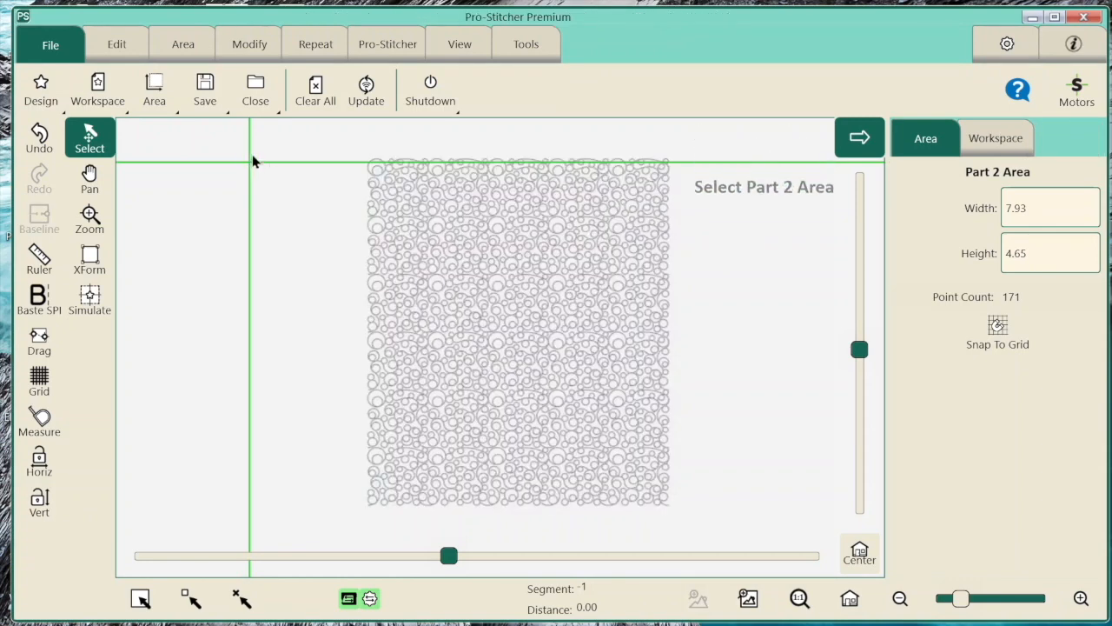
left_click(751, 598)
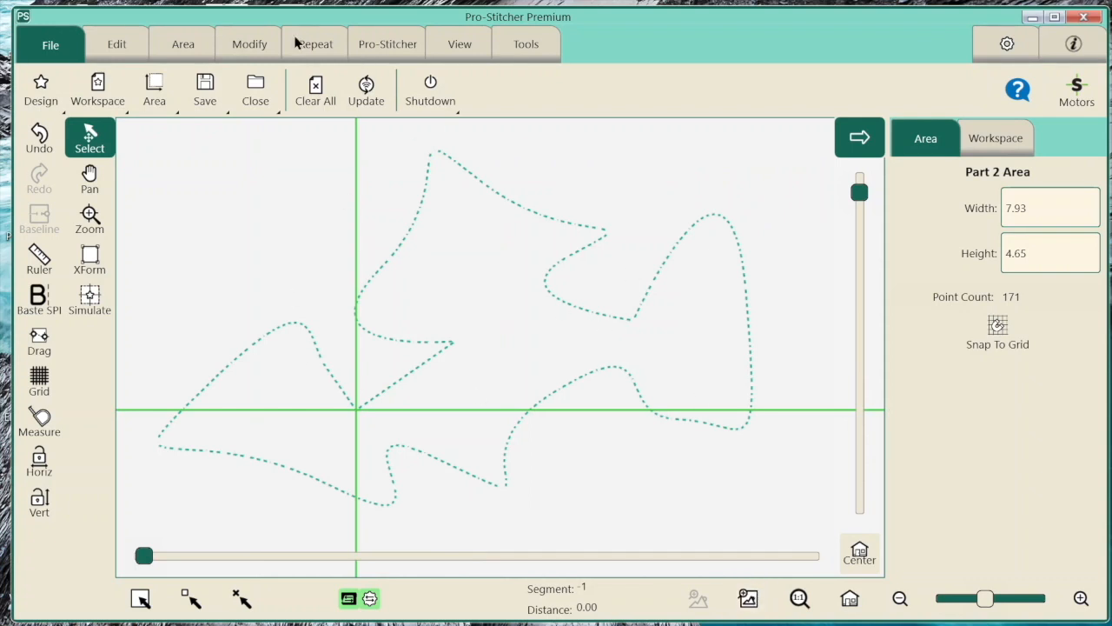
Resize Part 2 Area to a width of 20.00 with its proportions locked
left_click(256, 45)
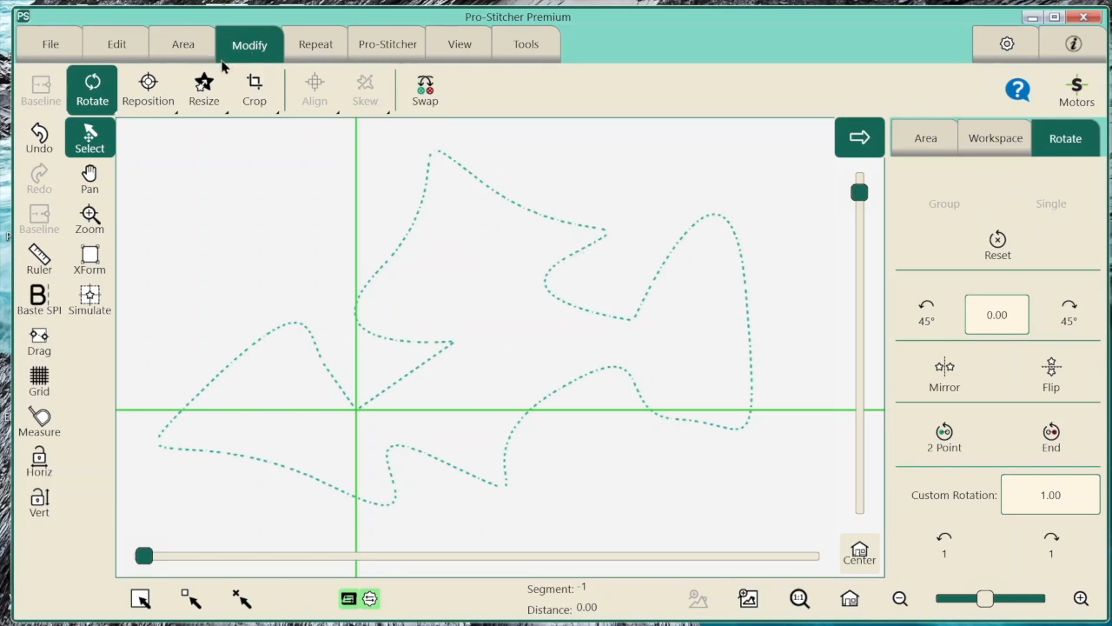
left_click(205, 96)
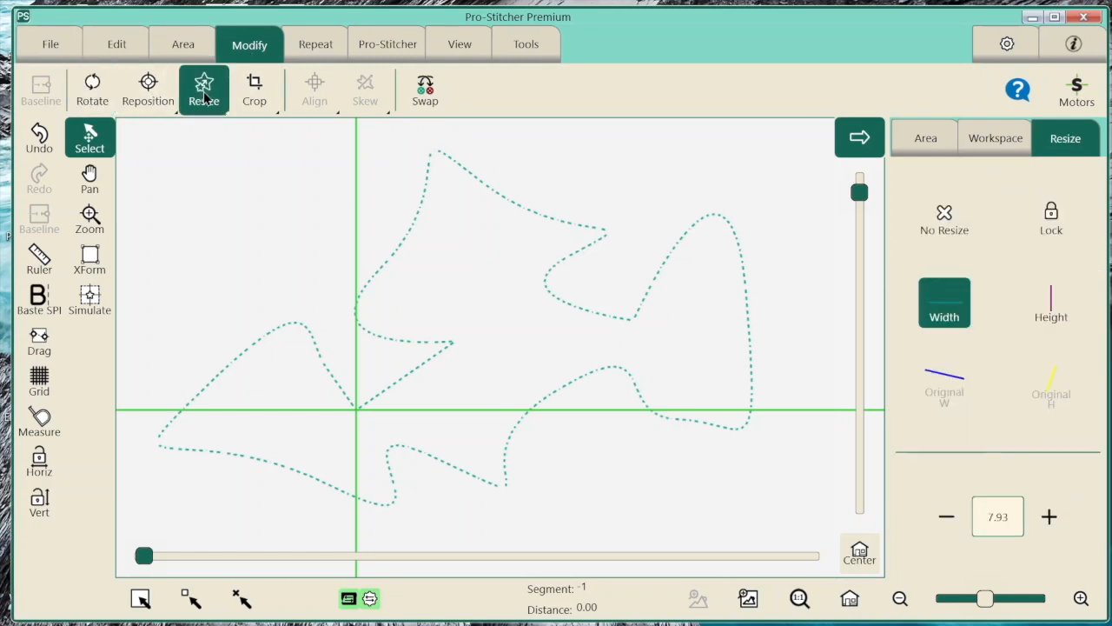
left_click(1040, 209)
left_click(1049, 517)
left_click(1052, 522)
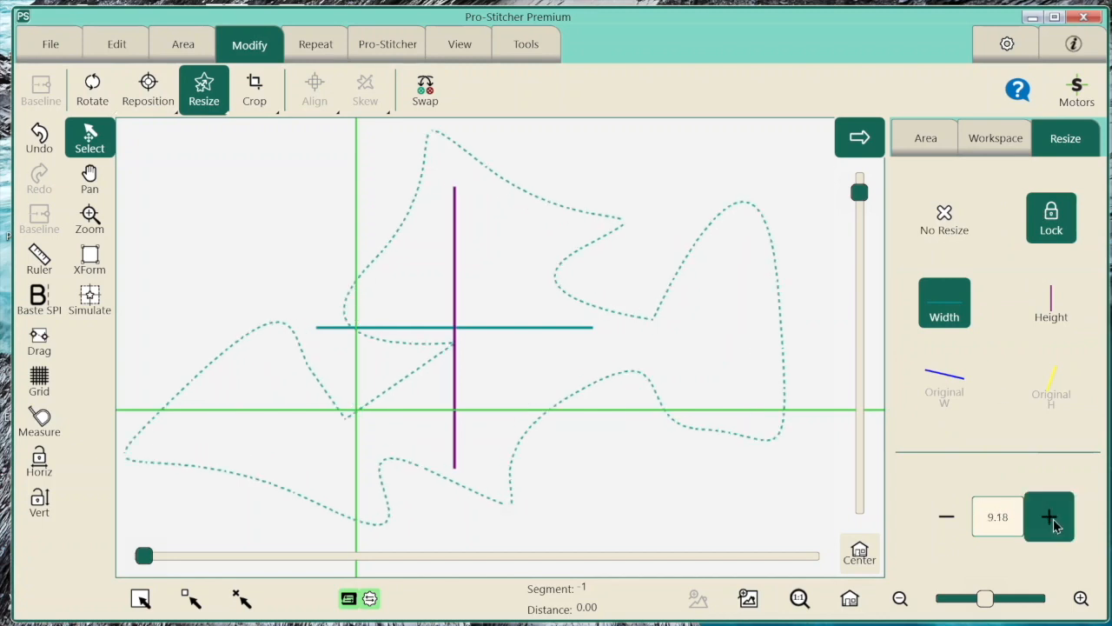
left_click(998, 519)
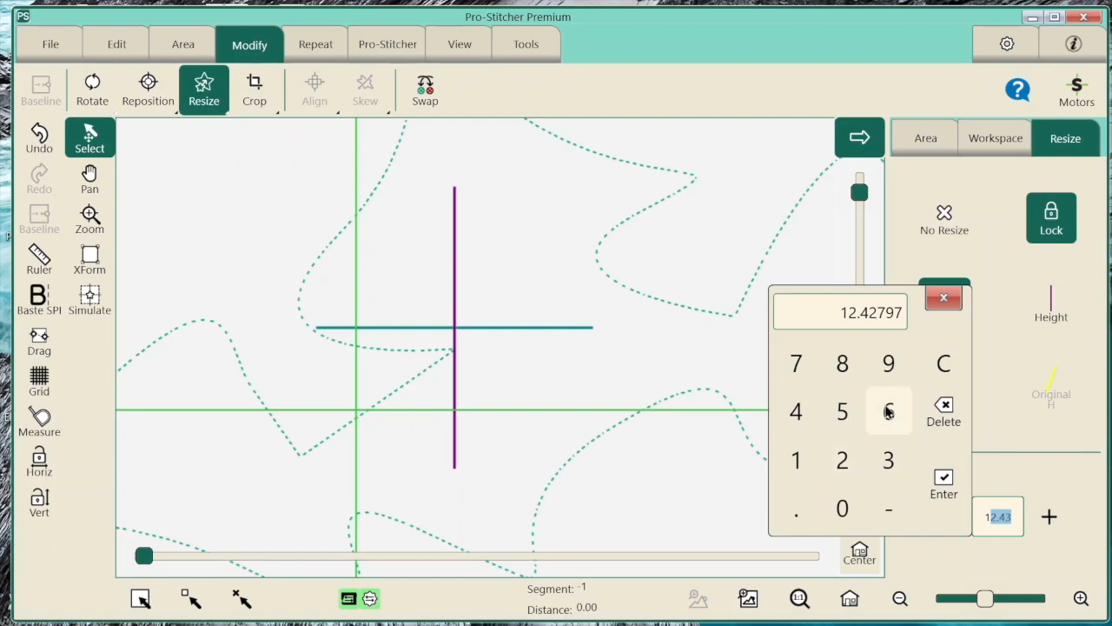
left_click(842, 461)
left_click(842, 509)
left_click(940, 485)
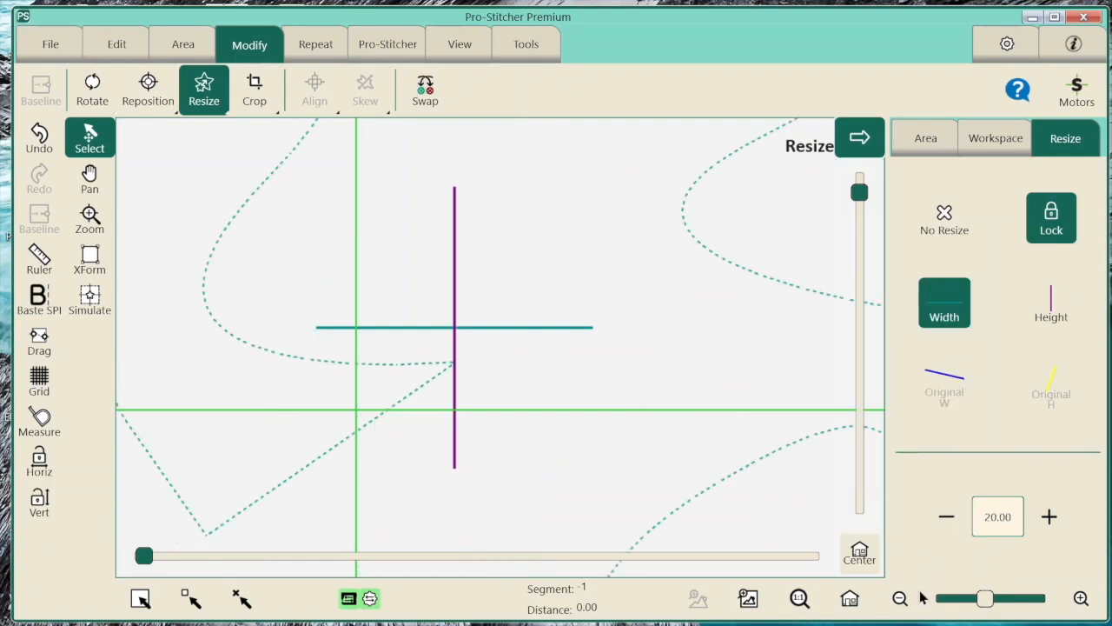
Move Part 2 Area onto the upper middle of the circle meander quilting, then select the meander design
left_click(849, 597)
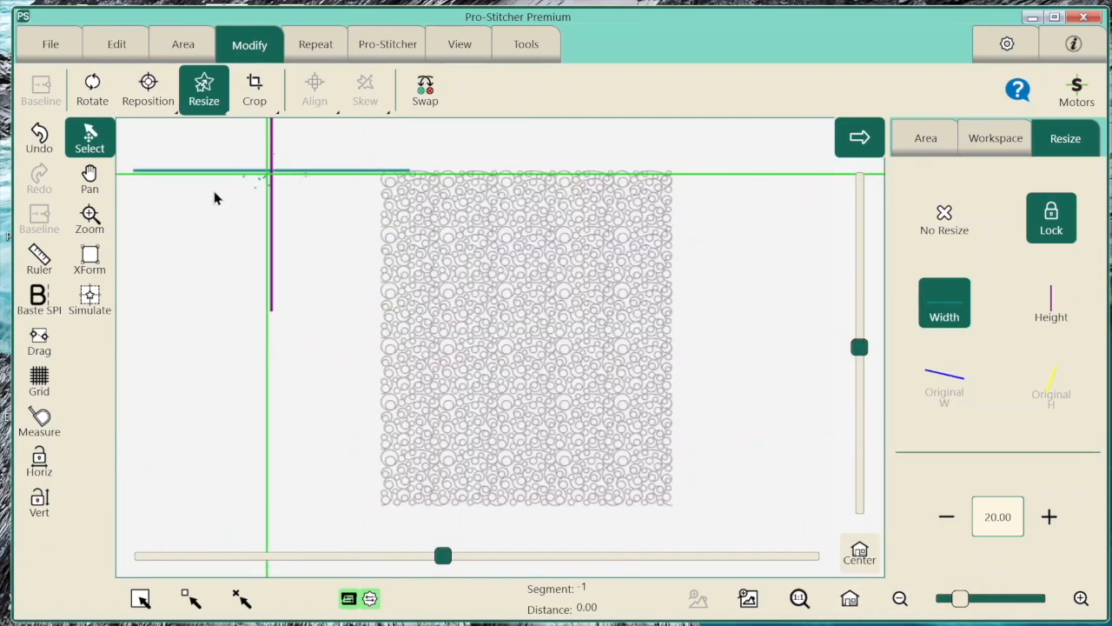
mouse_move(263, 182)
left_mouse_down()
mouse_move(391, 226)
mouse_move(516, 290)
left_mouse_up()
left_click(448, 219)
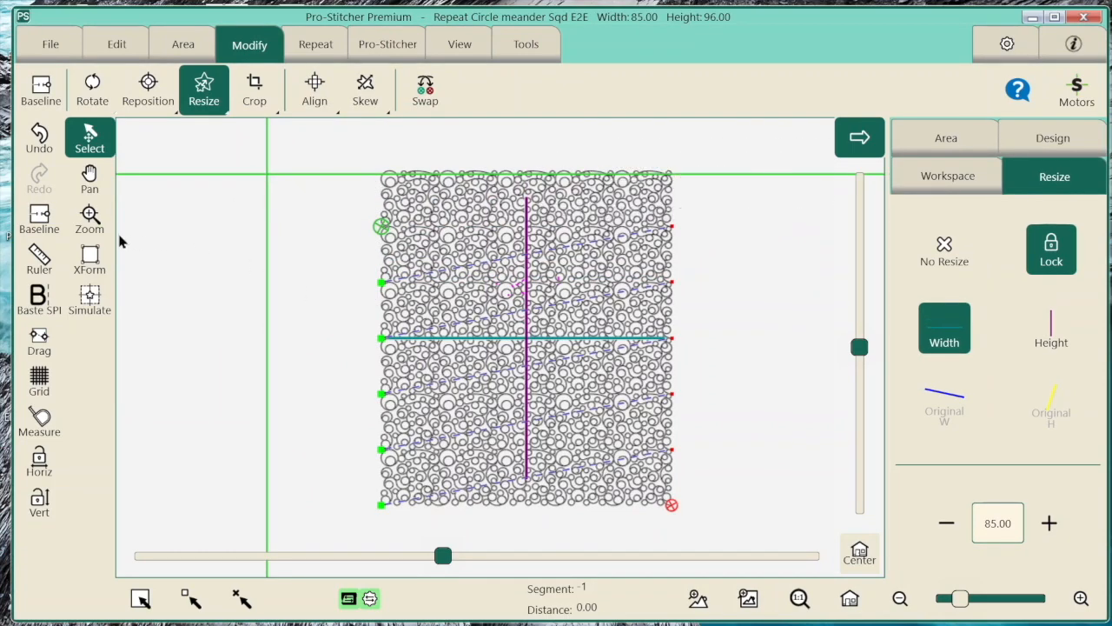
left_click(90, 219)
left_click(584, 316)
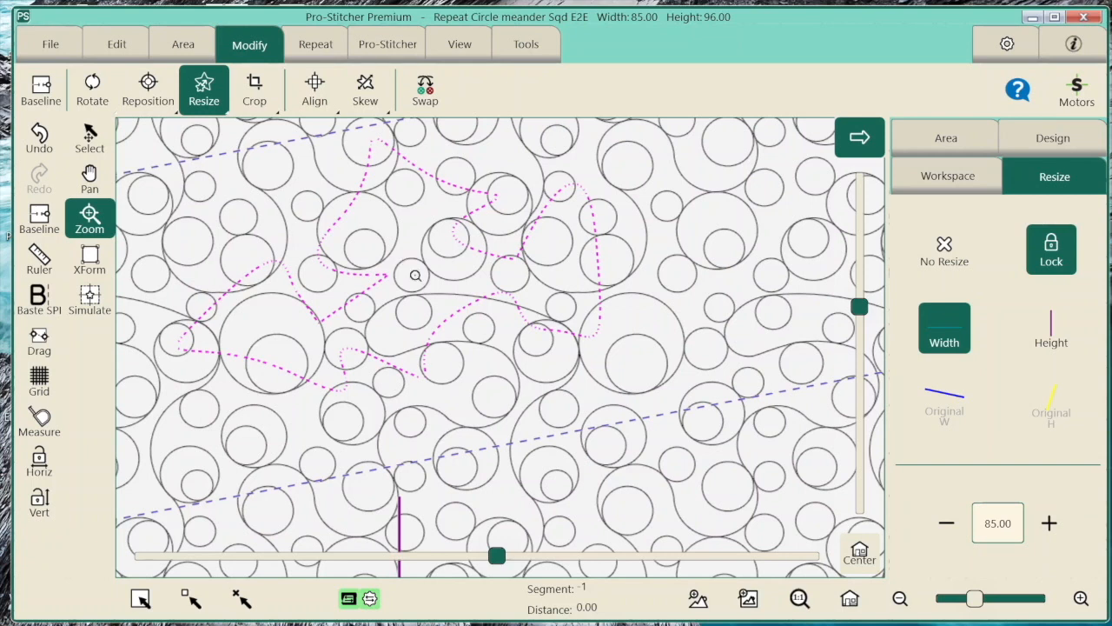
Crop the circle meander design inside Part 2 Area and try the Edges crop option
left_click(254, 90)
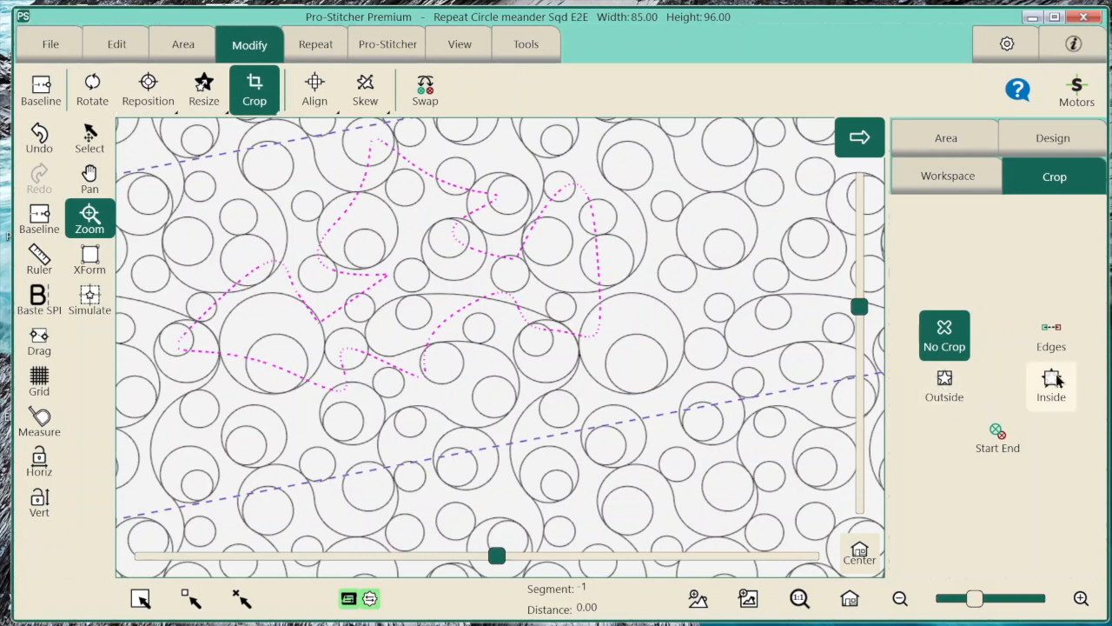
left_click(1056, 385)
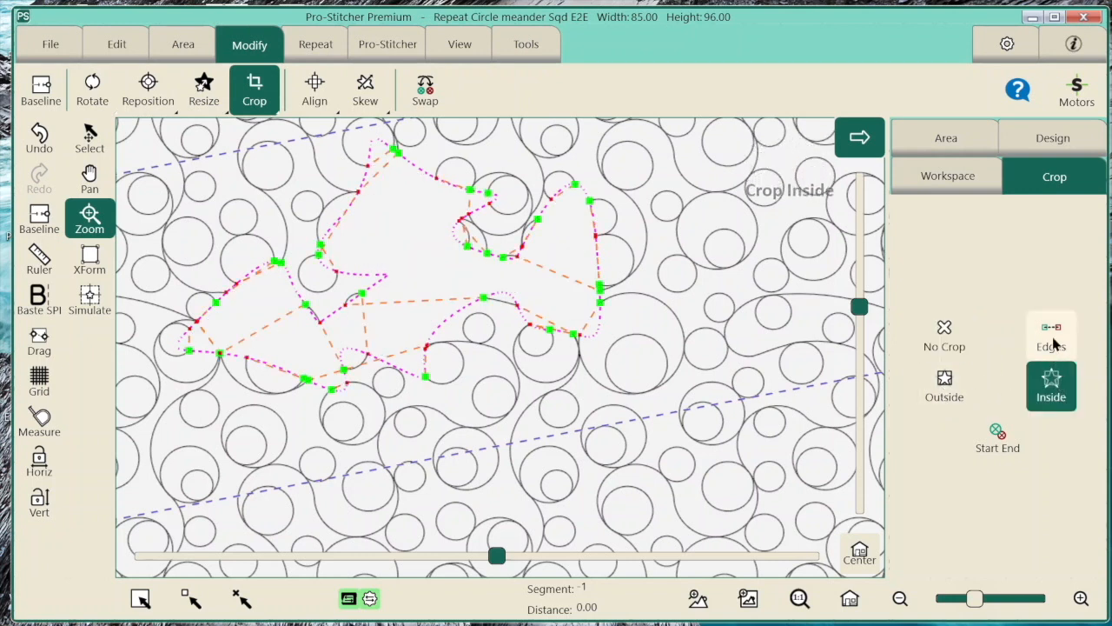
left_click(1052, 339)
left_click(1052, 341)
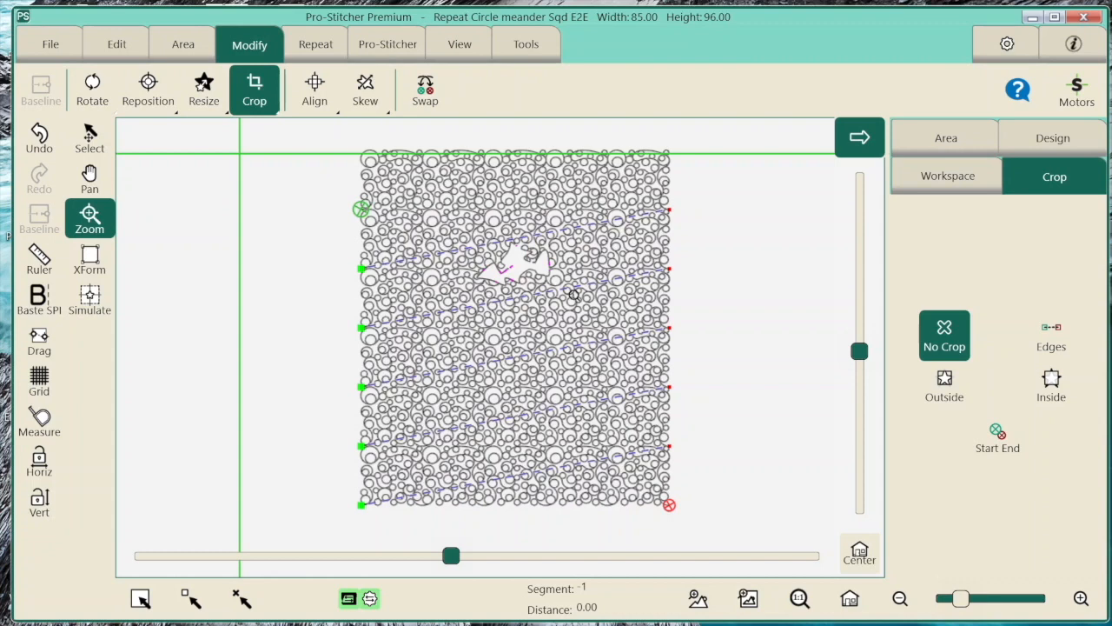
Review the recent designs, workspaces and areas, and the choices offered for saving and closing
left_click(52, 44)
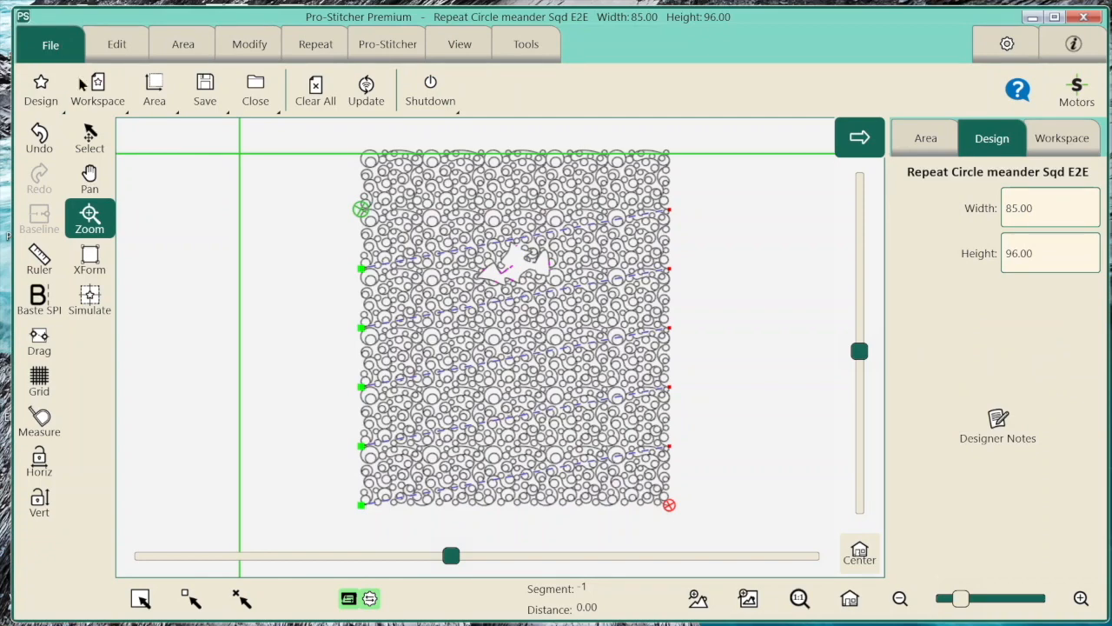
left_click(36, 95)
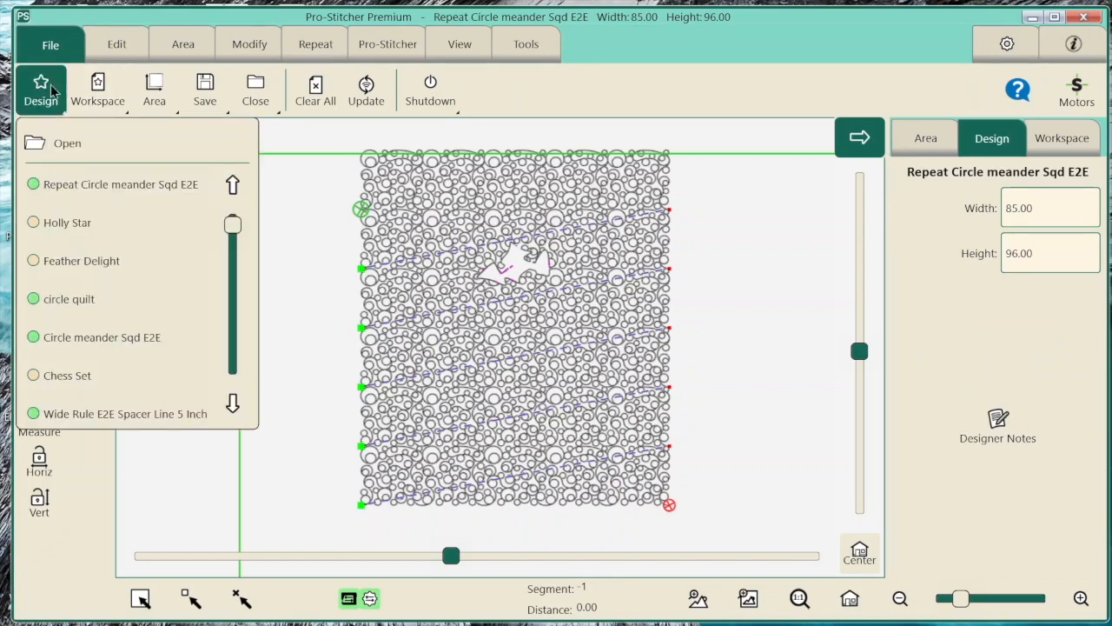
left_click(111, 91)
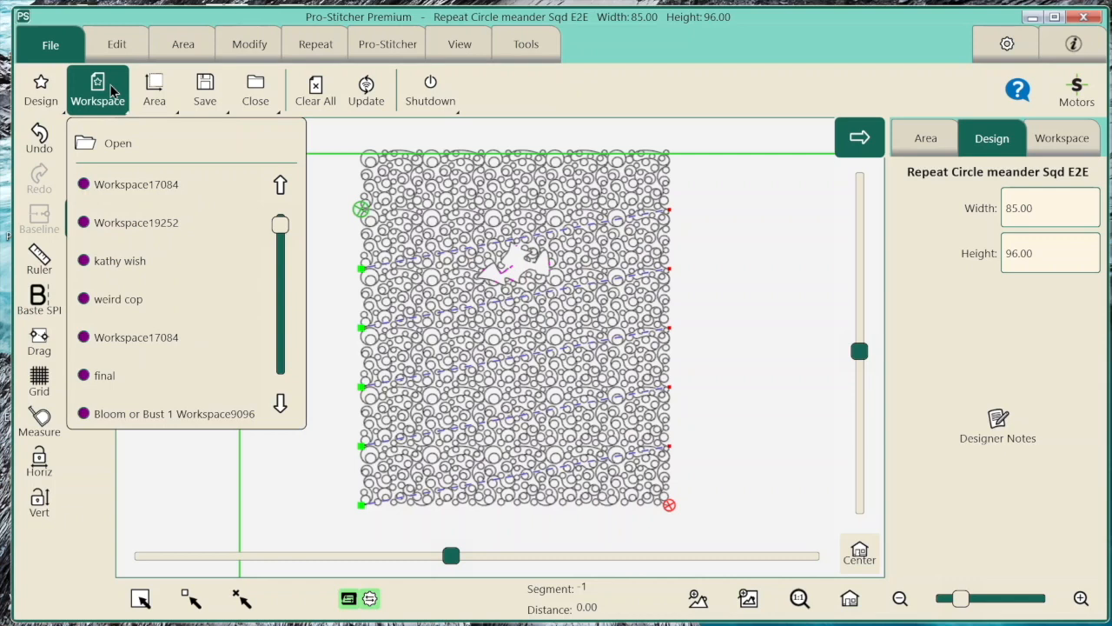
left_click(166, 88)
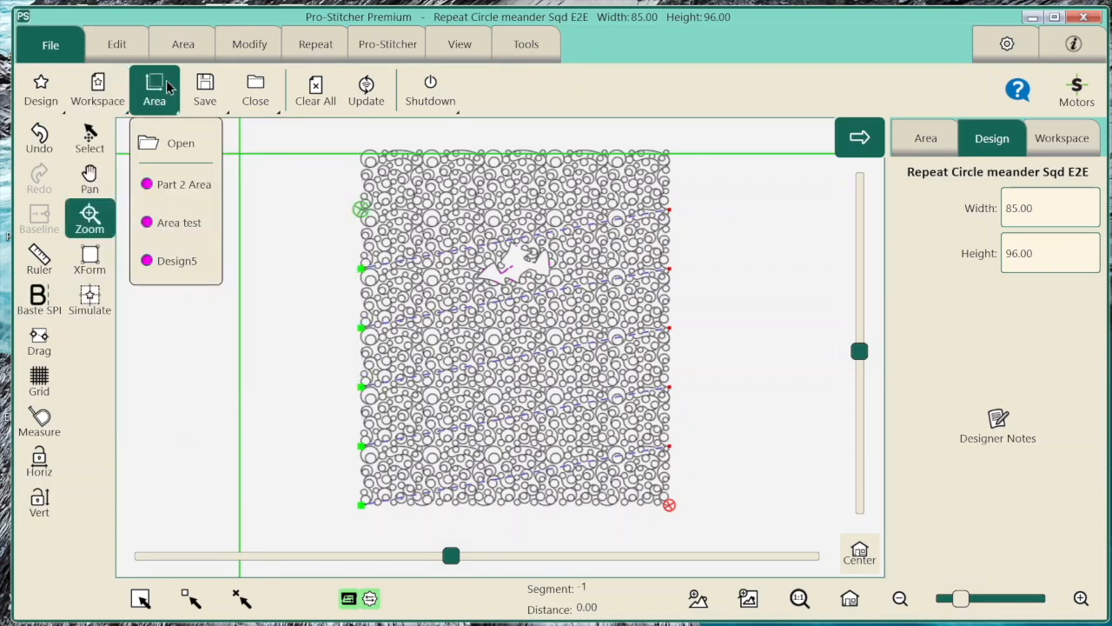
left_click(211, 92)
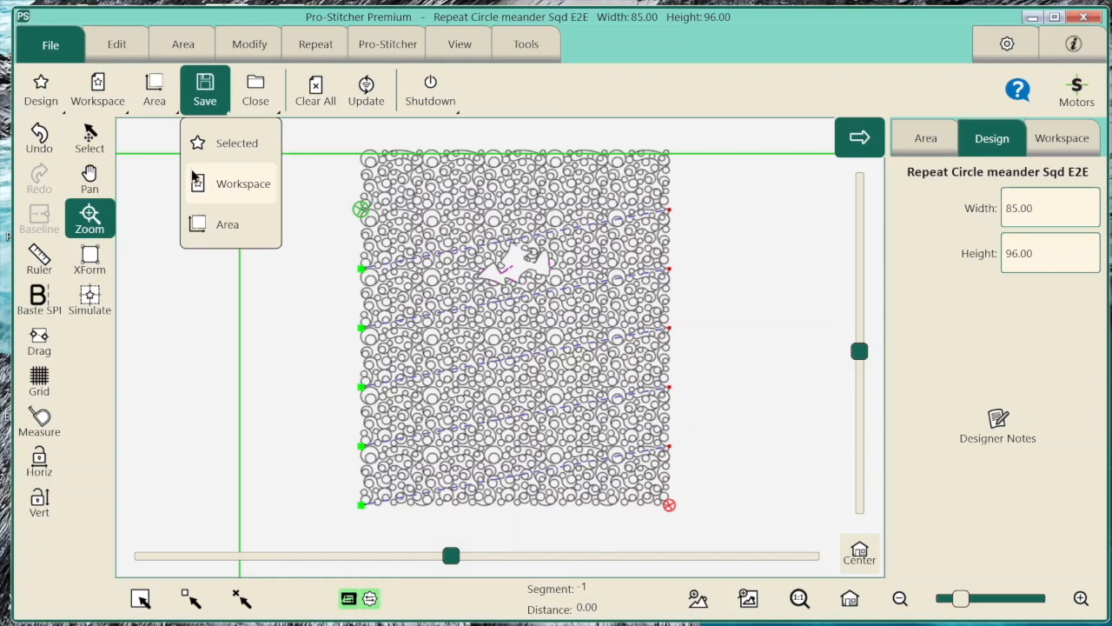
left_click(271, 100)
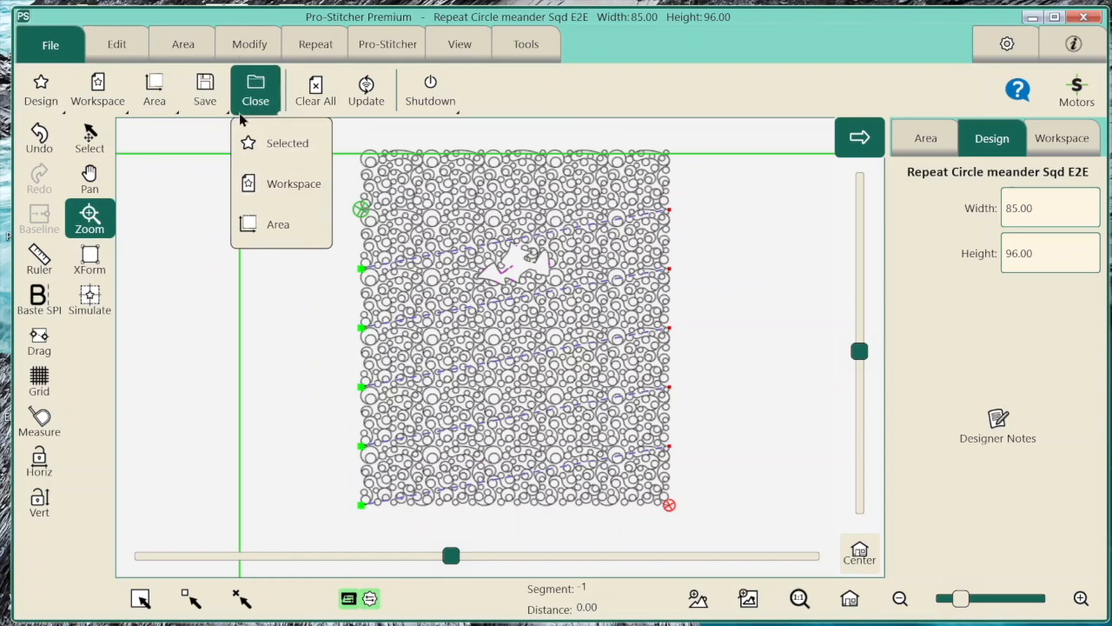
Clear everything, then open the recent workspace Workspace19252 and show the list of its designs
left_click(306, 94)
left_click(168, 94)
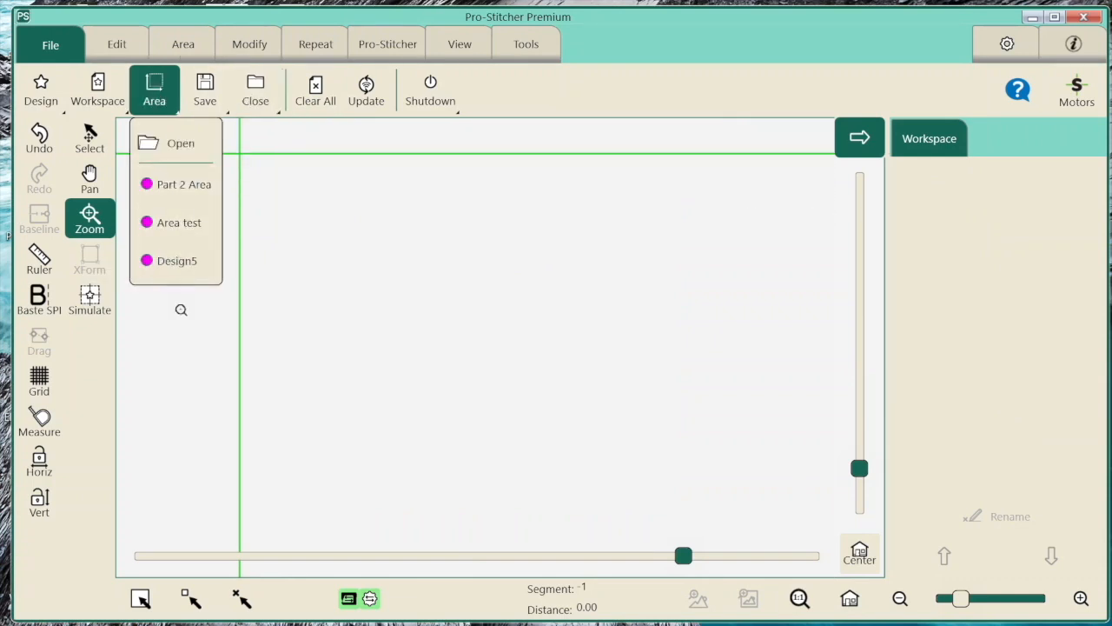
left_click(98, 88)
left_click(144, 224)
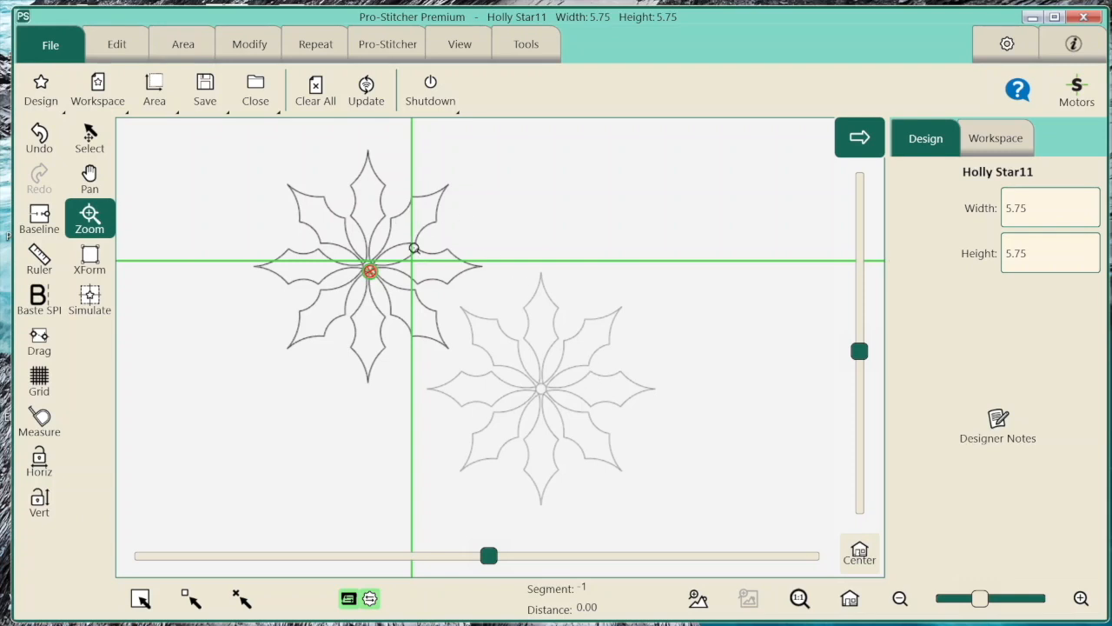
left_click(999, 139)
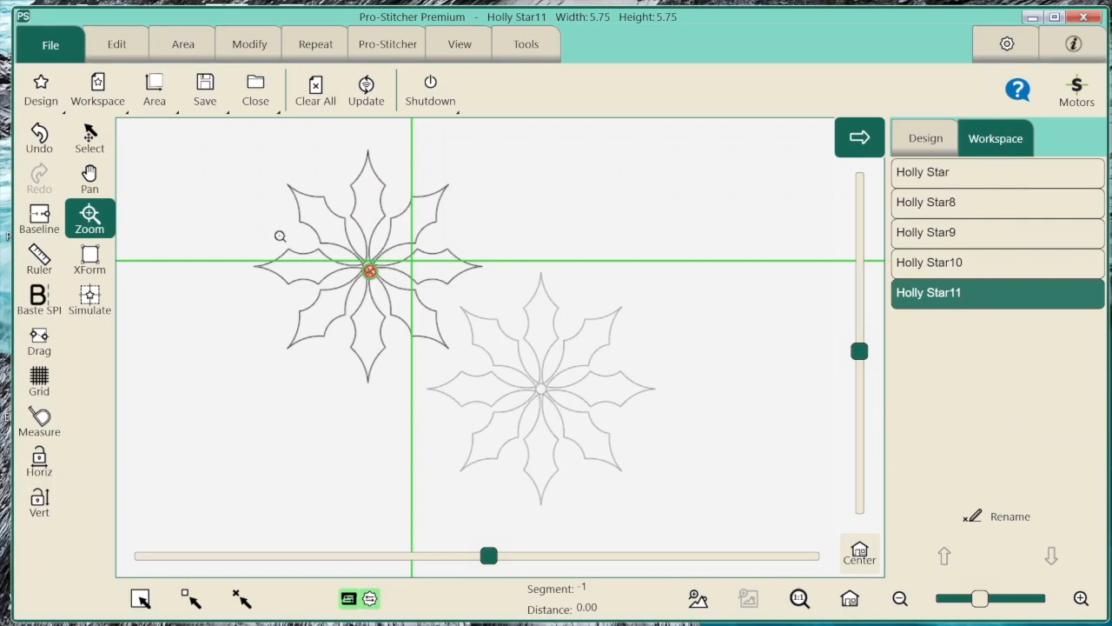
Move Holly Star11, Holly Star8 and Holly Star9 off the stack so each star stands apart
left_click(90, 138)
left_click_drag(391, 273, 614, 195)
left_click_drag(436, 244, 199, 382)
left_click_drag(373, 288, 767, 362)
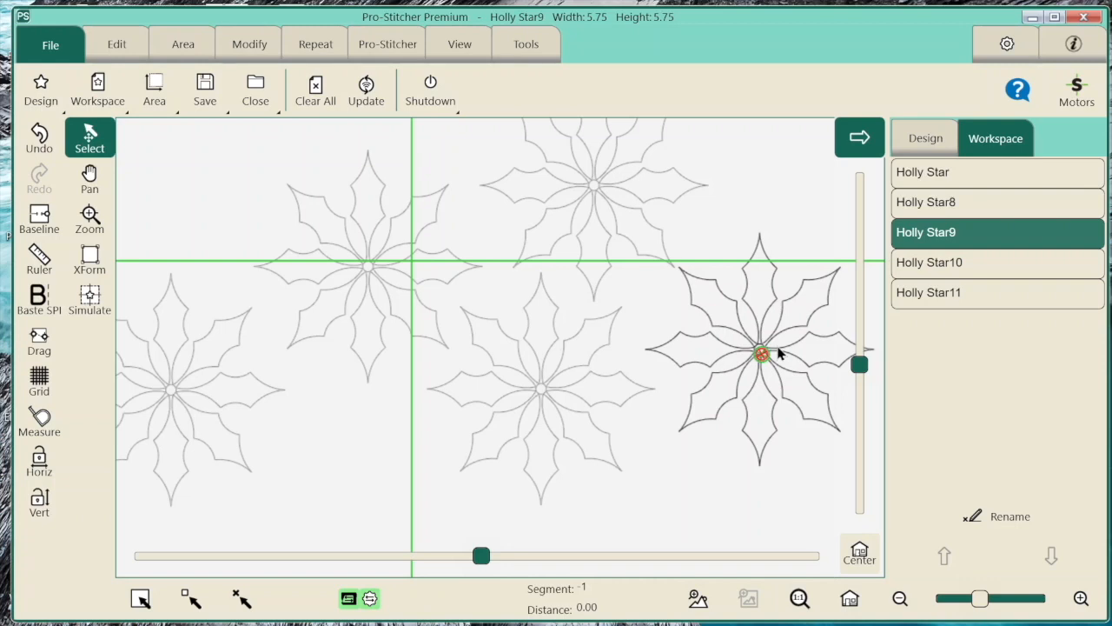
Multi-select Holly Star9, Holly Star11 and Holly Star8 as a group and close only the selected designs
left_click(192, 598)
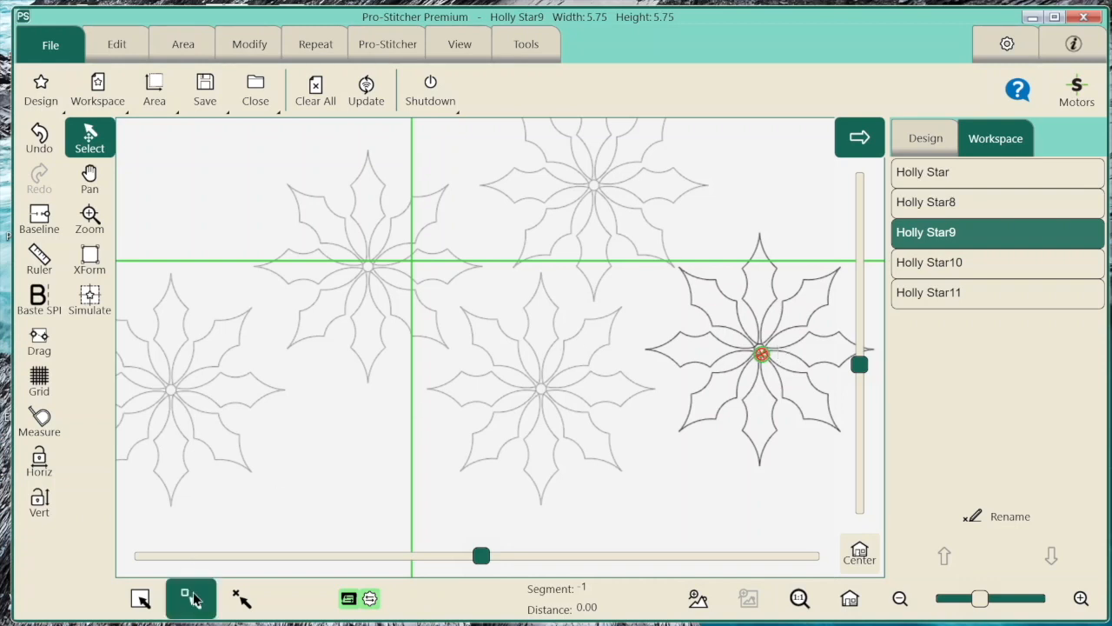
left_click(593, 189)
left_click(206, 392)
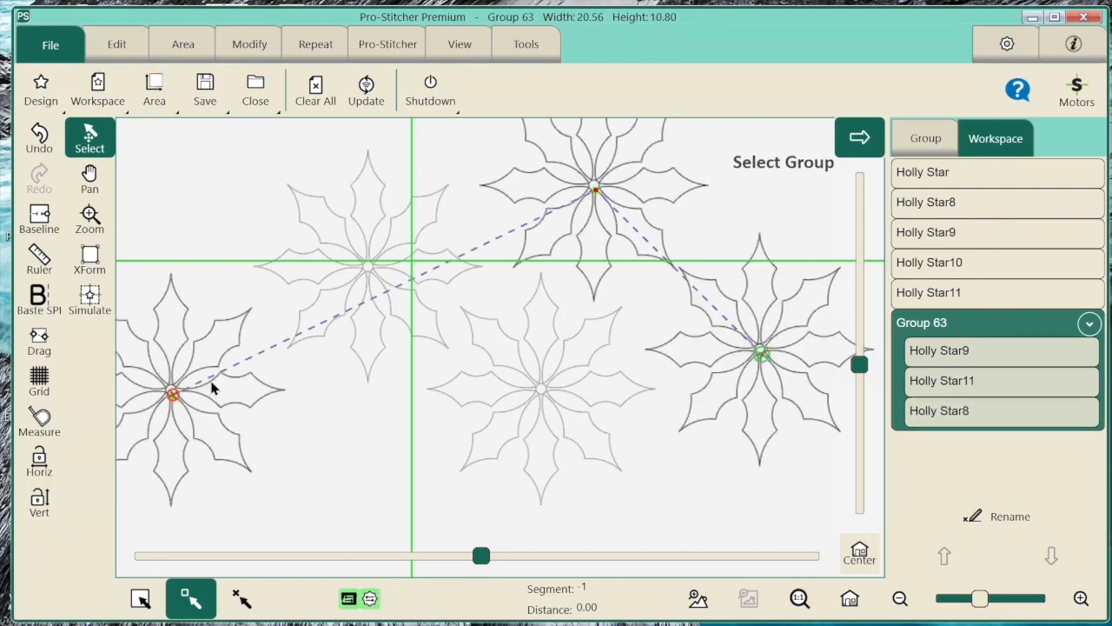
left_click(259, 98)
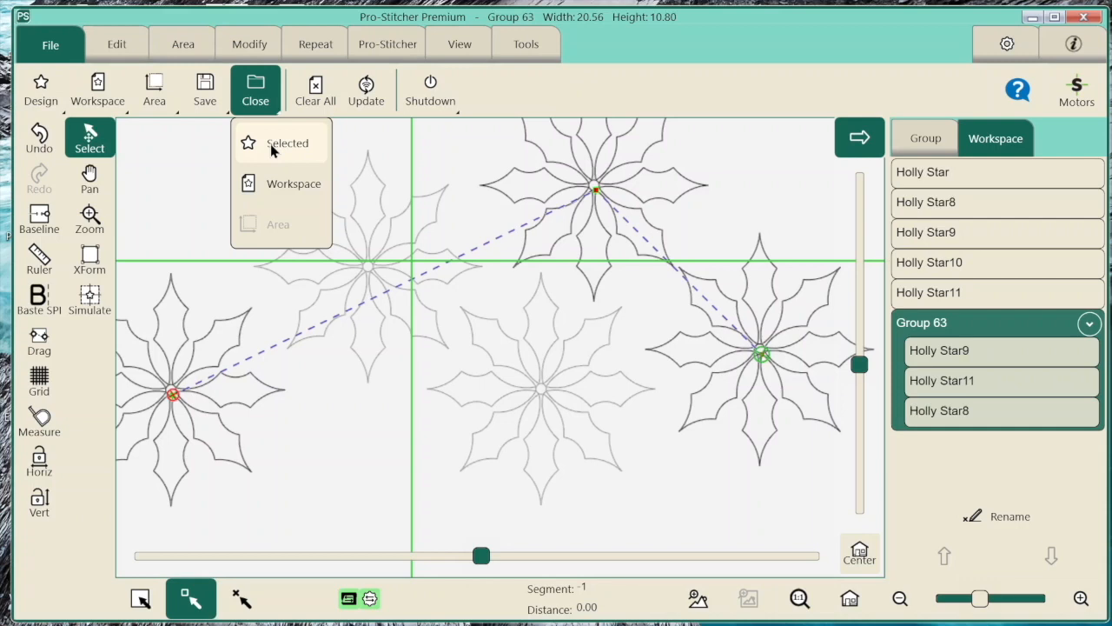
left_click(270, 145)
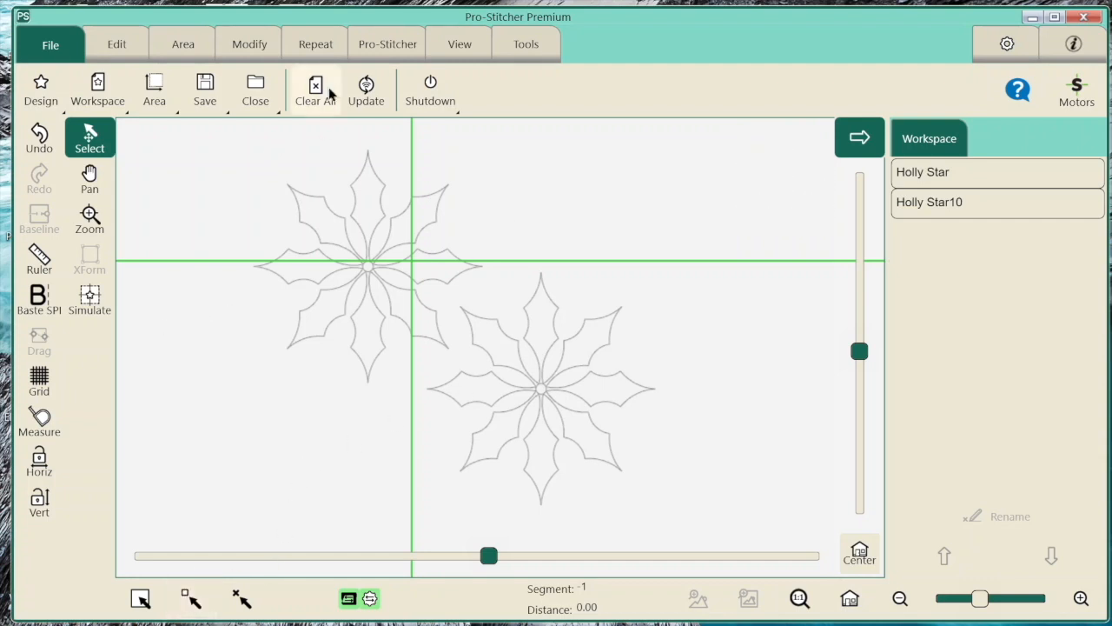
Select Holly Star10, examine the choices offered for closing, and clear the selection
left_click(336, 244)
left_click(258, 89)
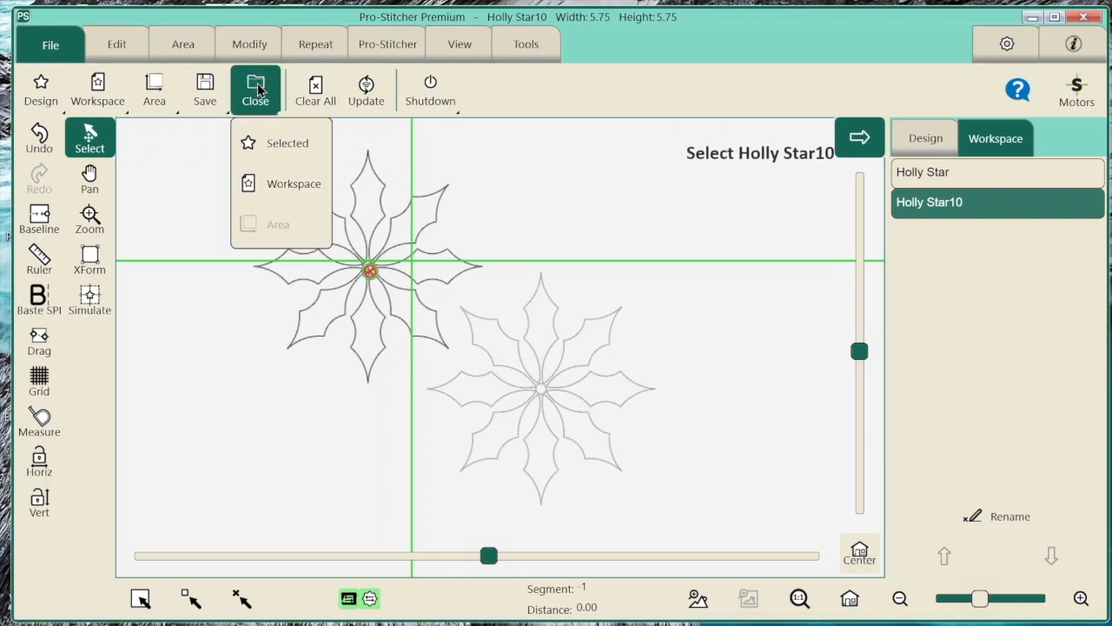
left_click(157, 241)
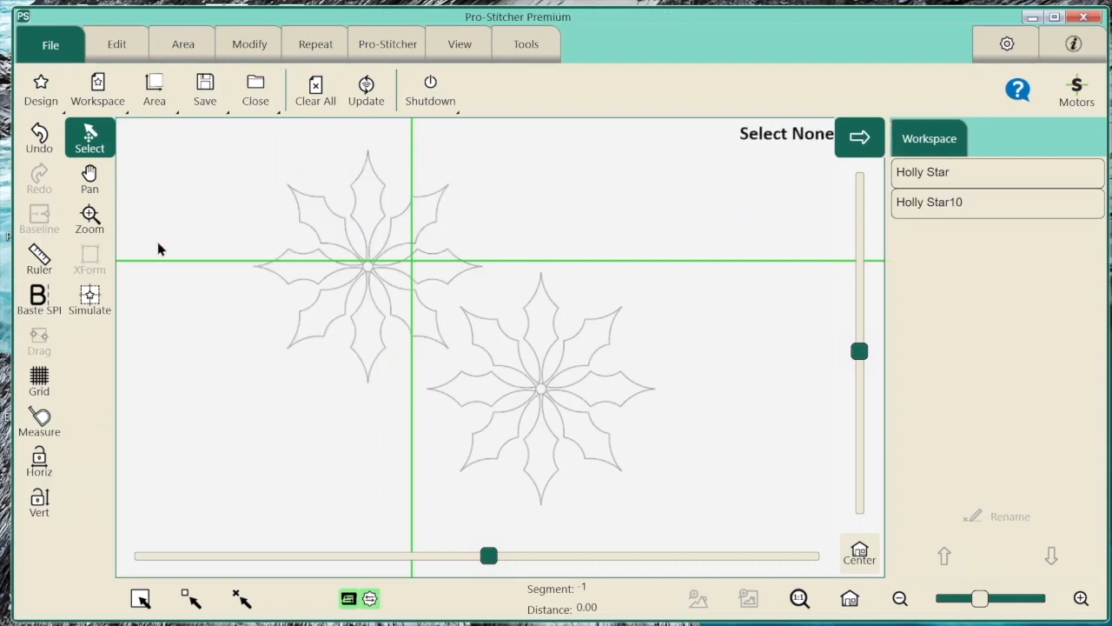
Open the recent area Part 2 and close only the area, keeping the star designs
left_click(169, 90)
left_click(187, 184)
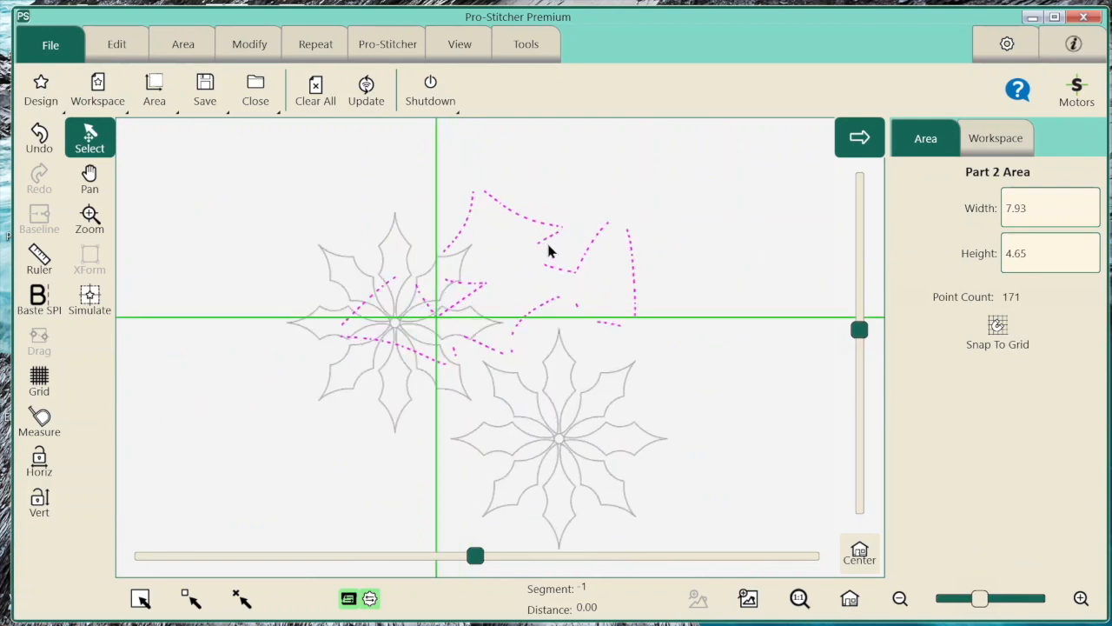
left_click(255, 91)
left_click(280, 224)
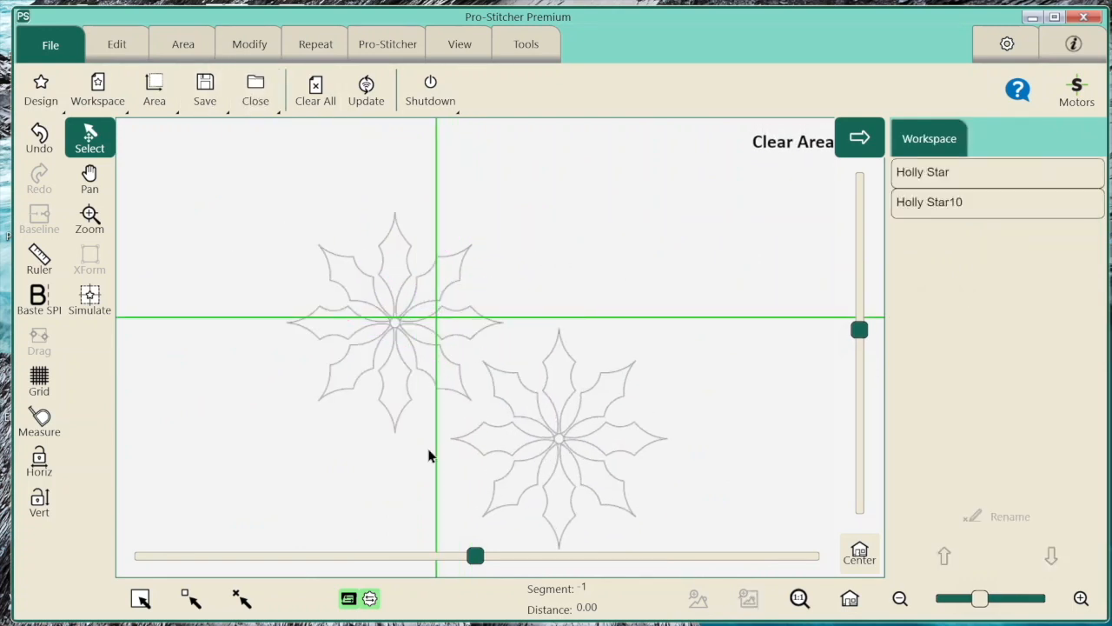
Close the whole workspace and undo the closing
left_click(255, 88)
left_click(281, 184)
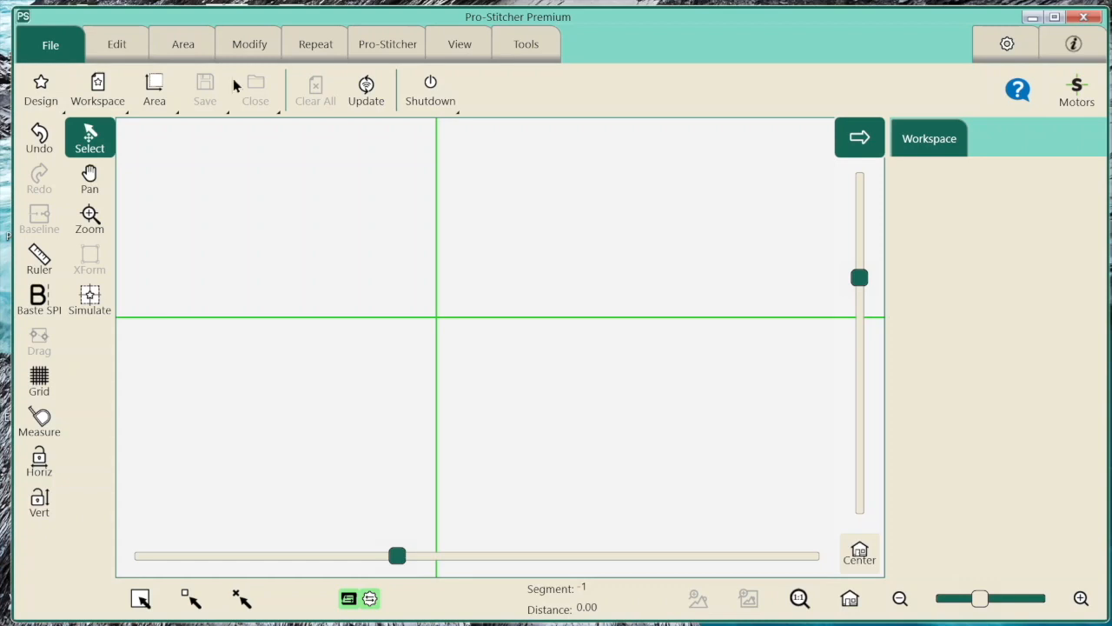
left_click(37, 137)
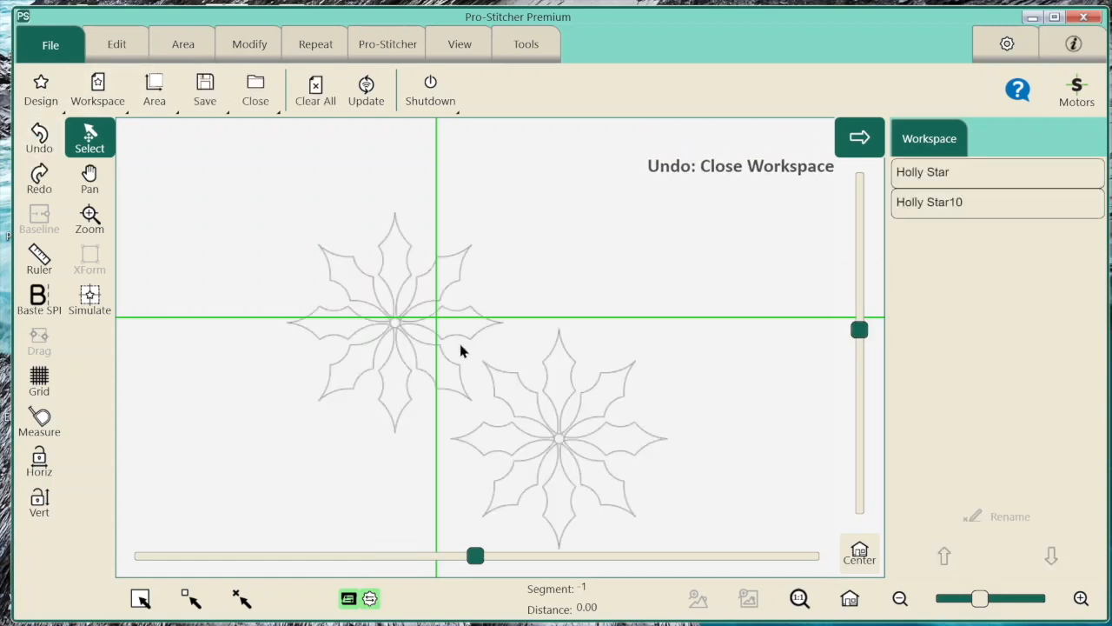
Clear everything and open the recent design Holly Star
left_click(314, 89)
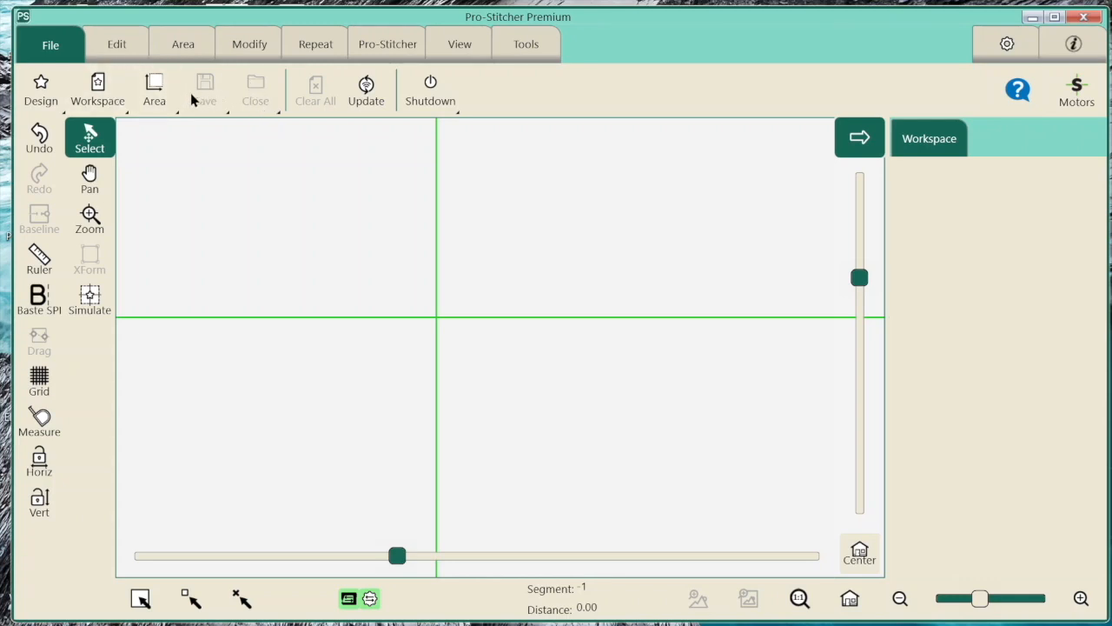
left_click(39, 91)
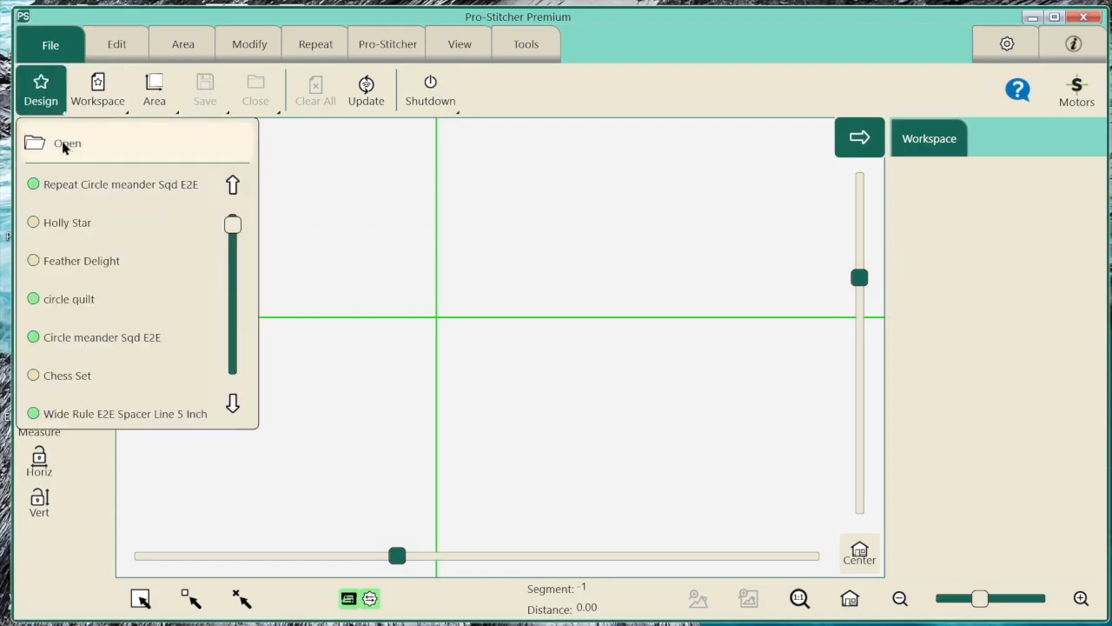
left_click(81, 221)
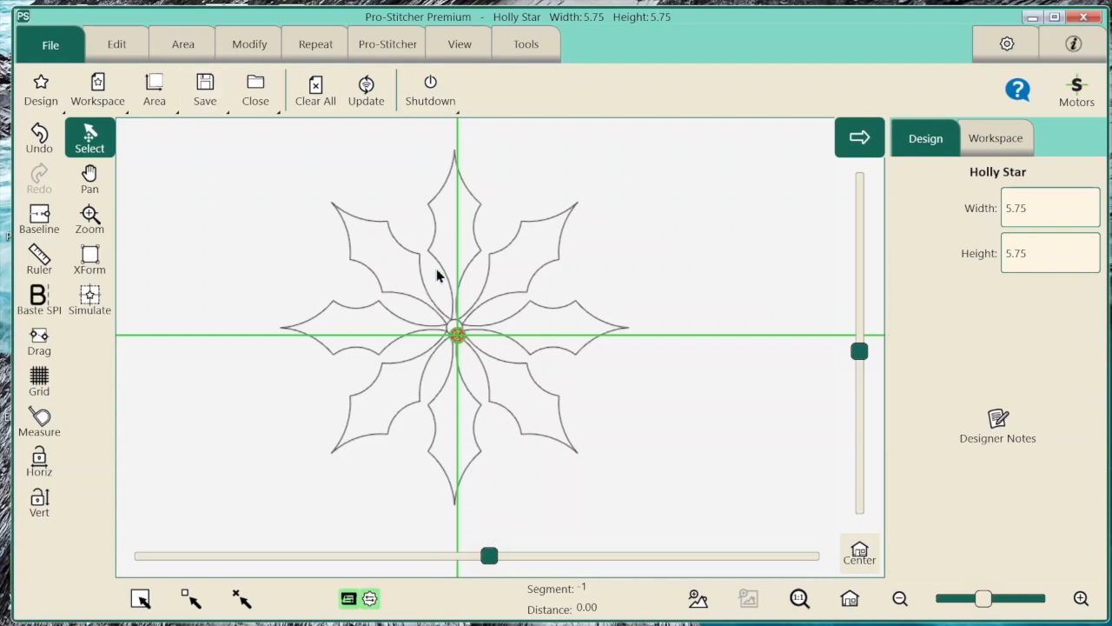
Start saving the Holly Star design and browse to the folder C:\Designs\Playing in ProStitcher
left_click(206, 90)
left_click(238, 144)
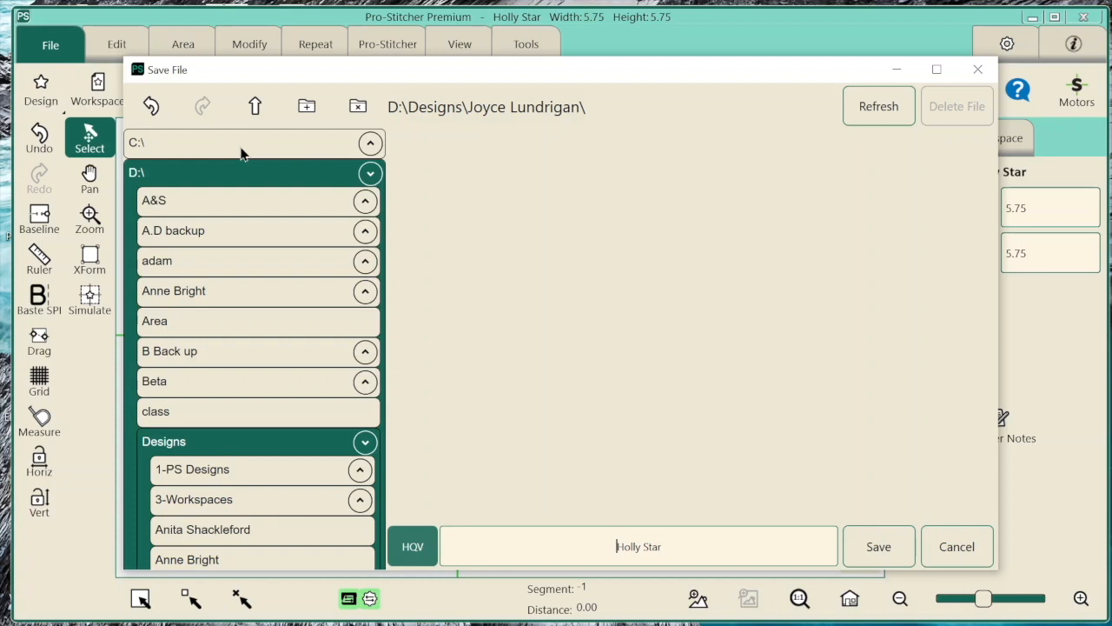
left_click(368, 144)
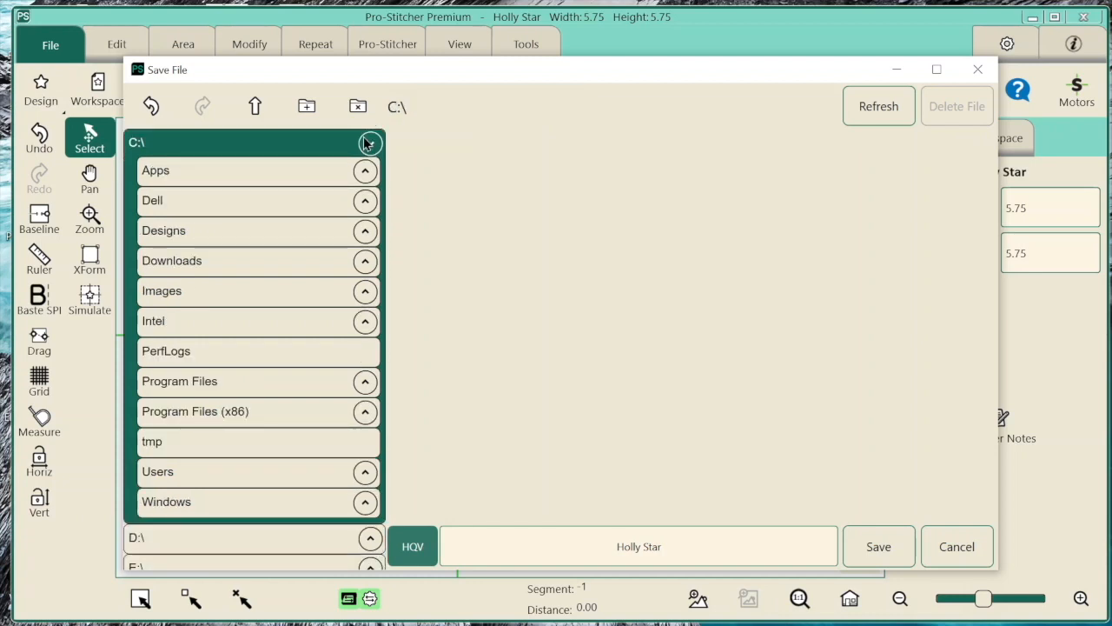
left_click(365, 230)
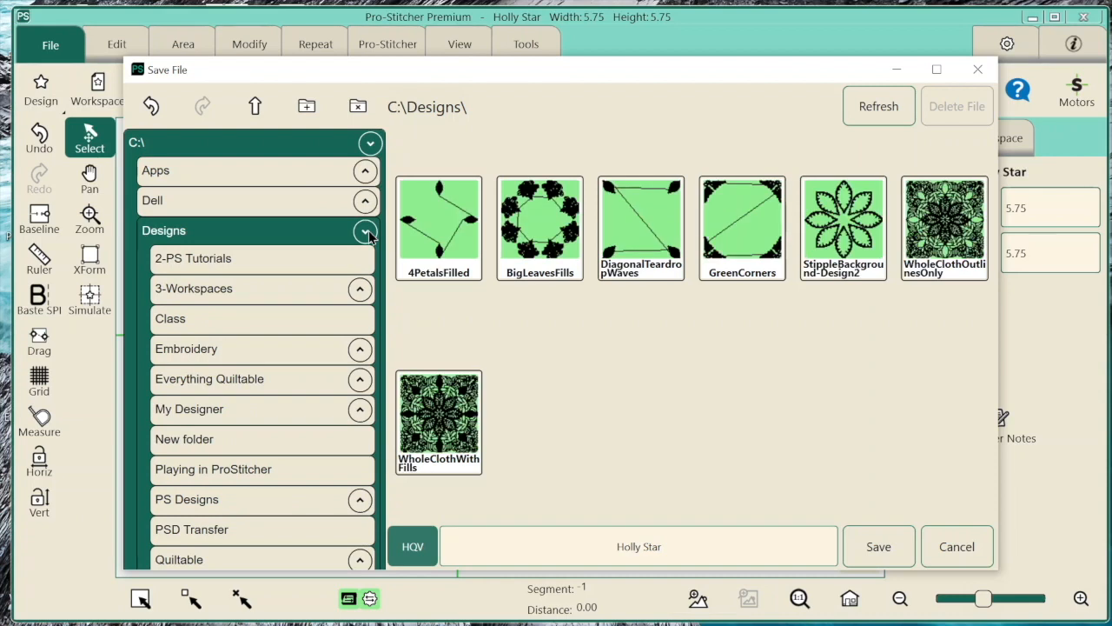
left_click(272, 471)
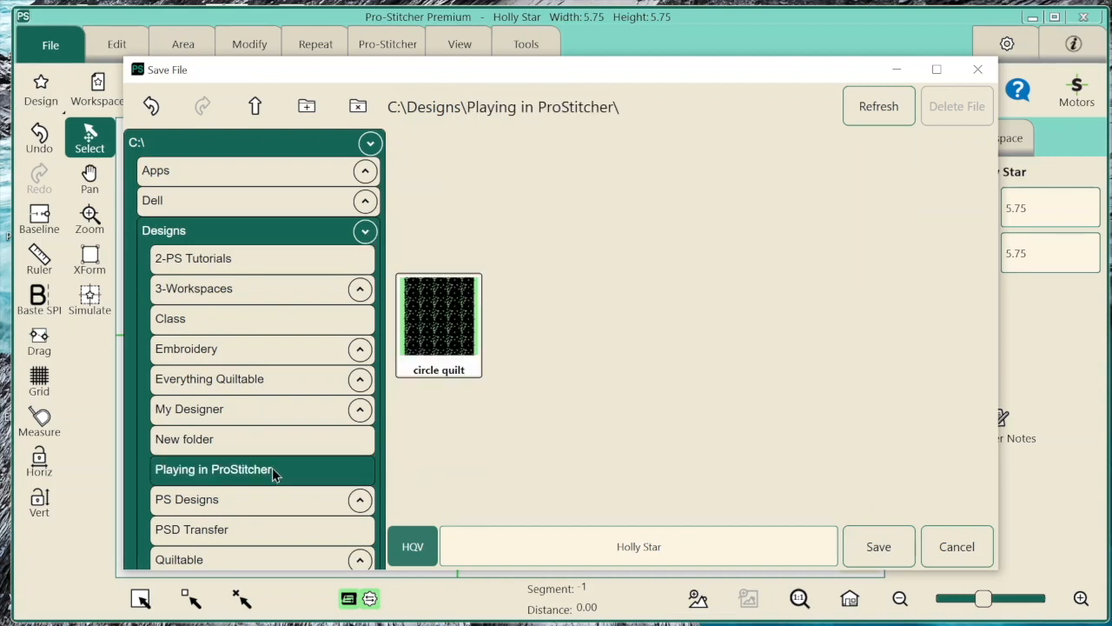
Go back to the Designs folder on drive C and start a new folder in it
left_click(315, 144)
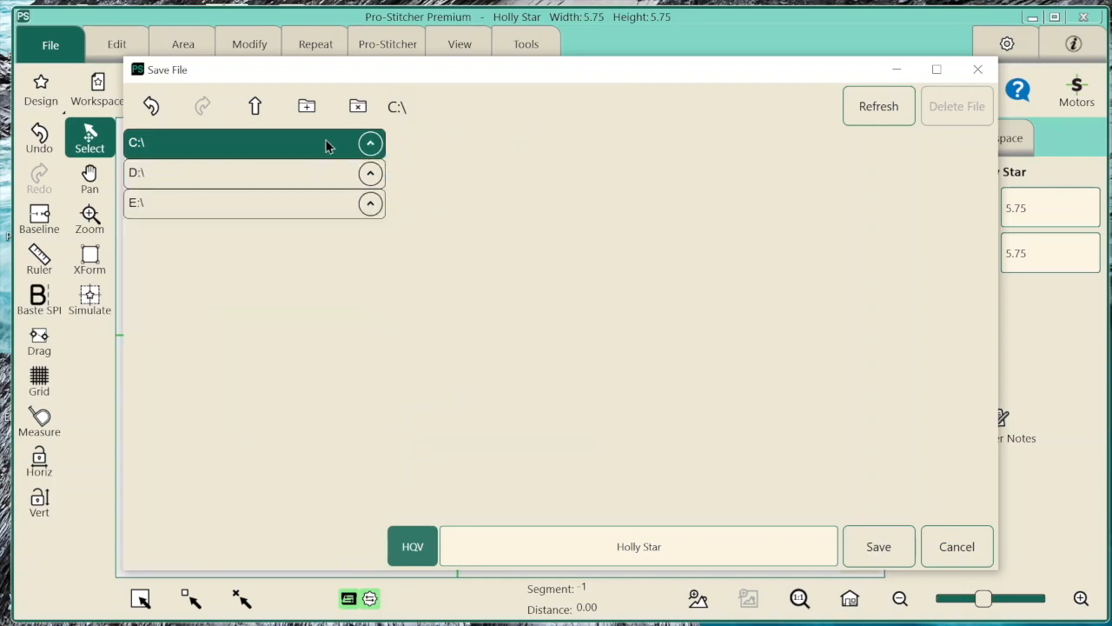
left_click(376, 145)
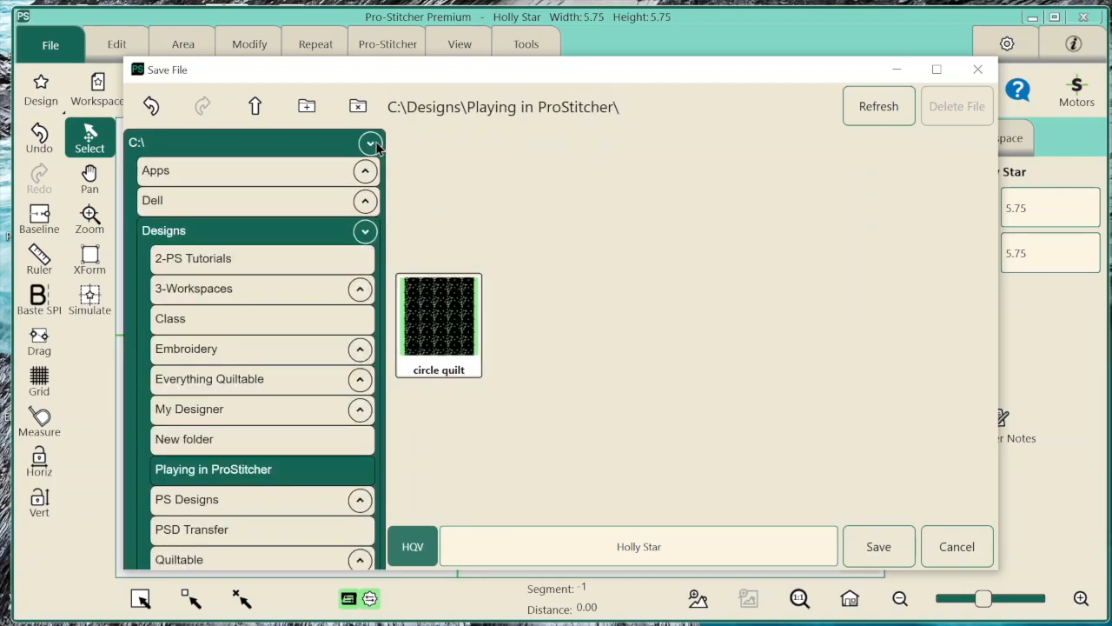
left_click(371, 231)
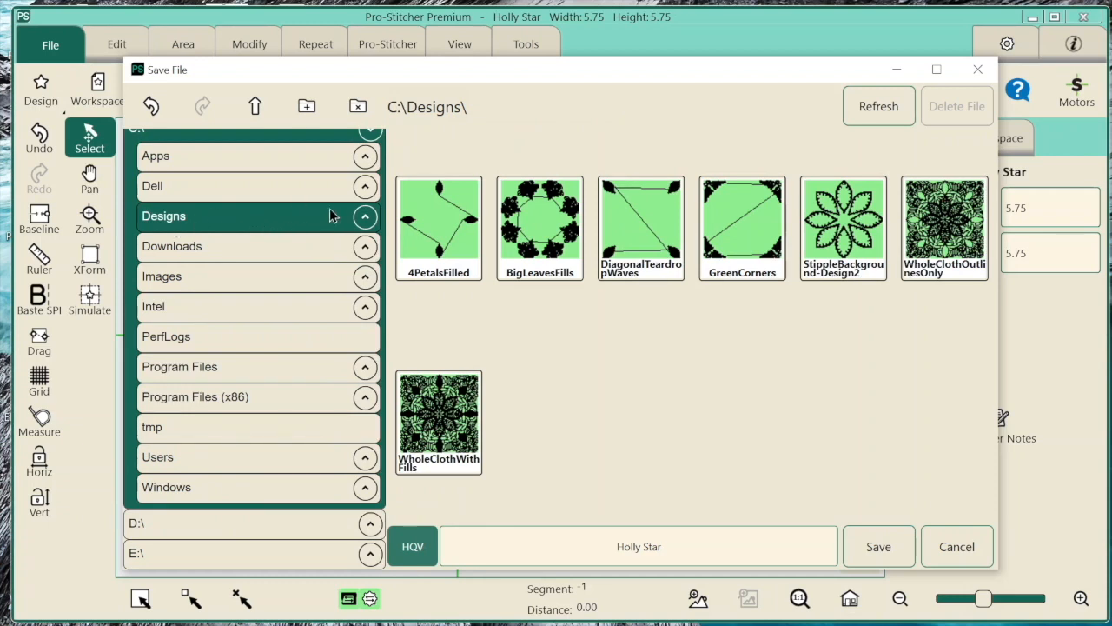
left_click(305, 107)
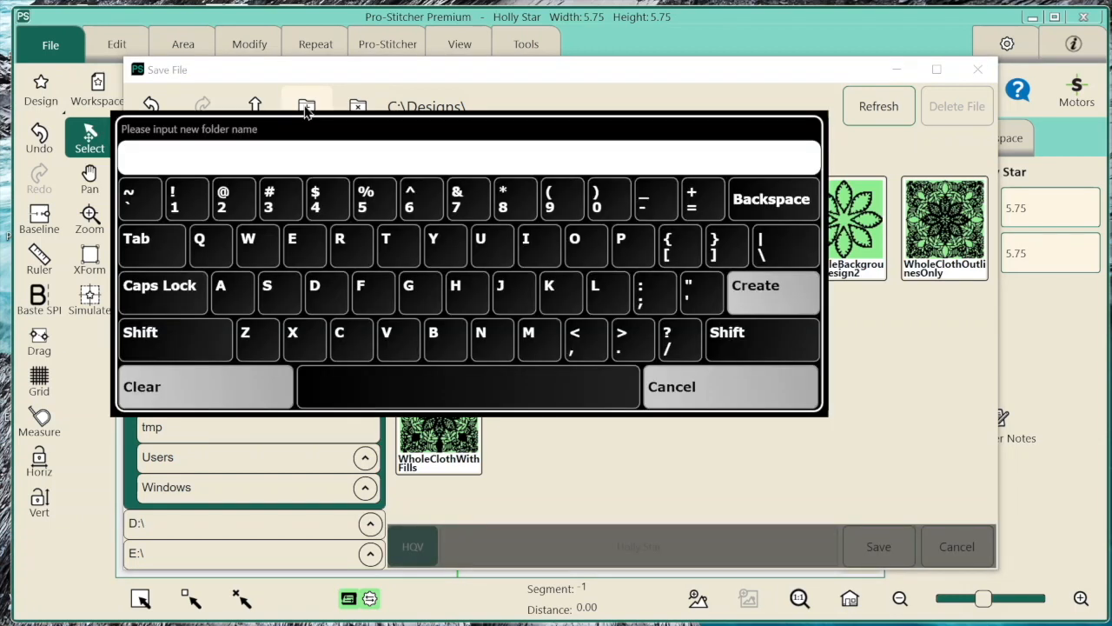
left_click(622, 244)
left_click(594, 286)
left_click(434, 243)
left_click(530, 261)
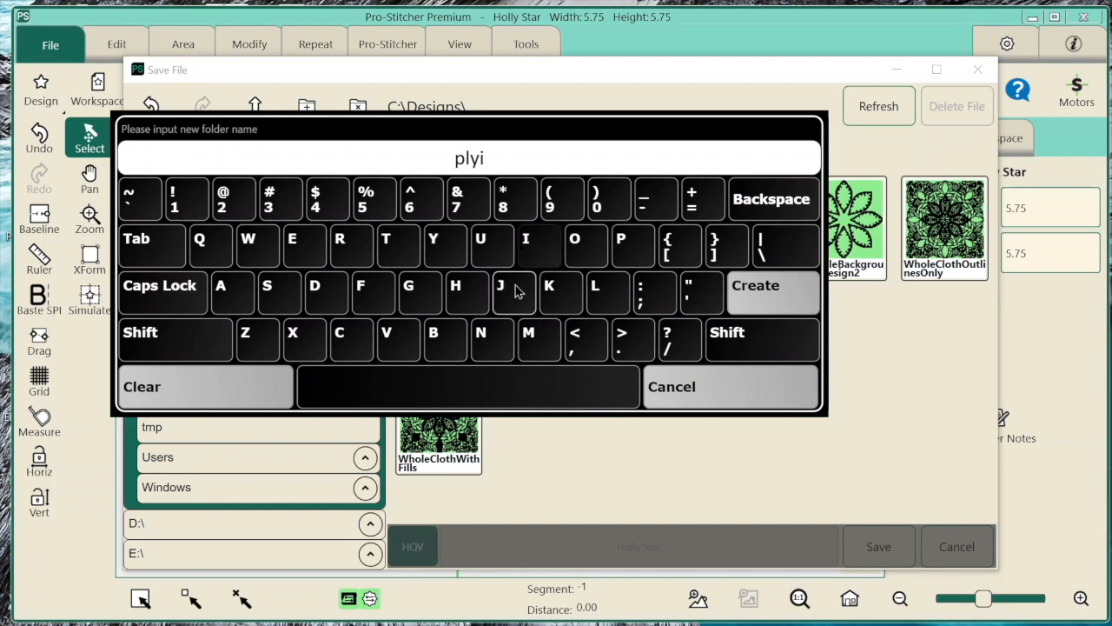
left_click(782, 204)
left_click(782, 204)
left_click(785, 206)
left_click(785, 205)
Name the new folder "playing in PS" and create it inside C:\Designs
left_click(622, 244)
left_click(595, 294)
left_click(220, 294)
left_click(433, 247)
left_click(527, 246)
left_click(484, 339)
left_click(419, 292)
left_click(472, 385)
left_click(530, 254)
left_click(481, 339)
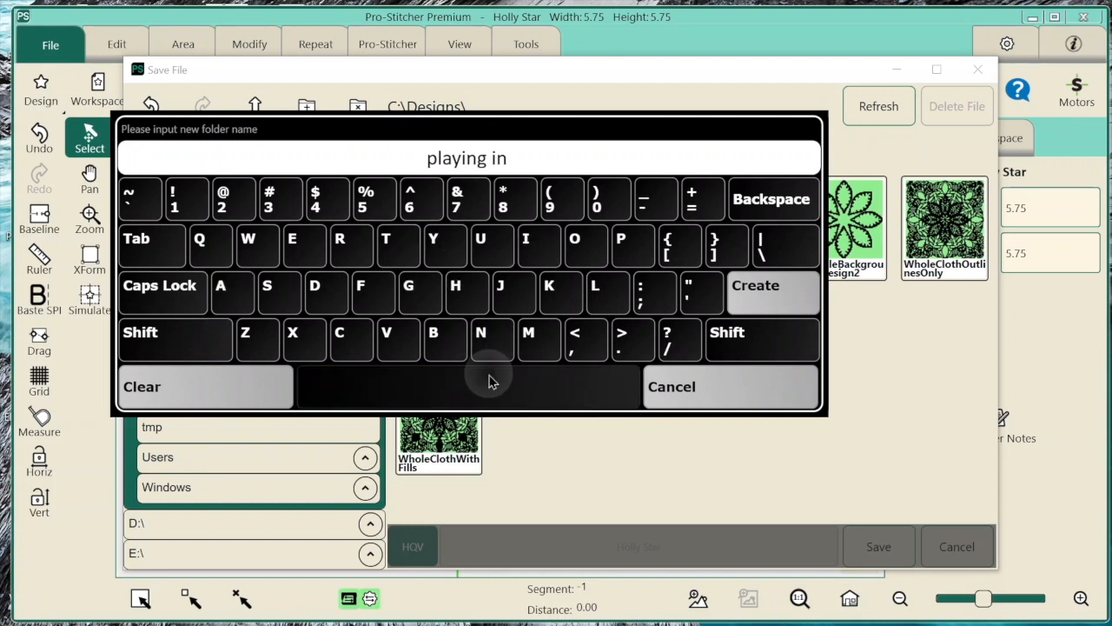
left_click(199, 336)
left_click(619, 243)
left_click(174, 335)
left_click(269, 291)
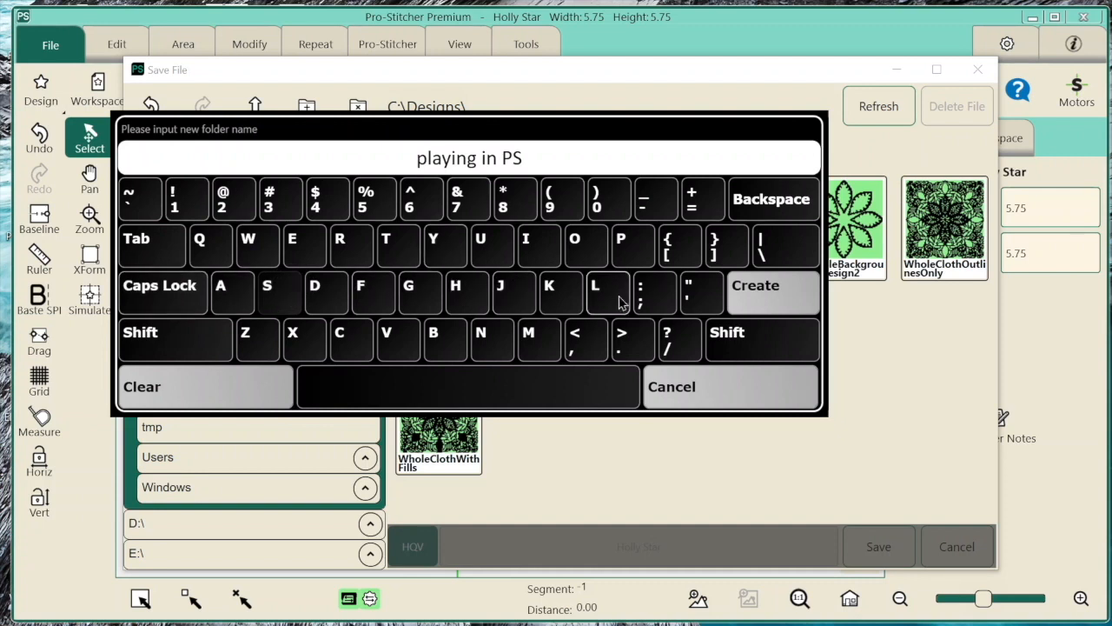
left_click(765, 295)
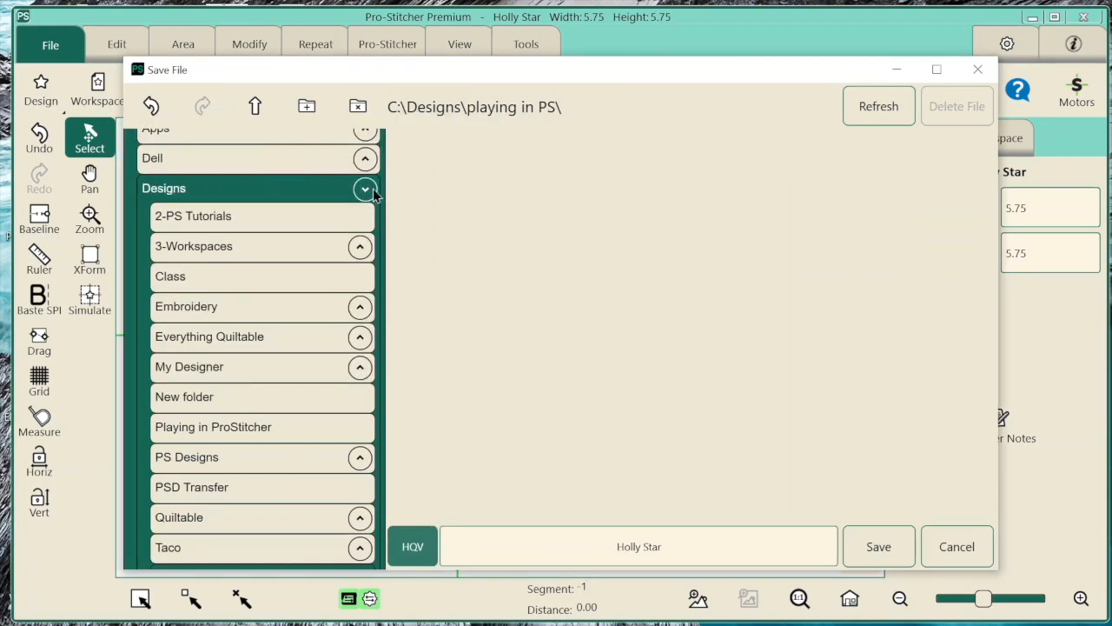
Look for the playing in PS folder among the subfolders of Designs and cancel the save
scroll(330, 331, "up", 1)
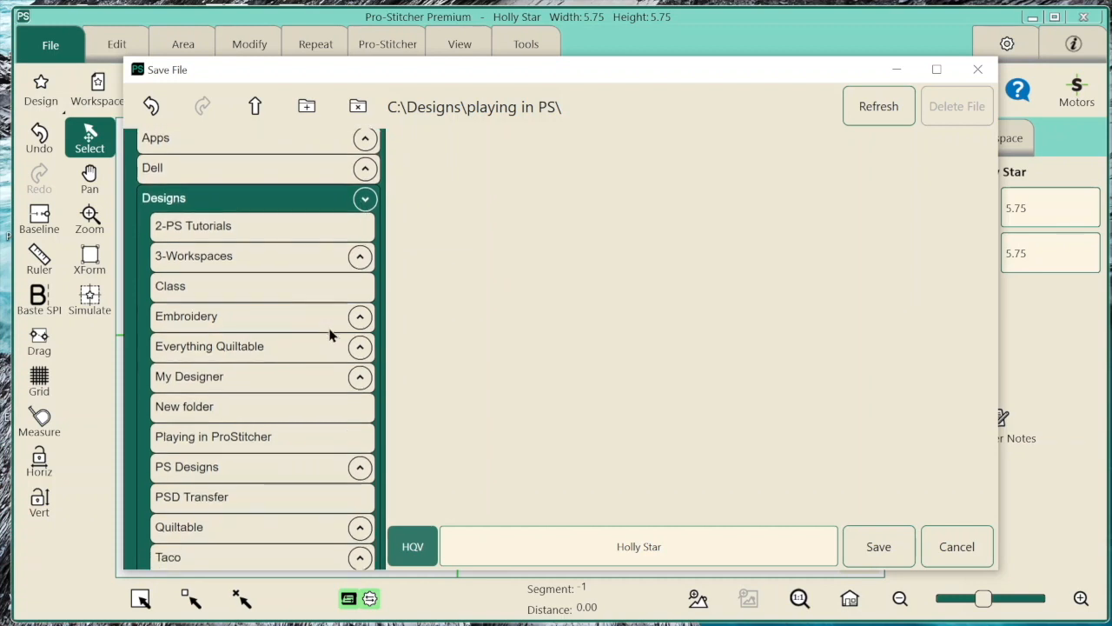
scroll(330, 331, "down", 3)
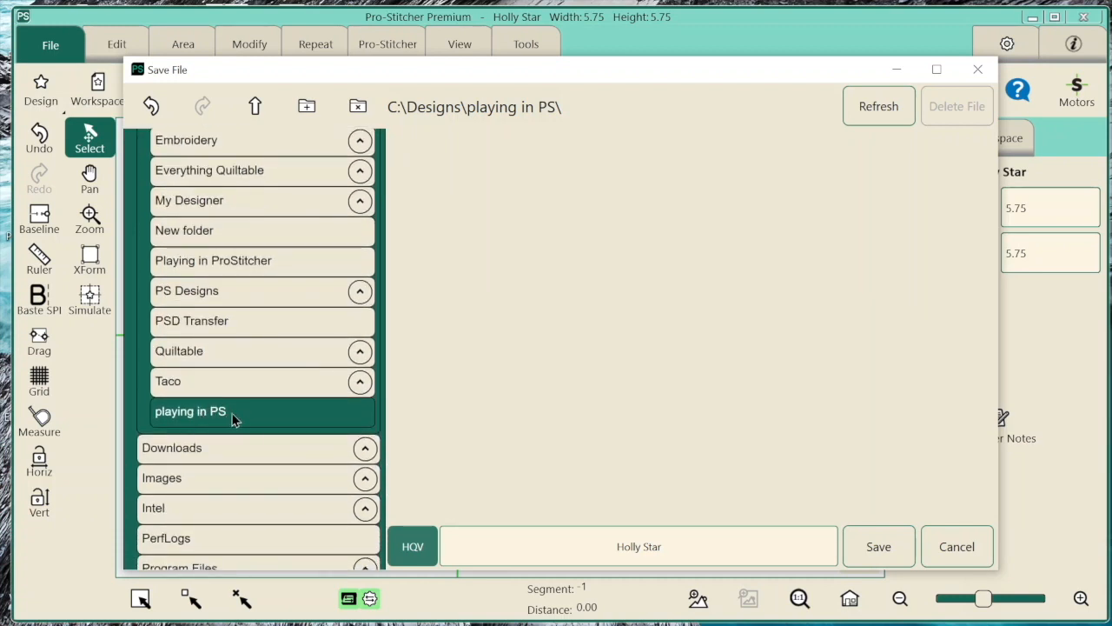
scroll(299, 404, "up", 4)
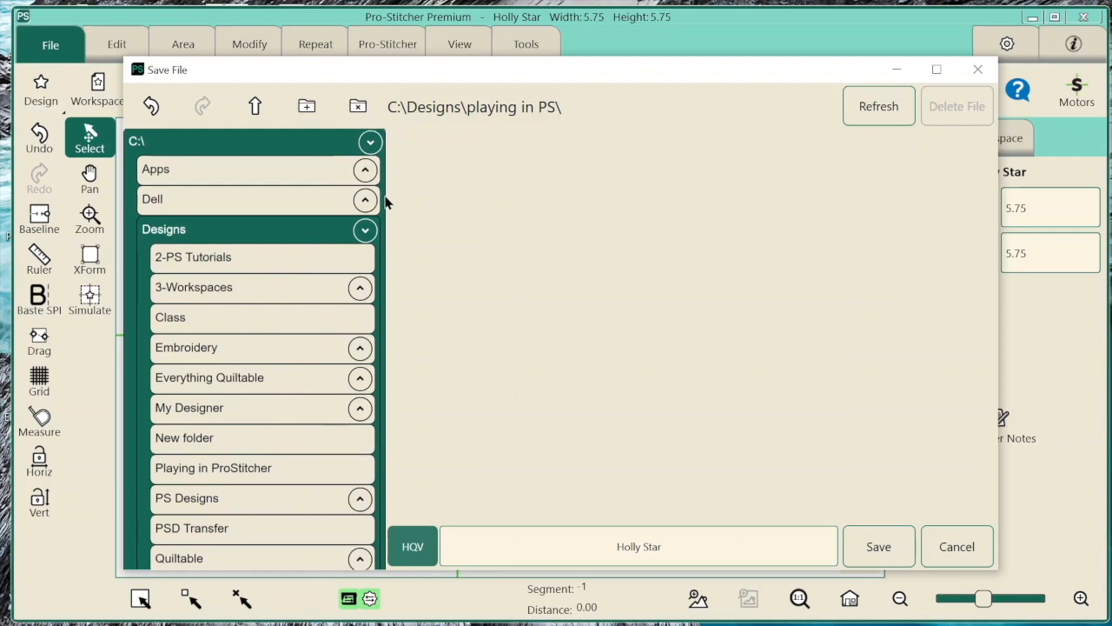
left_click(365, 233)
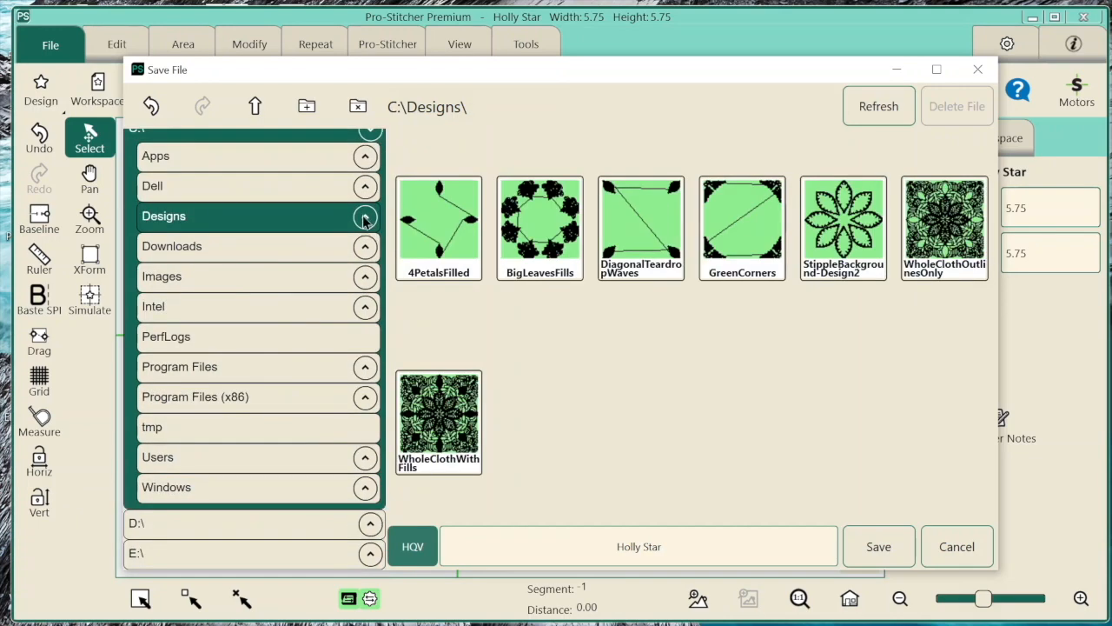
left_click(366, 220)
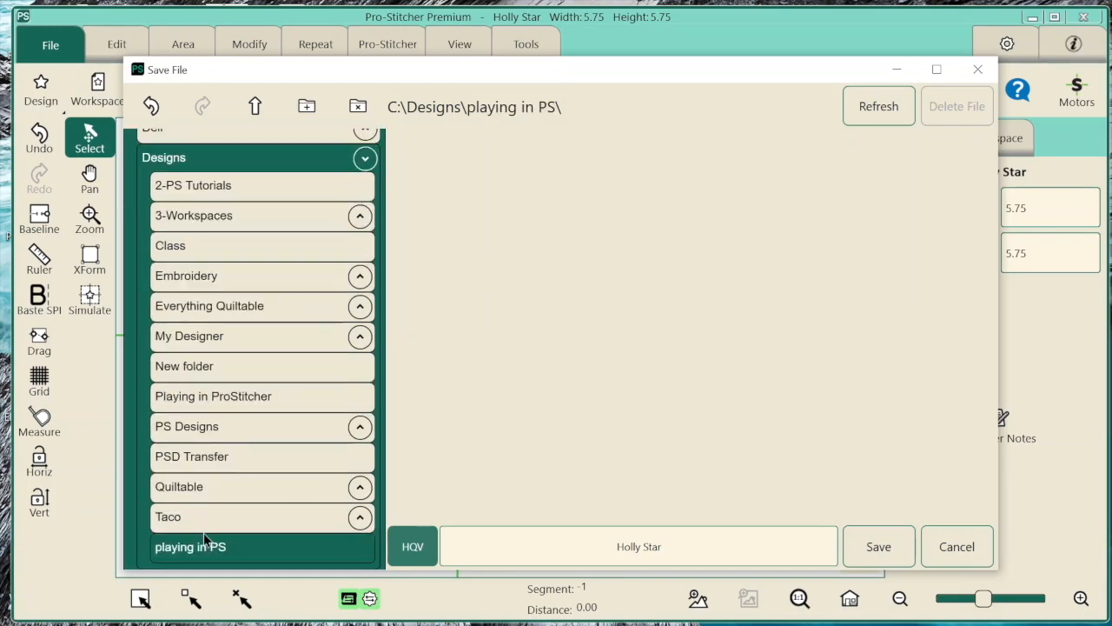
scroll(226, 430, "down", 1)
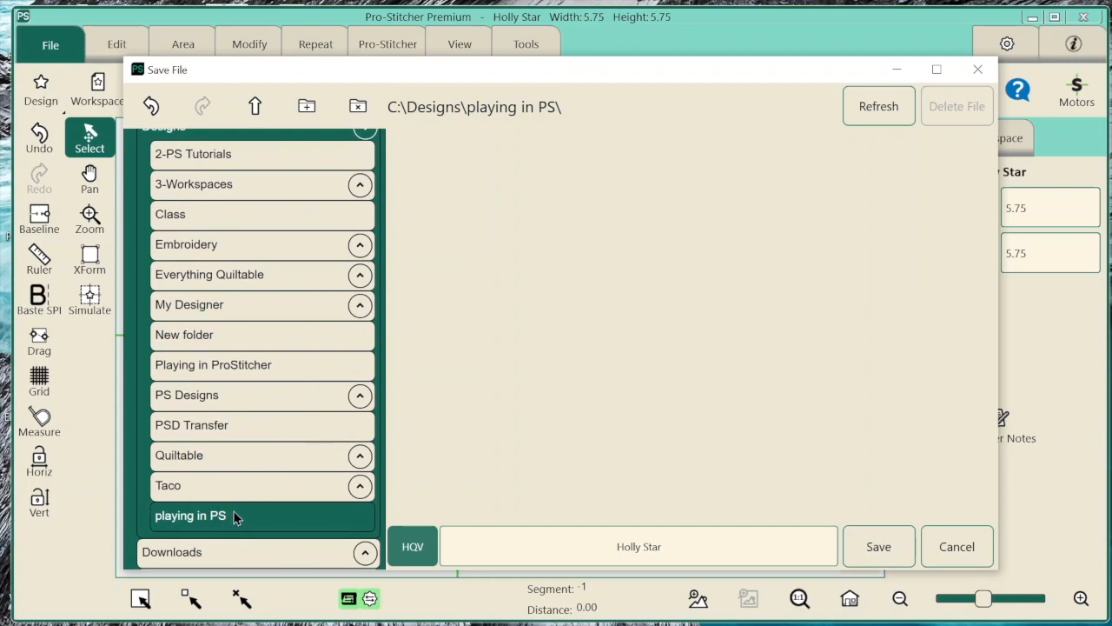
left_click(955, 547)
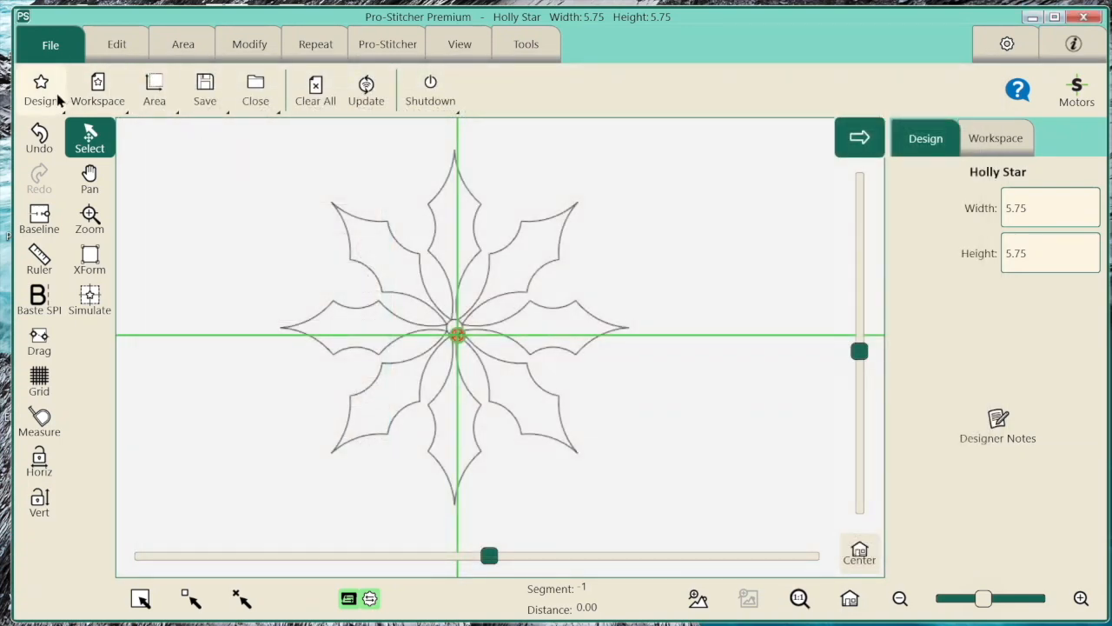
Start saving the Holly Star design again and choose C:\Designs\playing in PS as its folder
left_click(202, 81)
left_click(222, 148)
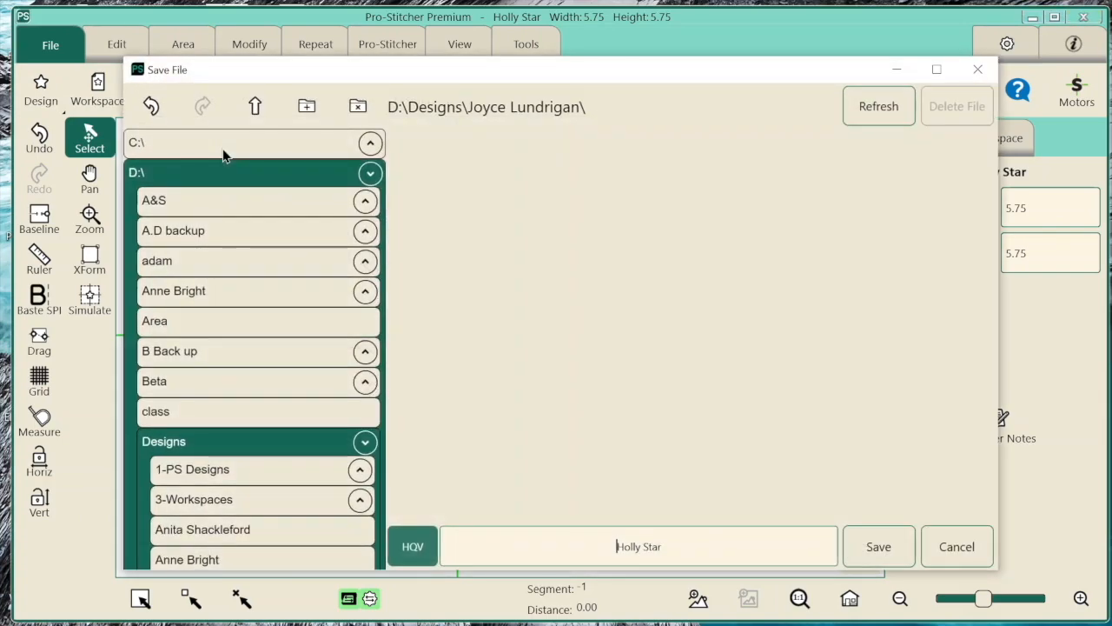
left_click(370, 142)
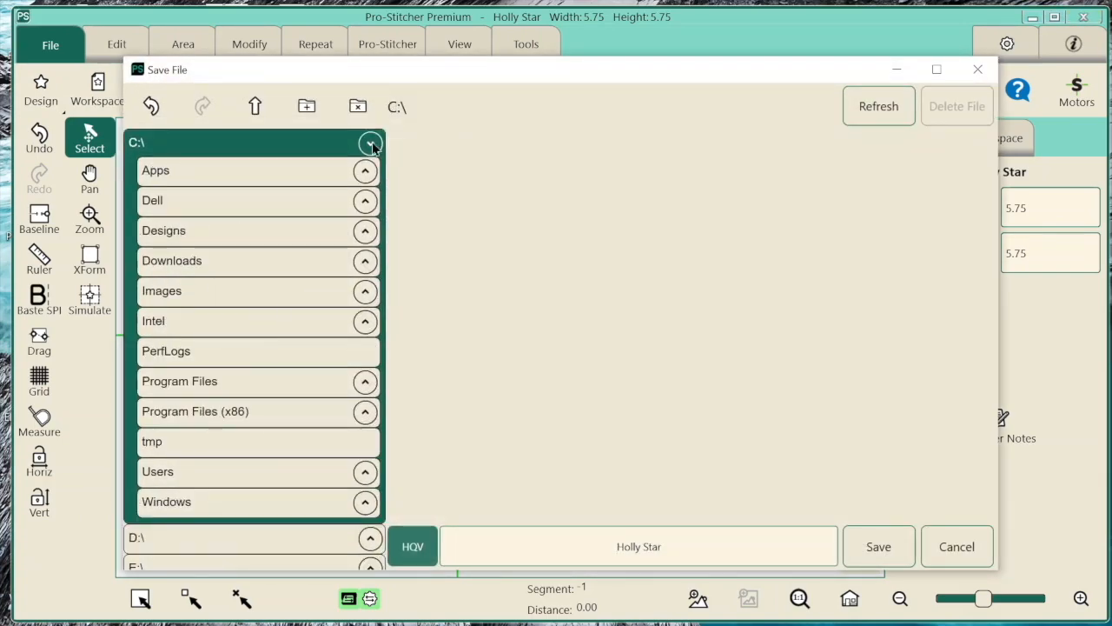
left_click(365, 231)
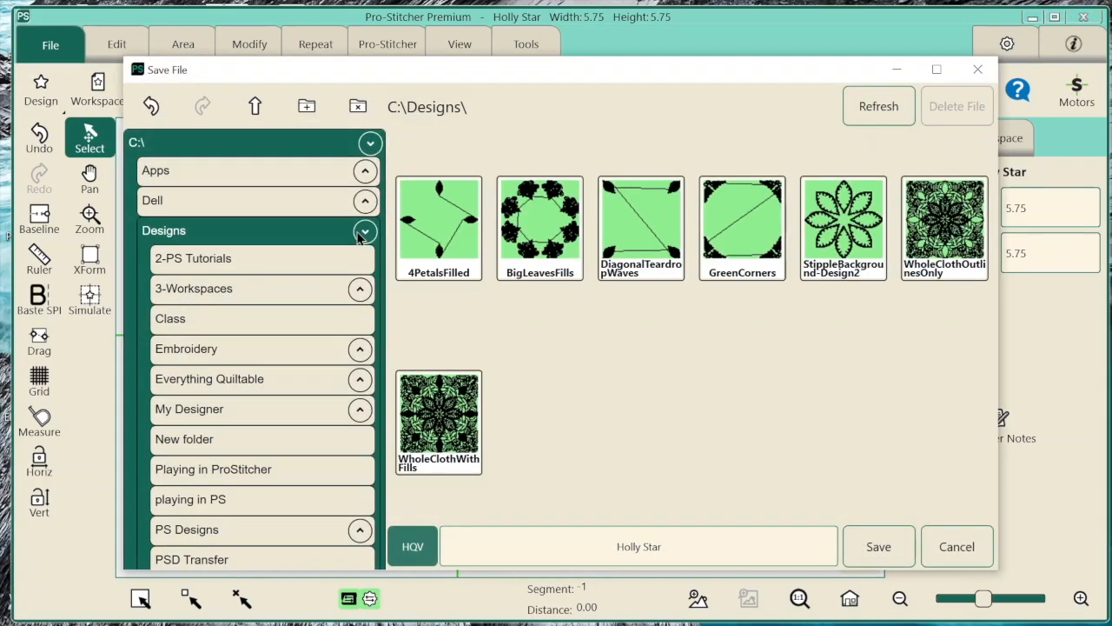
left_click(200, 501)
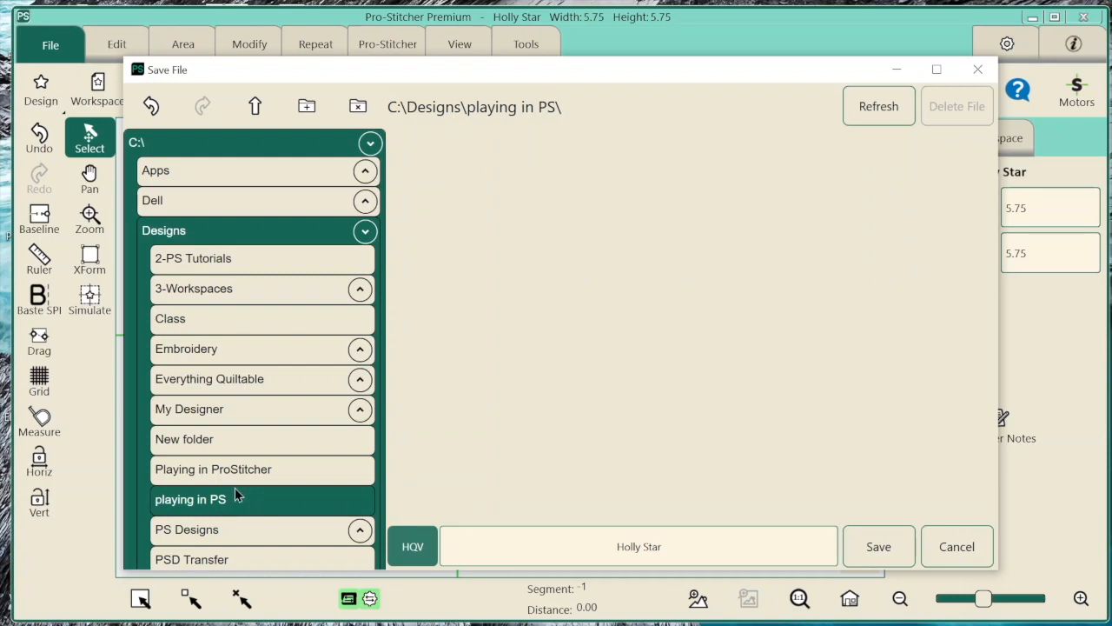
Rename the design as "my star" and save it in C:\Designs\playing in PS
left_click(581, 545)
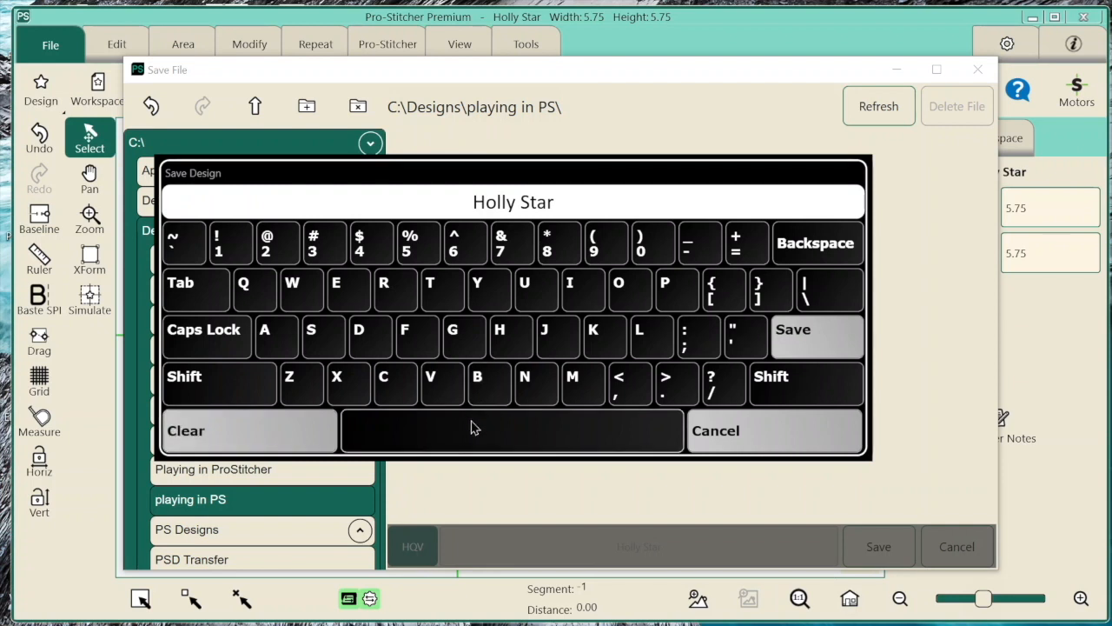
left_click(251, 433)
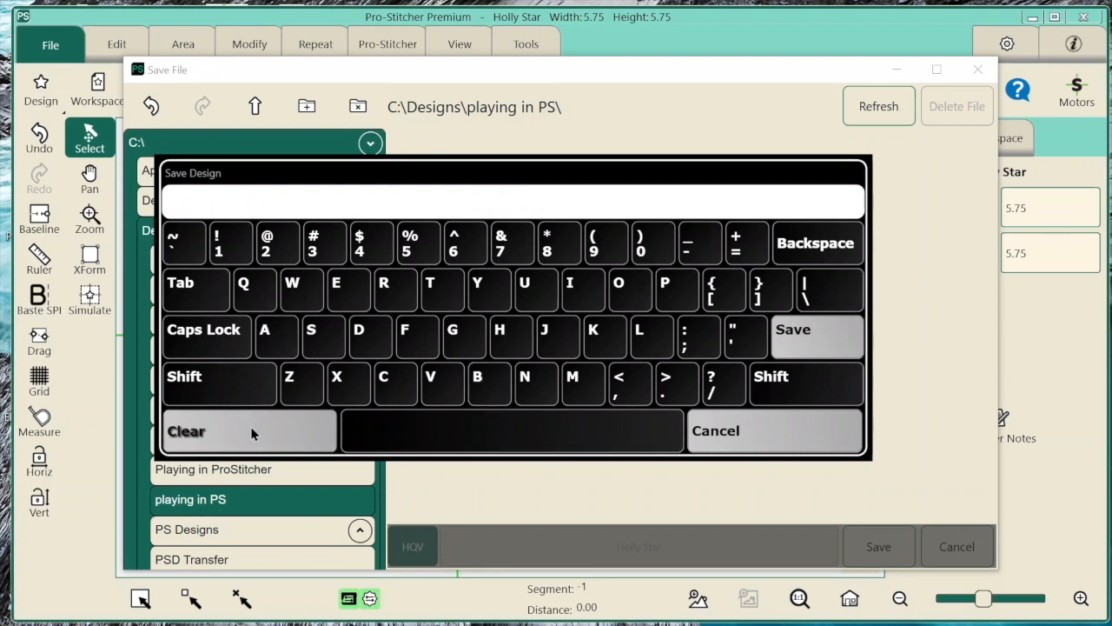
left_click(574, 380)
left_click(493, 300)
left_click(324, 347)
left_click(429, 289)
left_click(280, 354)
left_click(484, 293)
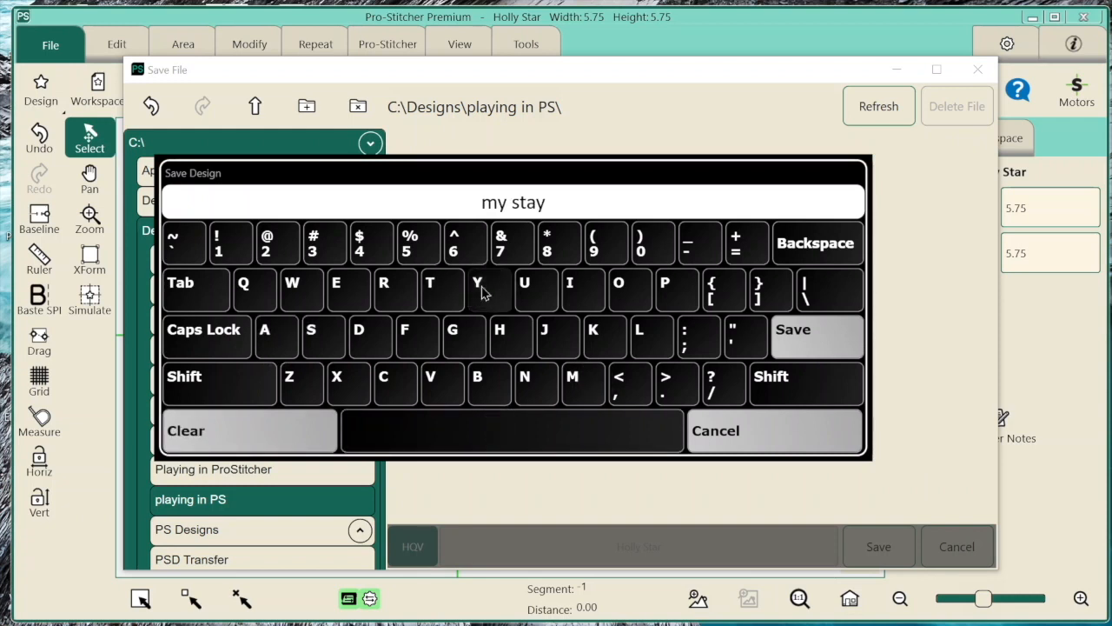
left_click(810, 252)
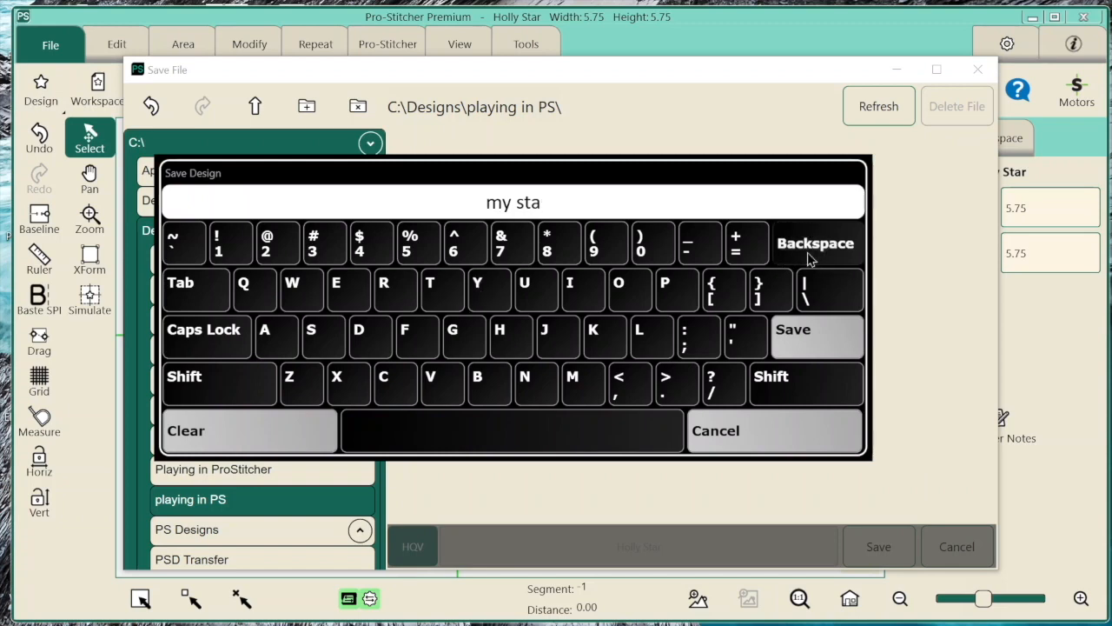
left_click(383, 287)
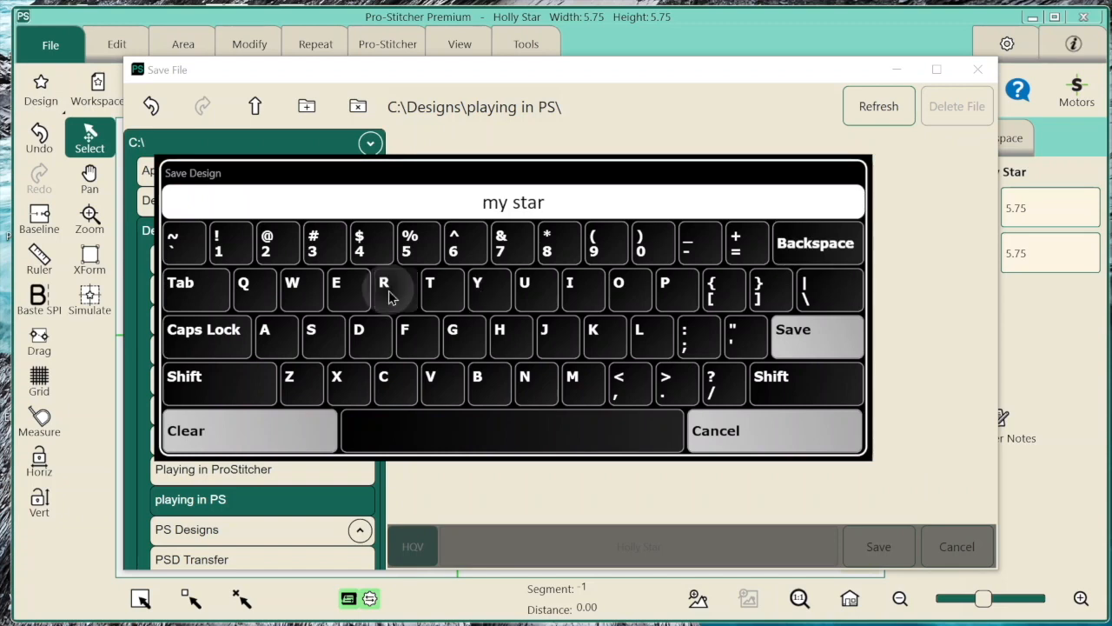
left_click(822, 339)
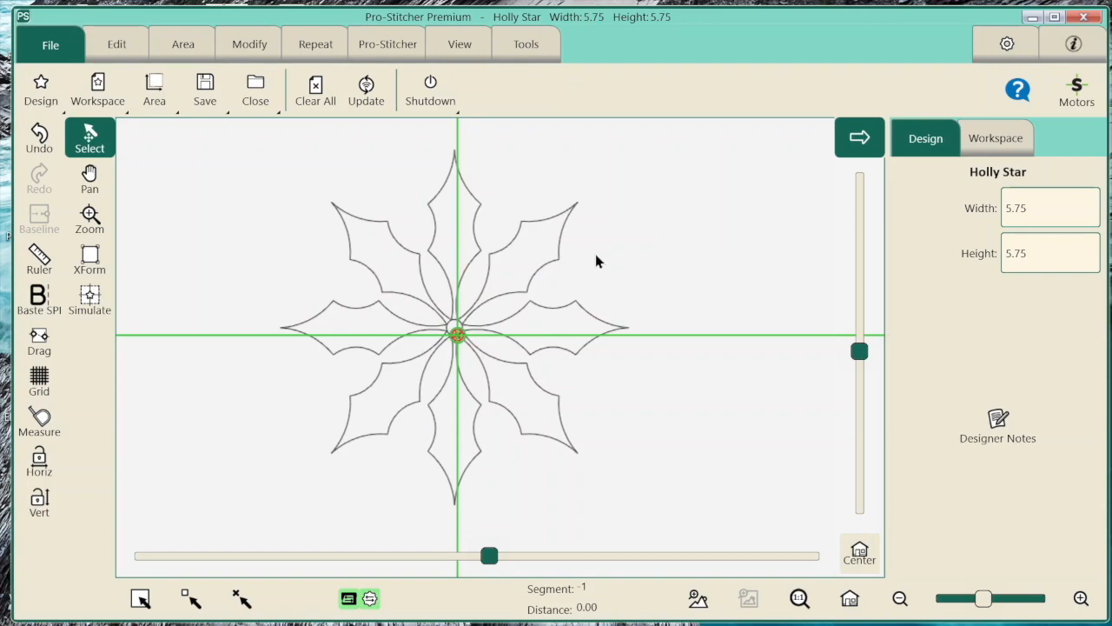
Look for the saved my star file in C:\Designs\playing in PS and close the file browser without opening anything
left_click(41, 86)
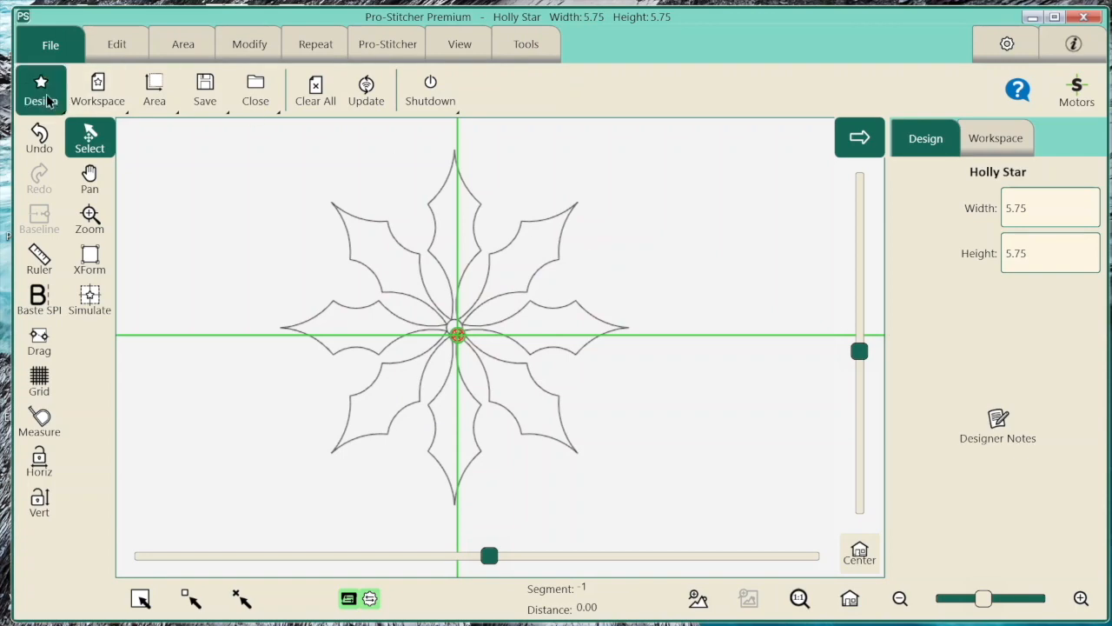
left_click(59, 144)
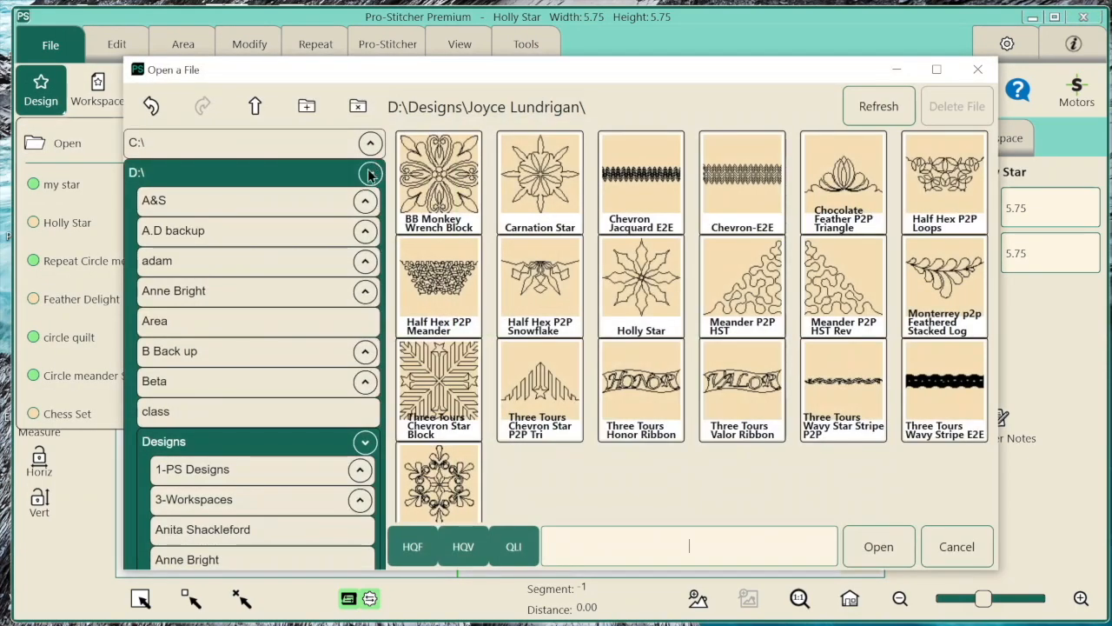
left_click(372, 177)
left_click(370, 142)
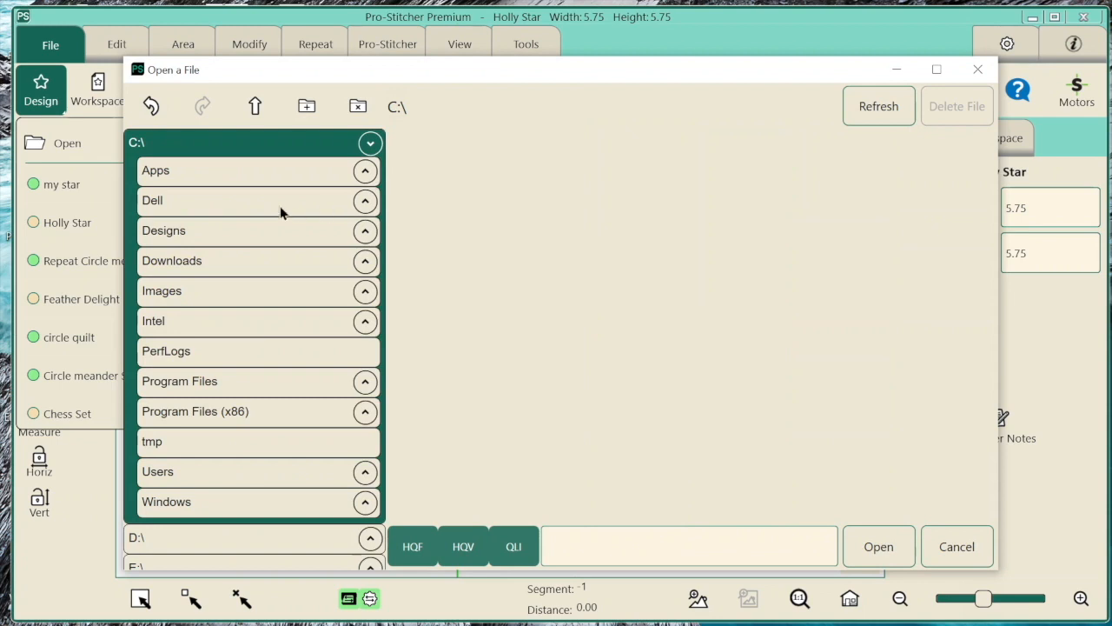
left_click(366, 231)
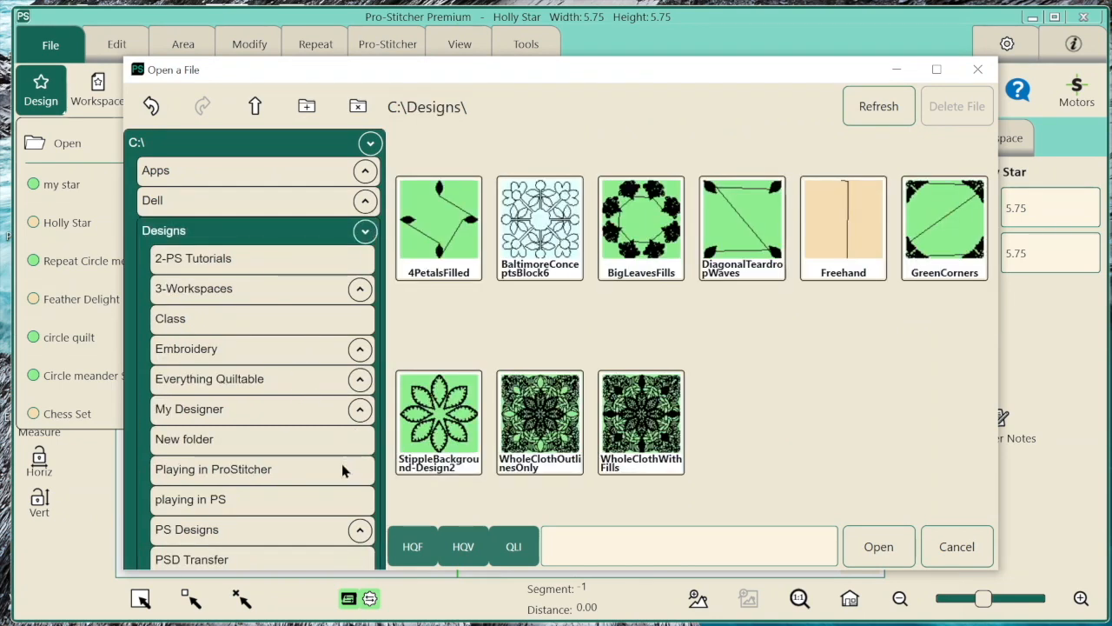
left_click(336, 502)
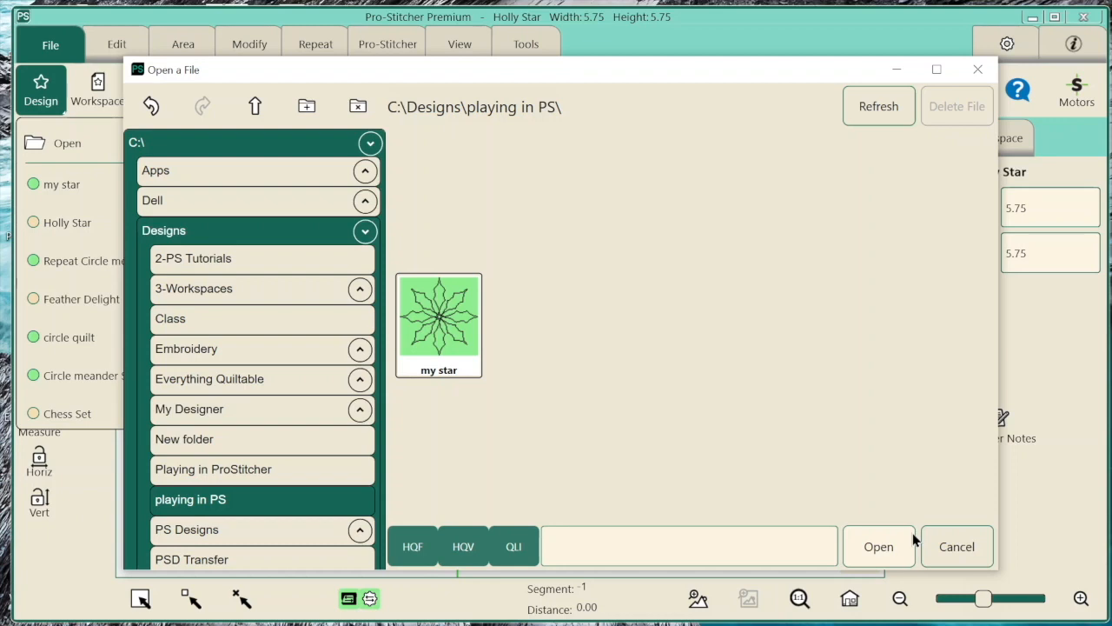
left_click(953, 557)
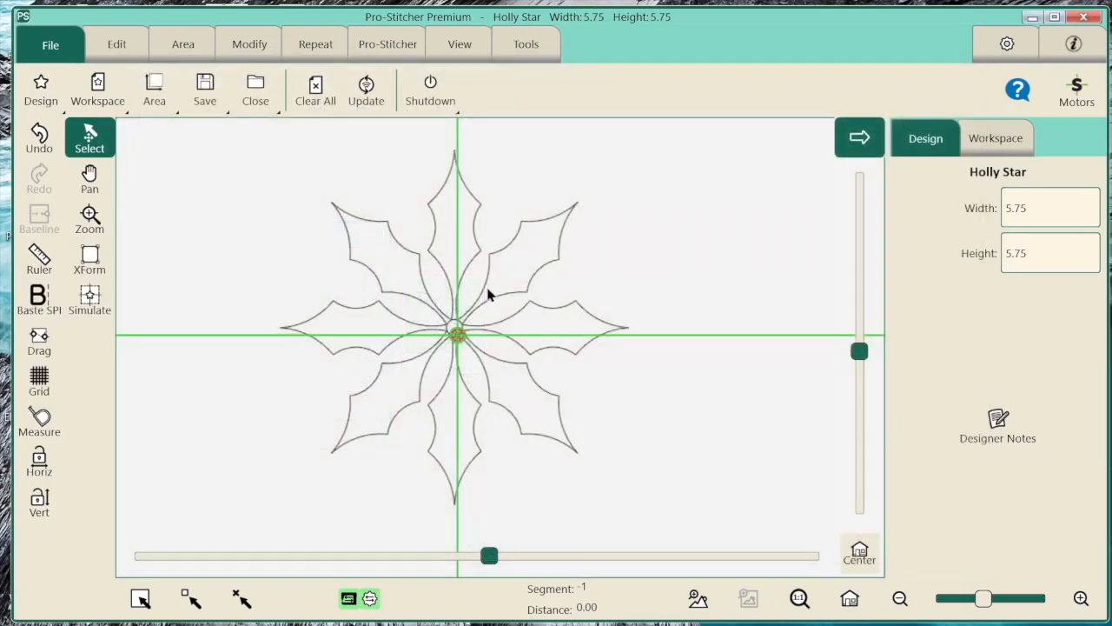
Duplicate the Holly Star three times: once in place, once to its lower left and once to its upper left, at simulated machine positions
left_click(127, 49)
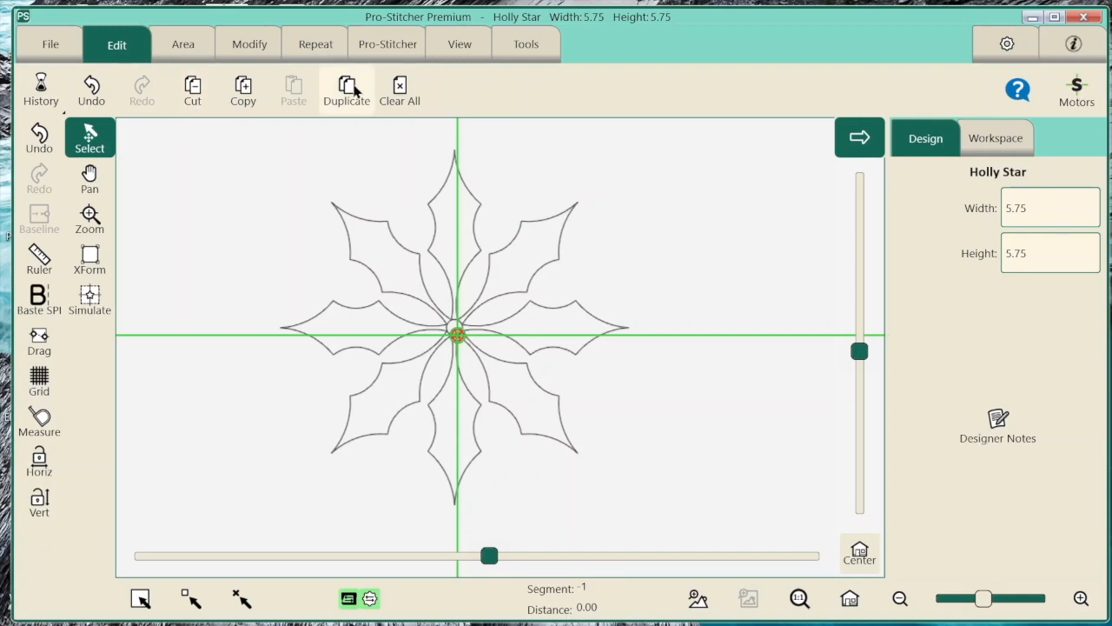
left_click(347, 90)
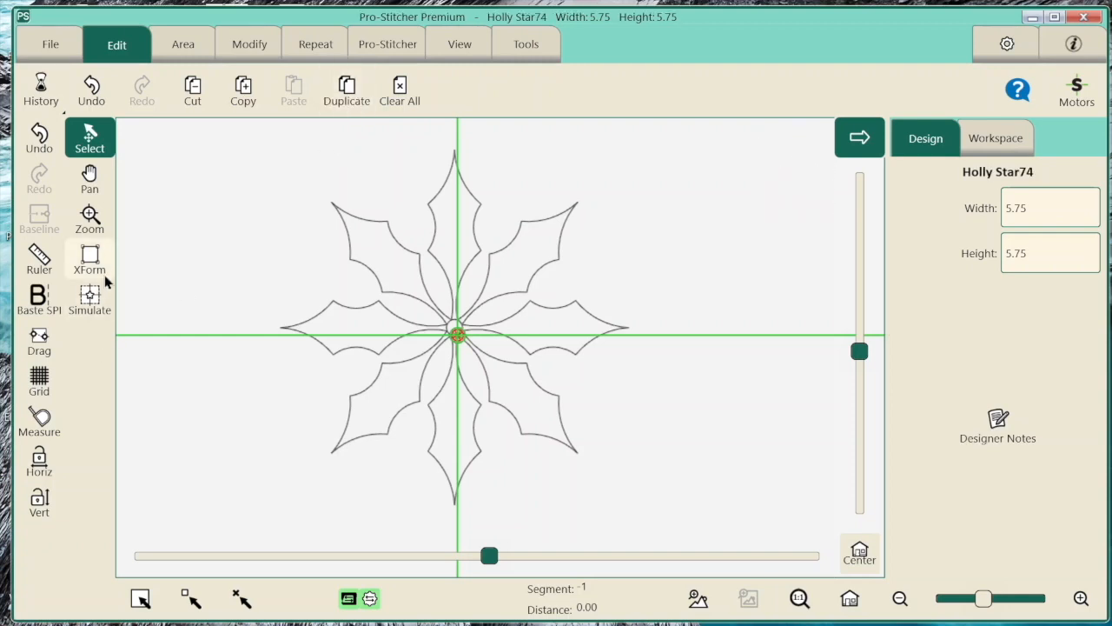
left_click(89, 297)
left_click_drag(695, 271, 789, 269)
scroll(789, 269, "down", 3)
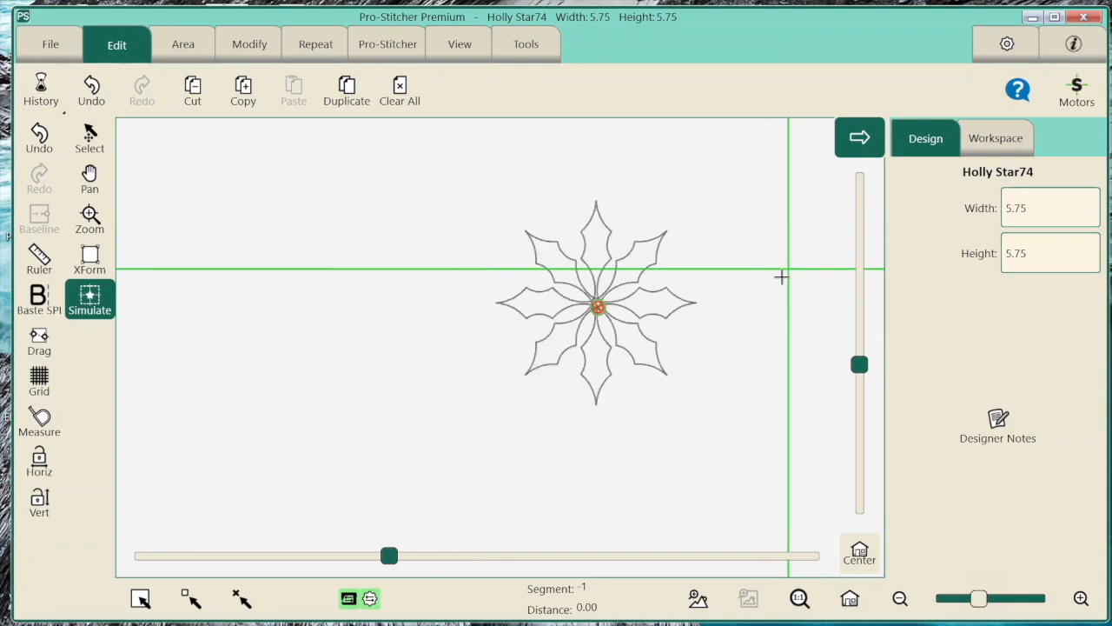
left_click_drag(349, 320, 280, 369)
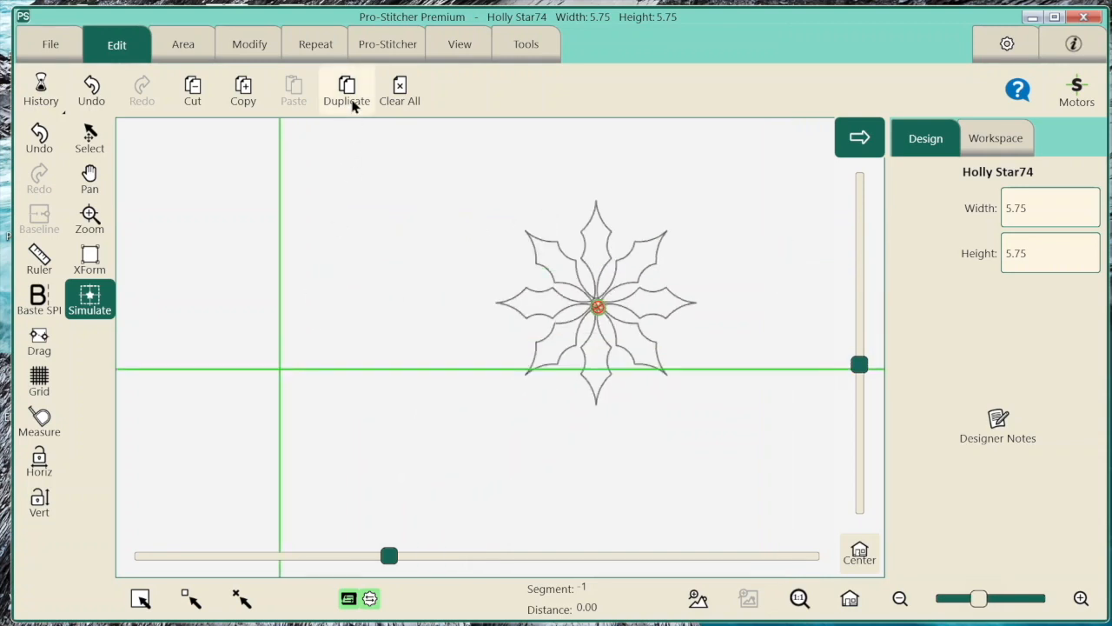
left_click(351, 95)
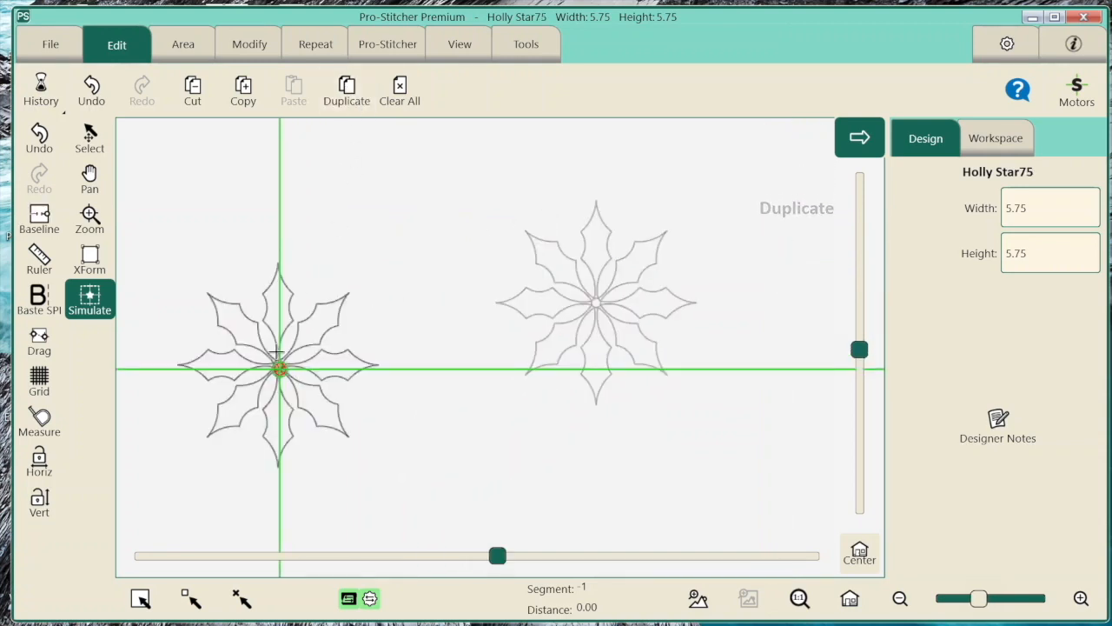
left_click_drag(289, 364, 387, 175)
left_click(347, 89)
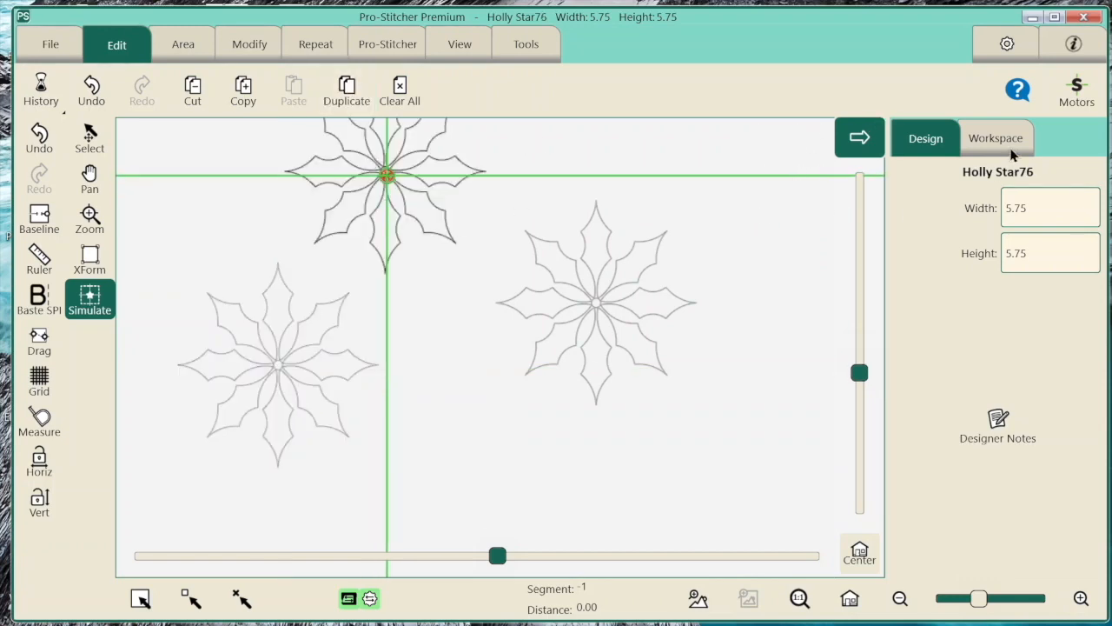
Examine which star on the canvas belongs to each Holly Star entry in the workspace list
left_click(997, 141)
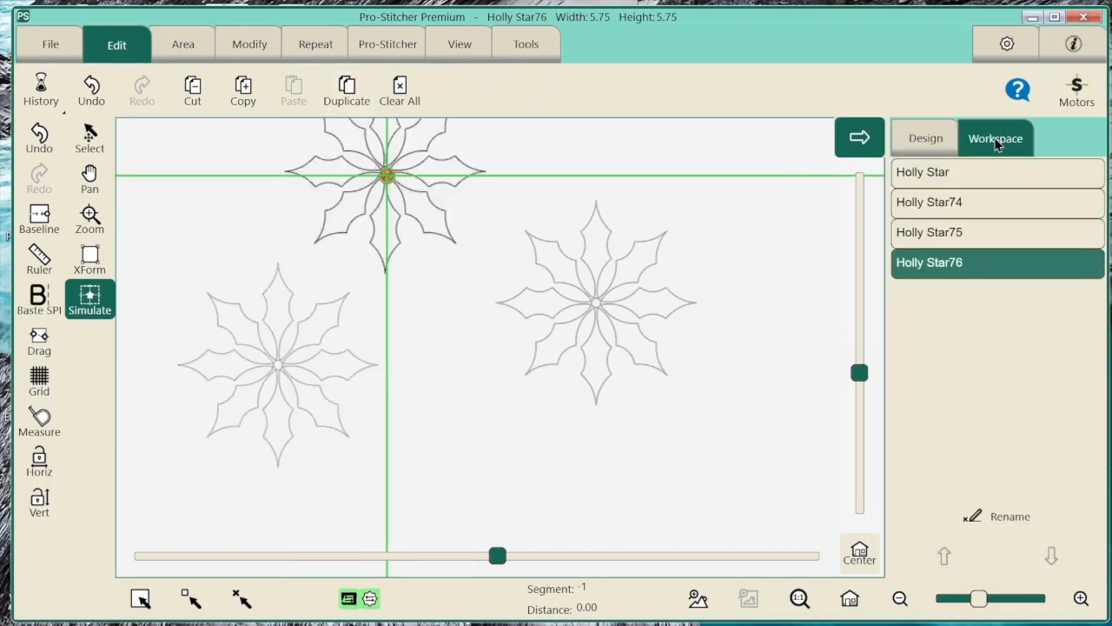
left_click(951, 181)
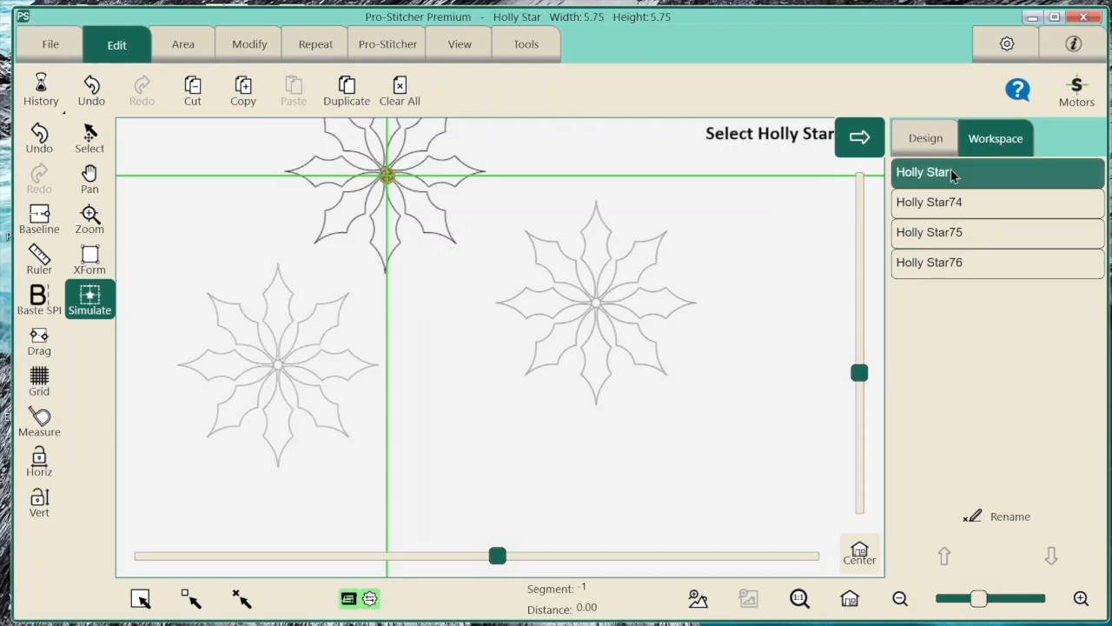
left_click(967, 214)
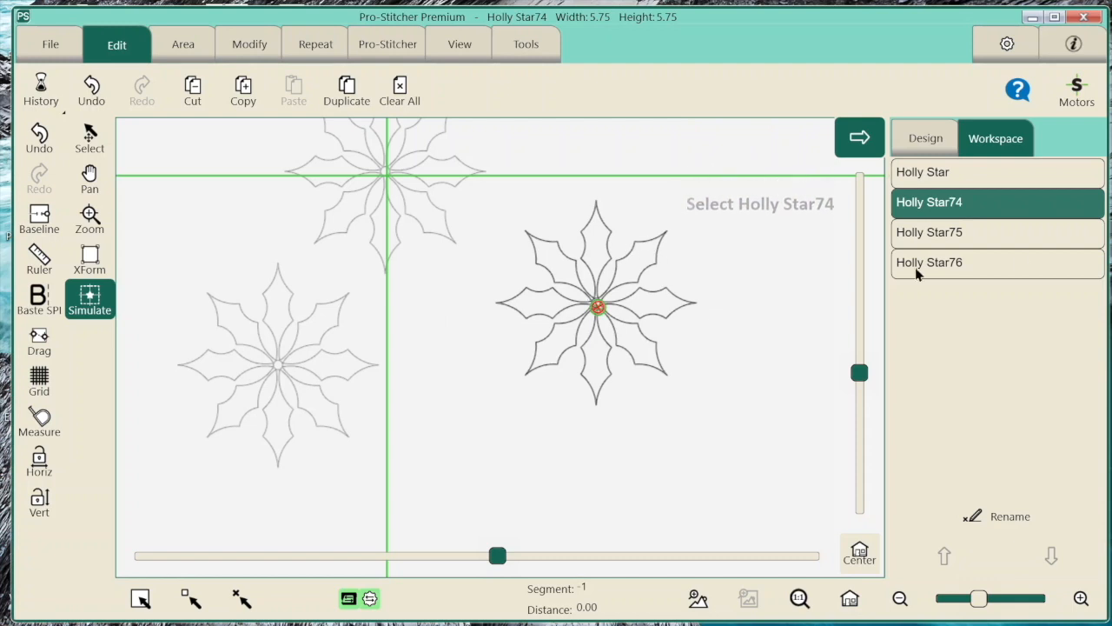
left_click(923, 173)
left_click(949, 234)
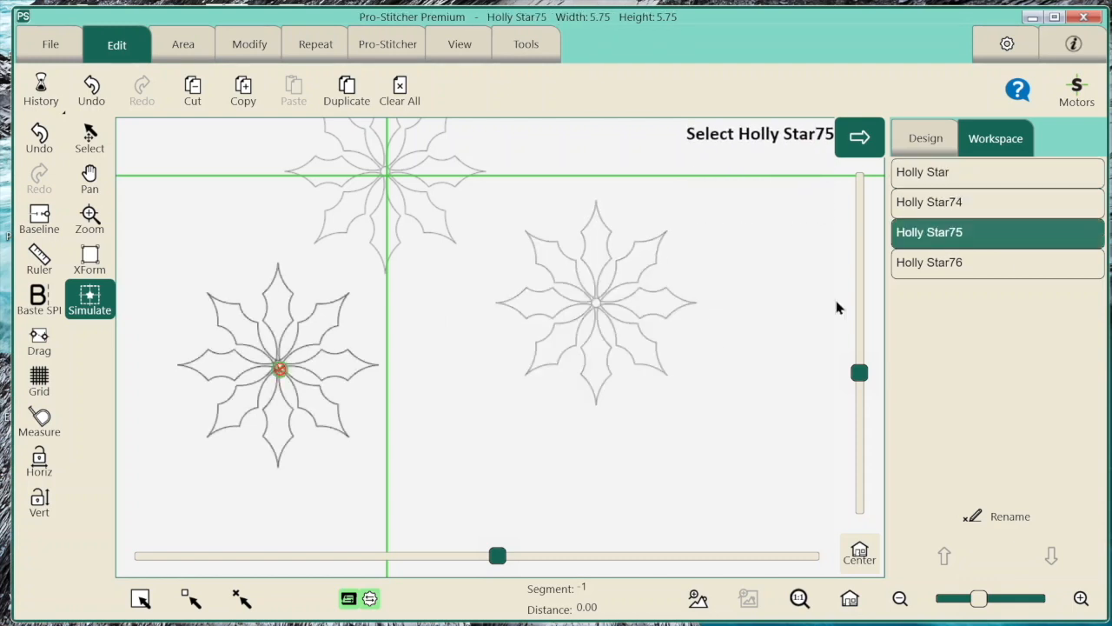
left_click(960, 201)
left_click(959, 171)
left_click(958, 206)
left_click(961, 173)
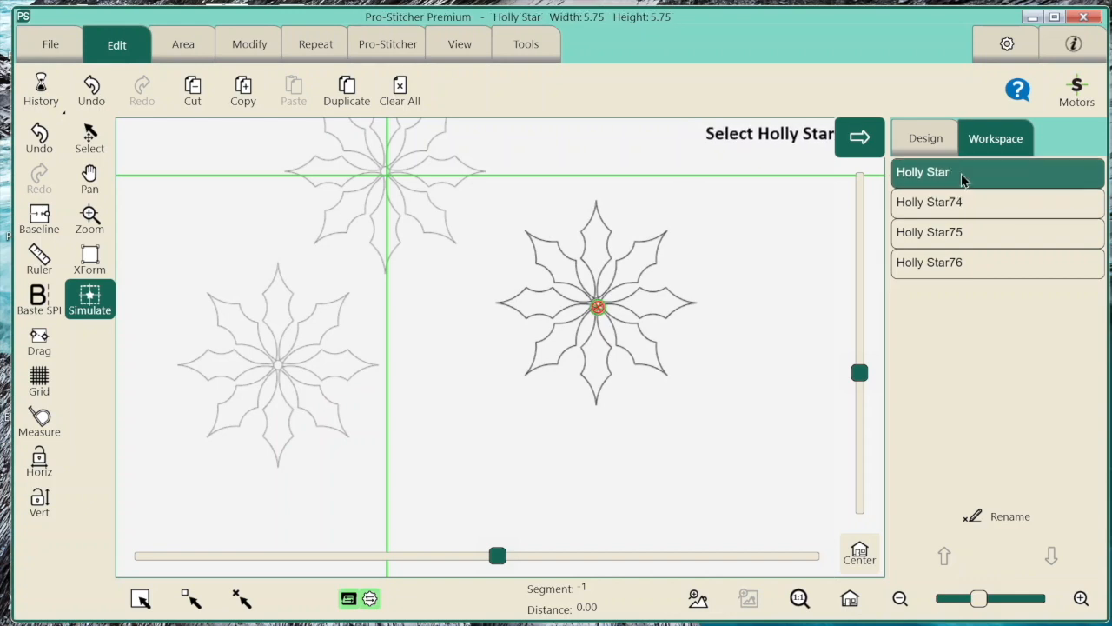
Select Holly Star74 in the workspace and close only that design
left_click(973, 200)
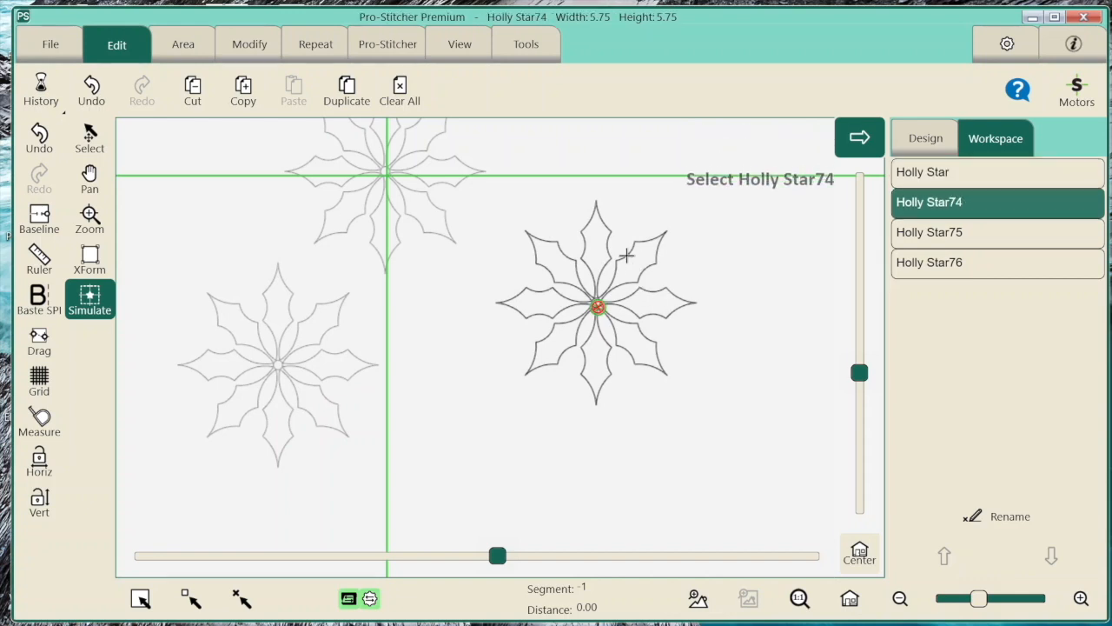
left_click(50, 43)
left_click(257, 90)
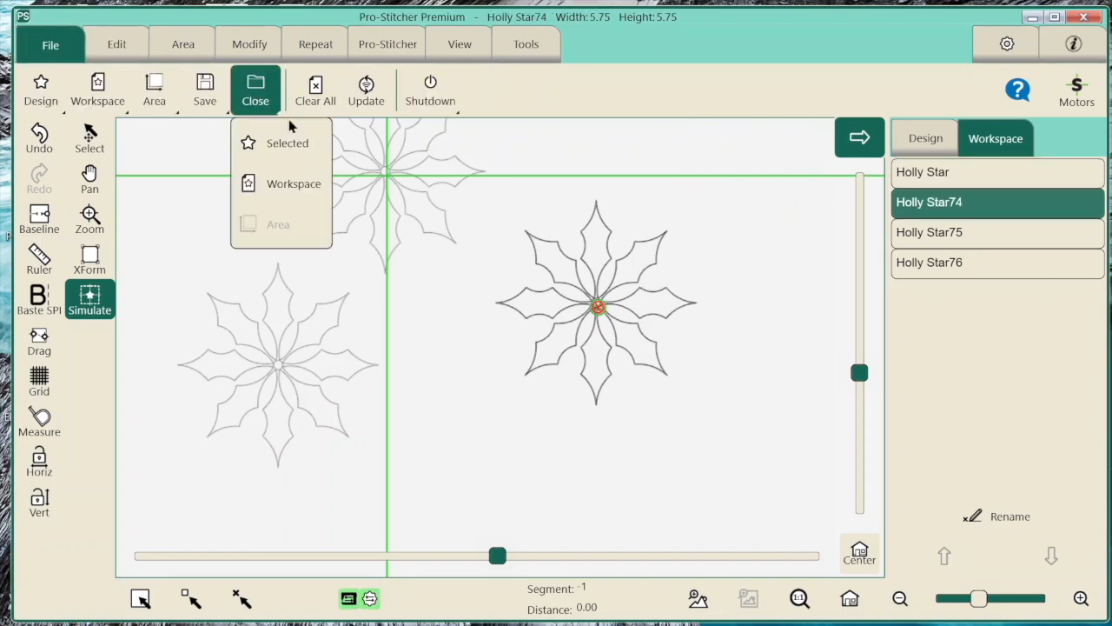
left_click(287, 141)
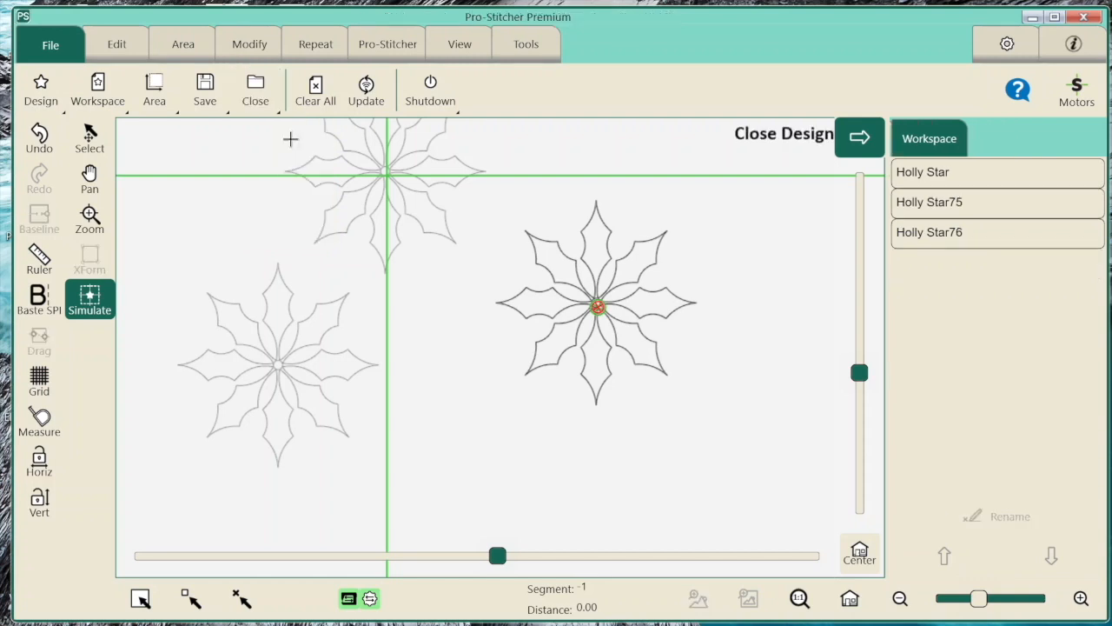
Select the upper star with the Select tool, and undo both that selection and the closing of Holly Star74
left_click(98, 133)
left_click(139, 46)
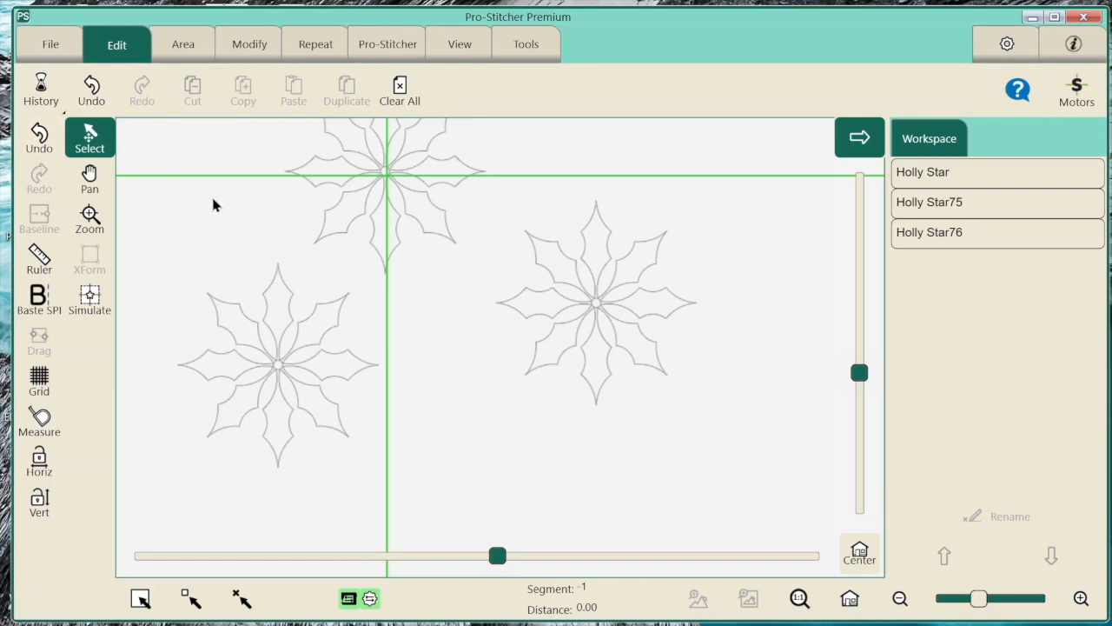
left_click(379, 183)
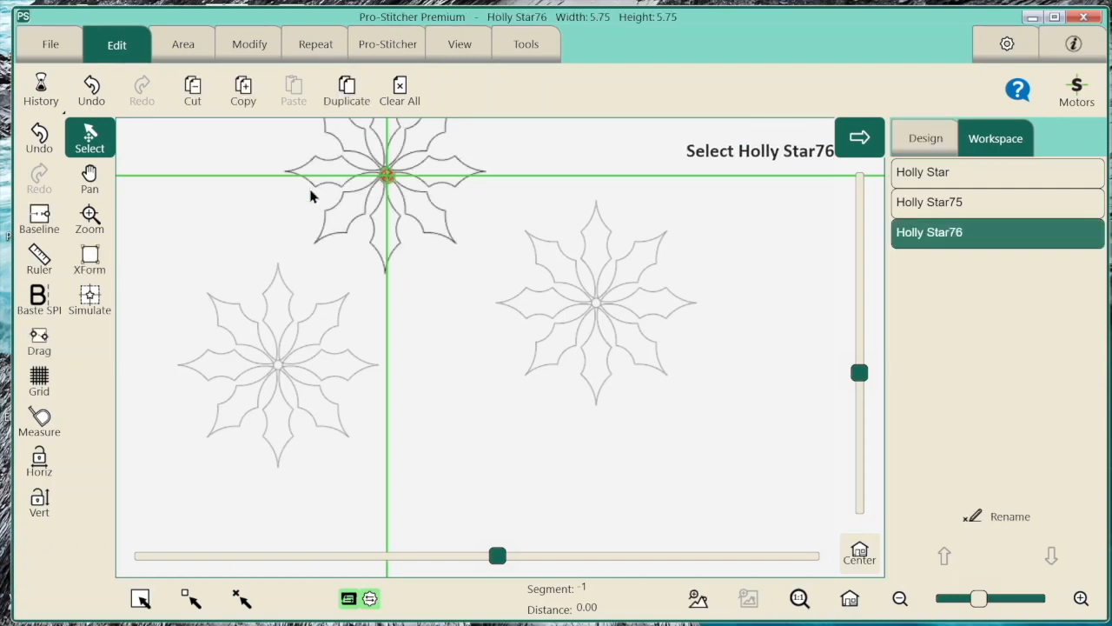
left_click(39, 135)
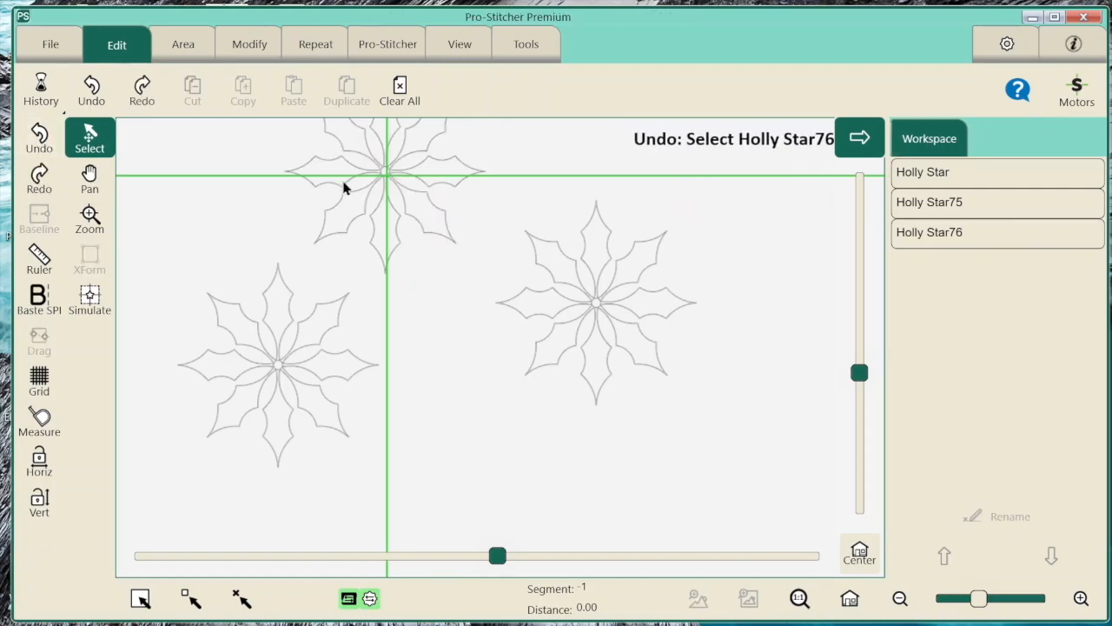
left_click(39, 135)
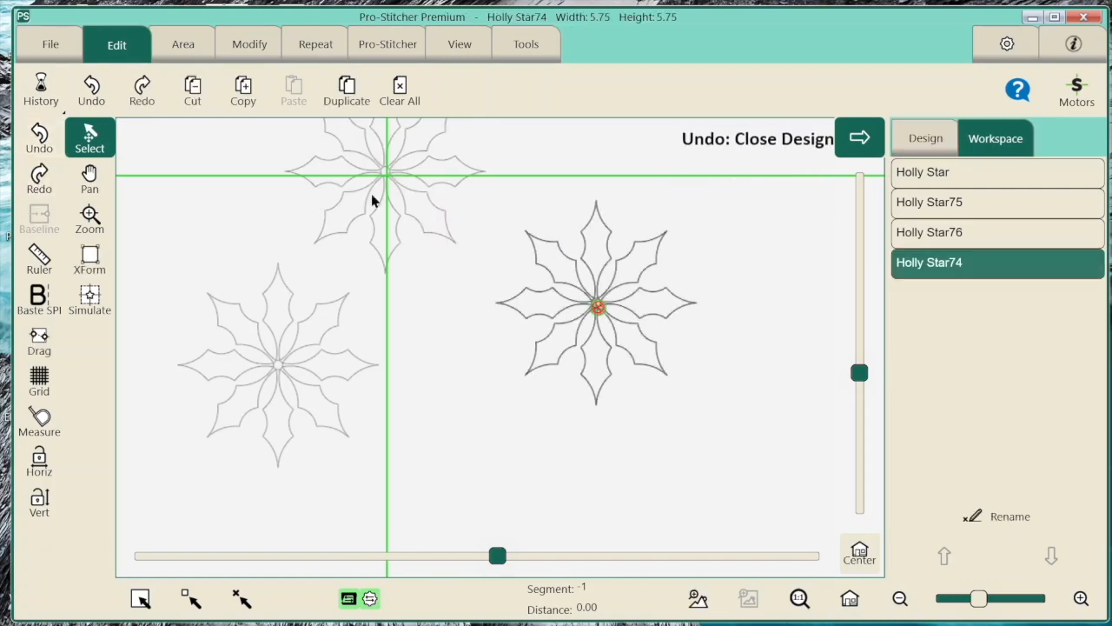
Move the restored Holly Star74 off the original star to the empty space below the other stars
left_click_drag(624, 299, 523, 461)
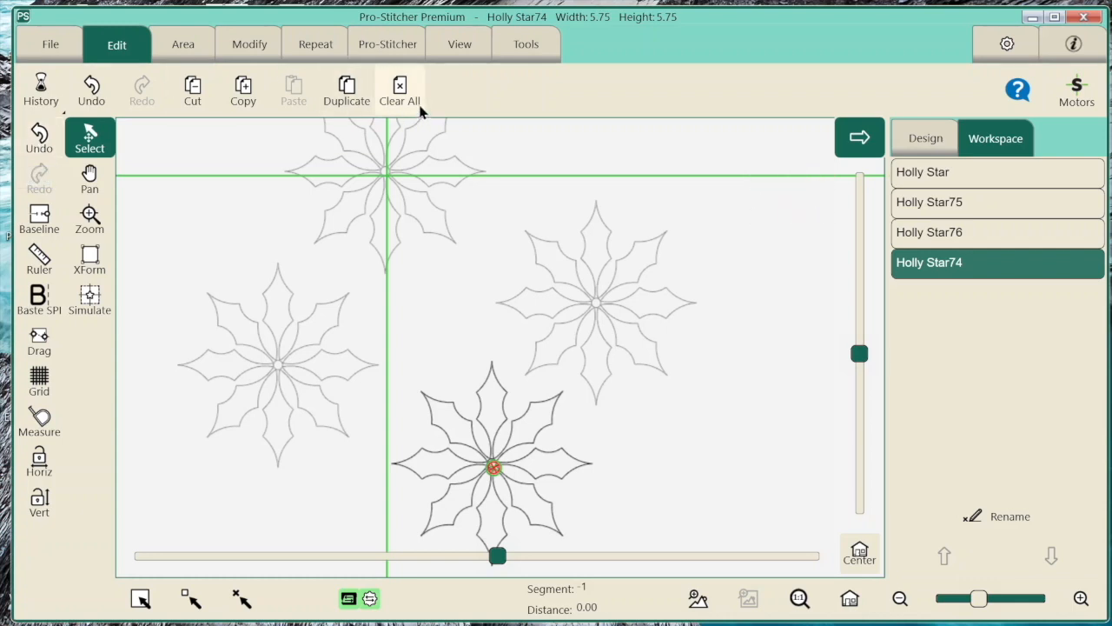
left_click(68, 49)
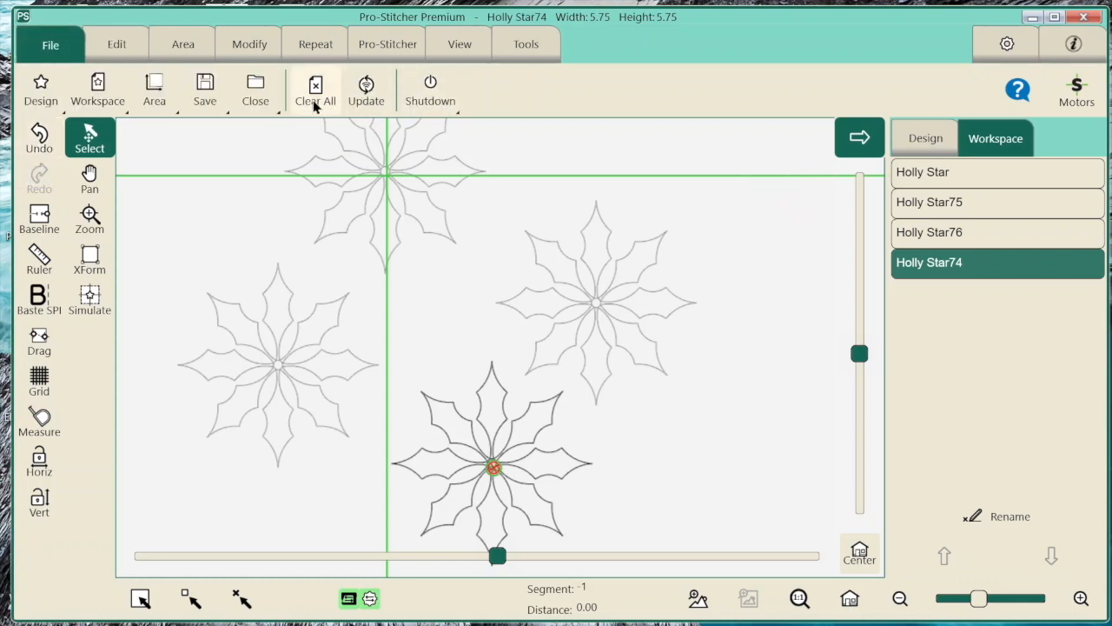
Open the edit history and examine the list of recorded actions
left_click(118, 46)
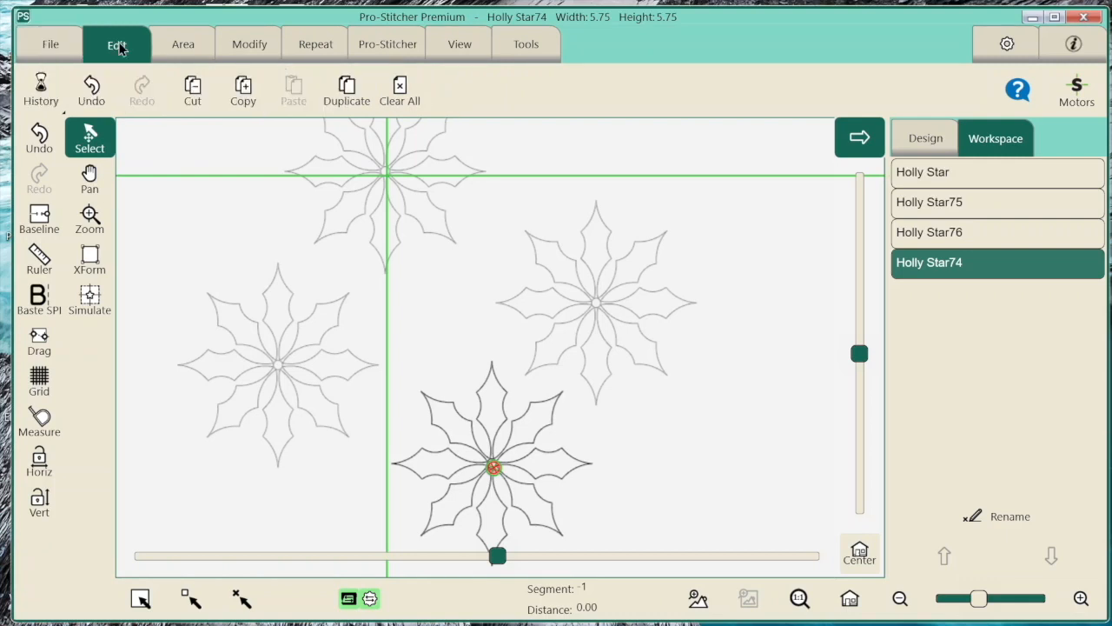
left_click(43, 97)
left_click_drag(143, 223, 182, 194)
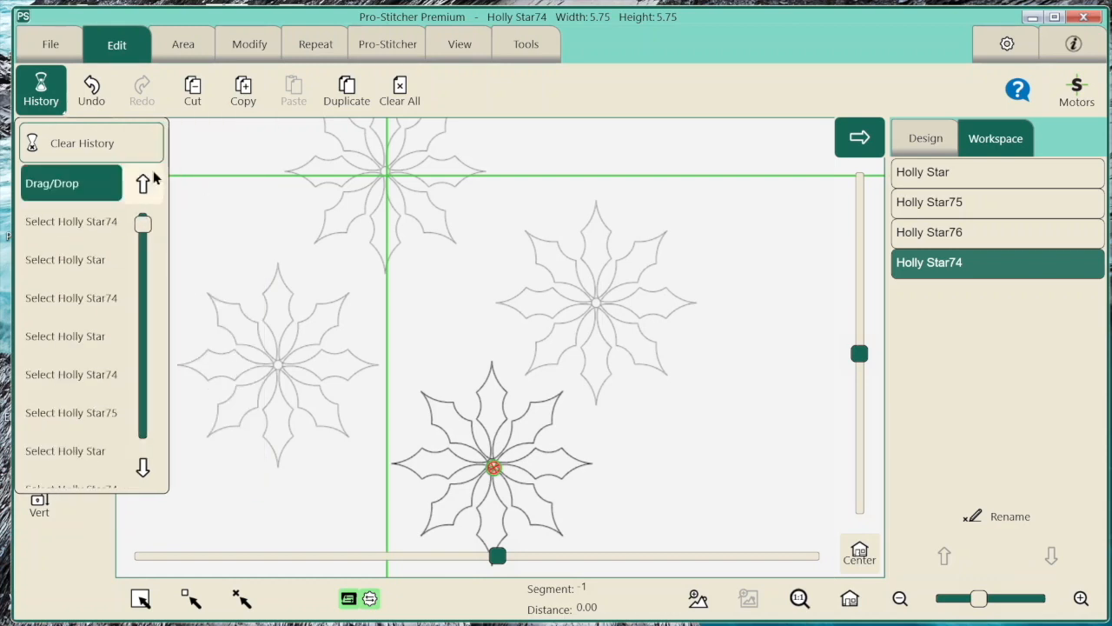
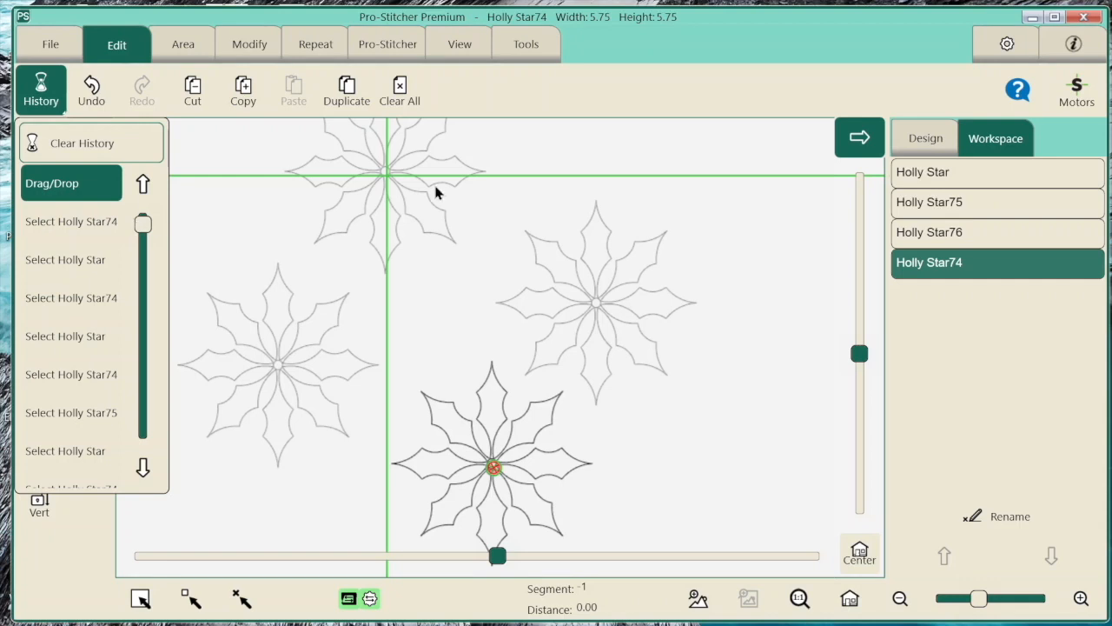
left_click(63, 142)
left_click(534, 333)
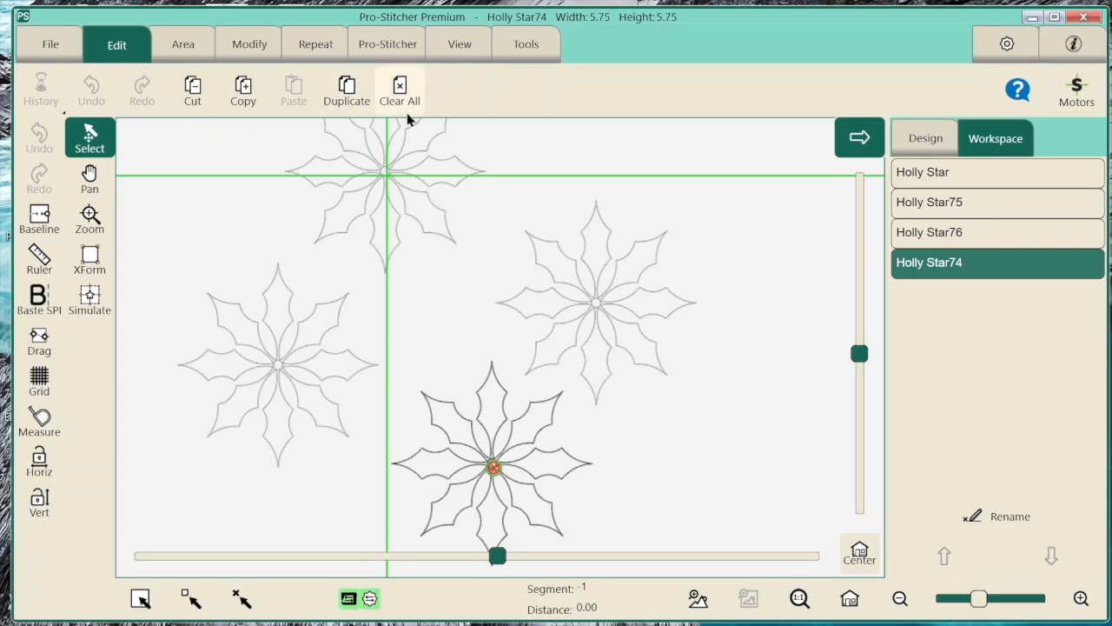
left_click(513, 154)
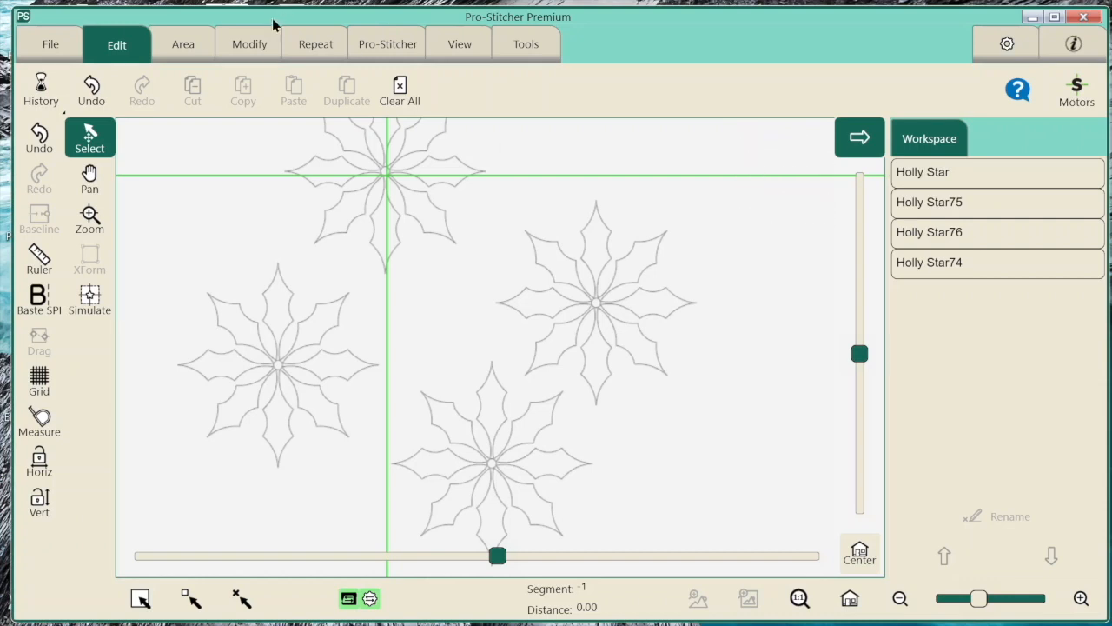
Browse for saved area files in the Quiltable and Wide Rule subfolders of Everything Quiltable
left_click(252, 44)
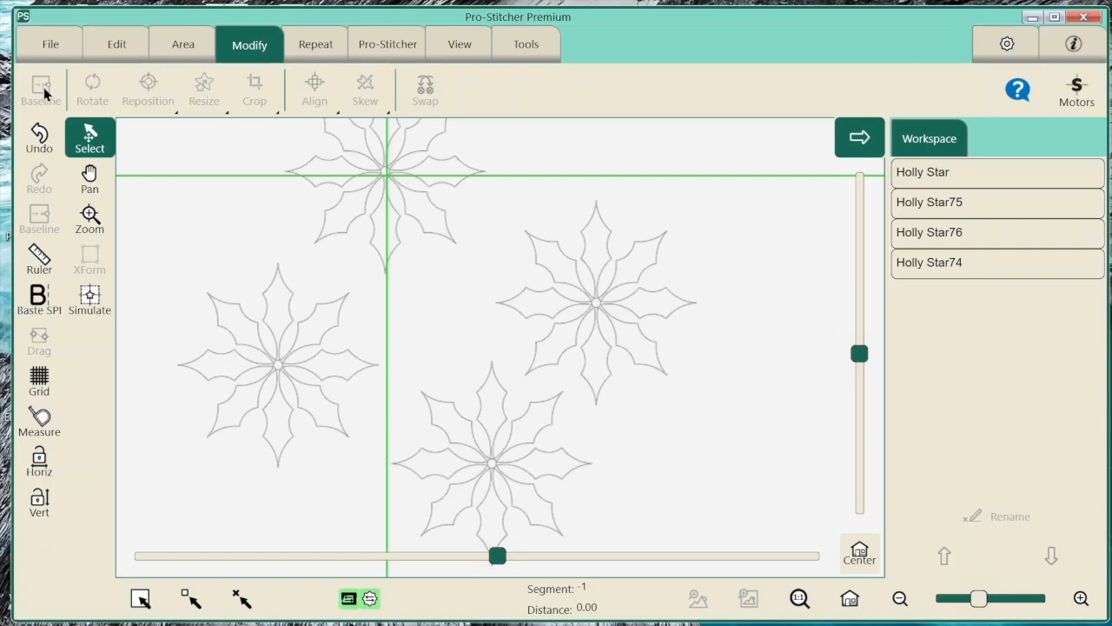
left_click(185, 44)
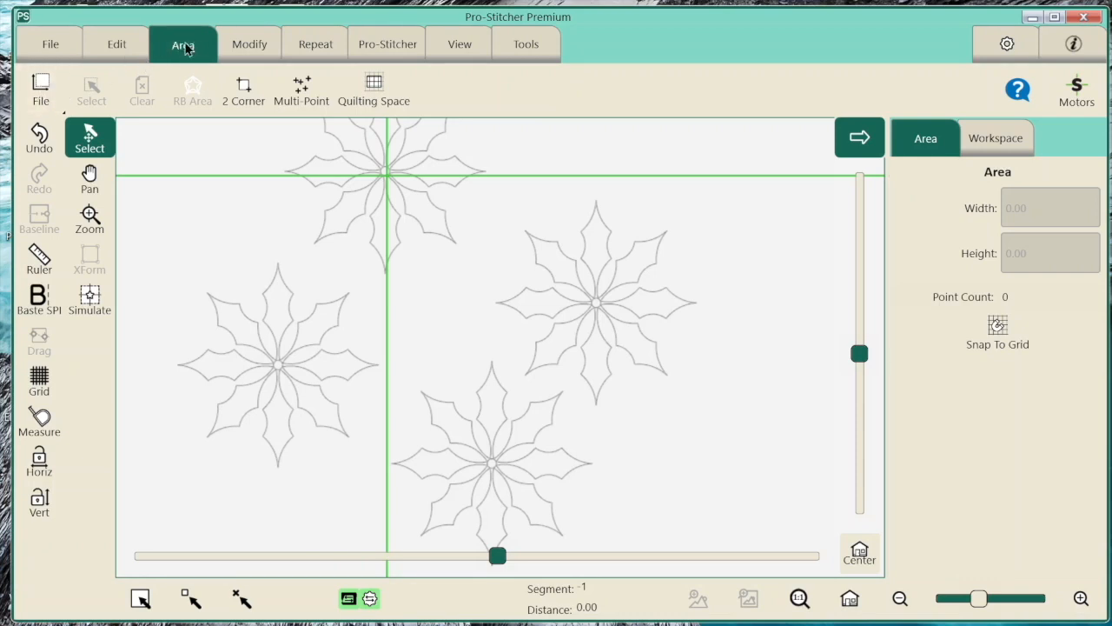
left_click(45, 91)
left_click(29, 150)
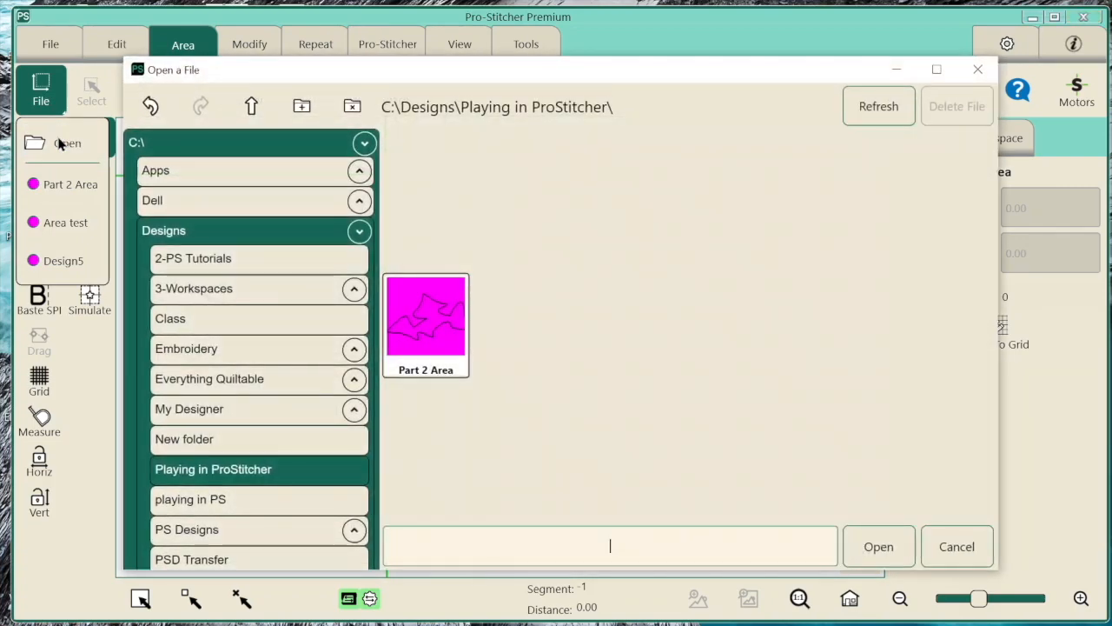
left_click(318, 383)
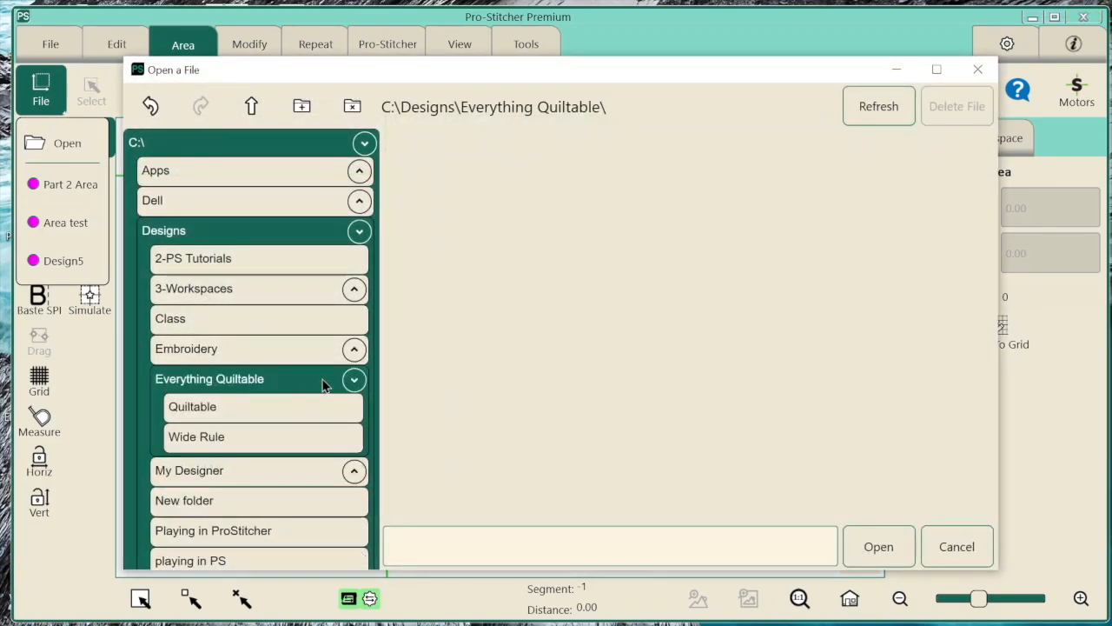
left_click(300, 403)
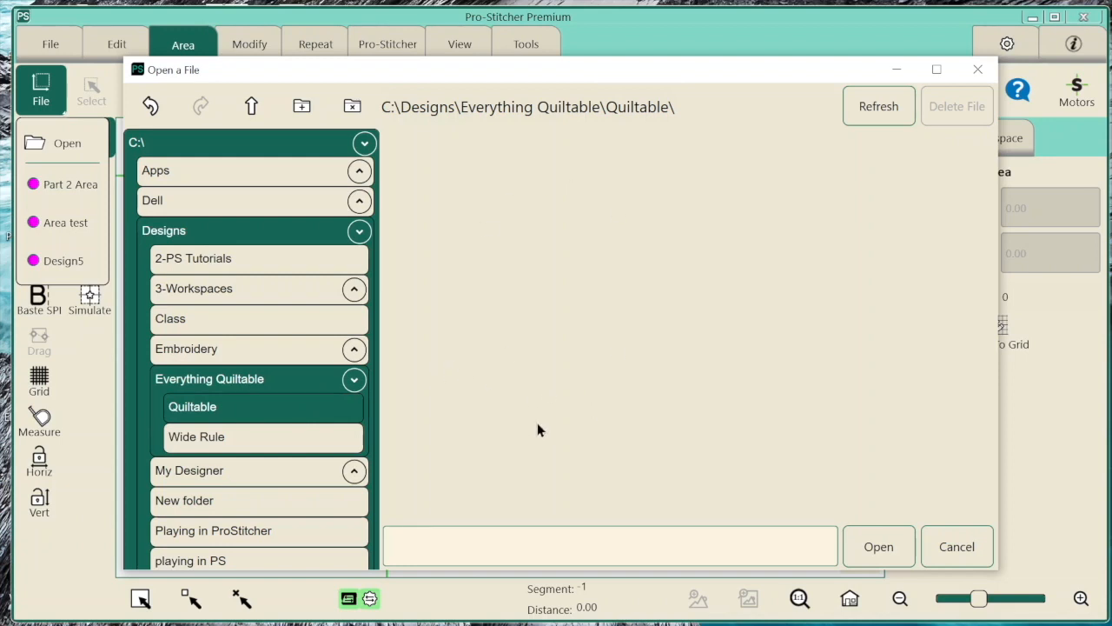
left_click(285, 439)
scroll(293, 436, "down", 1)
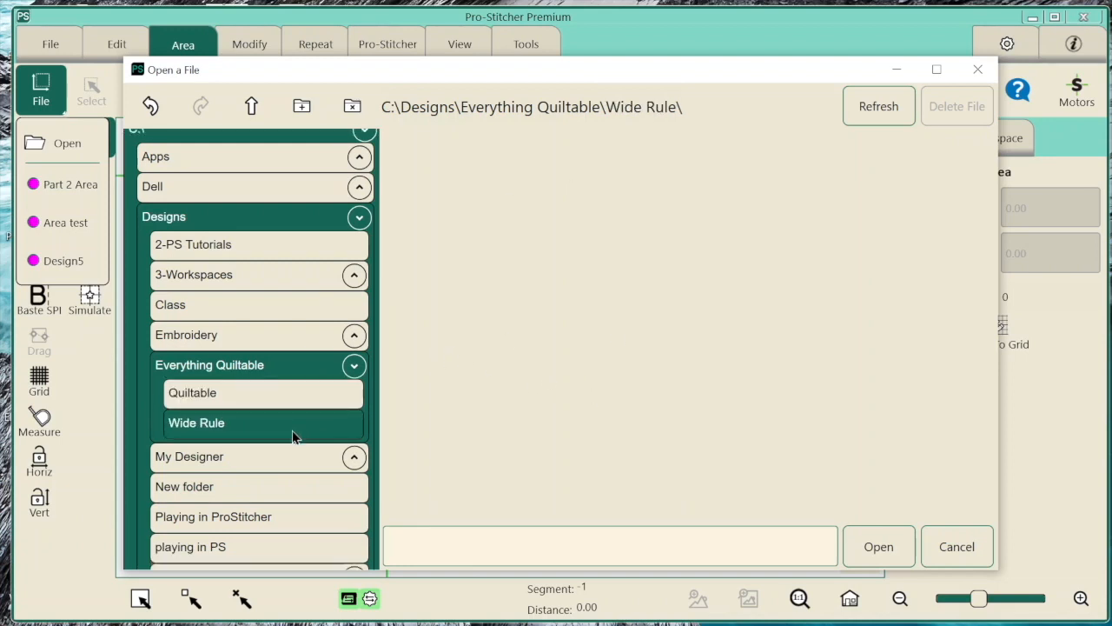
Look for area files in Playing in ProStitcher and in the Continuous Line, Corners and Triangles subfolders of PS Designs
left_click(273, 491)
scroll(273, 418, "down", 1)
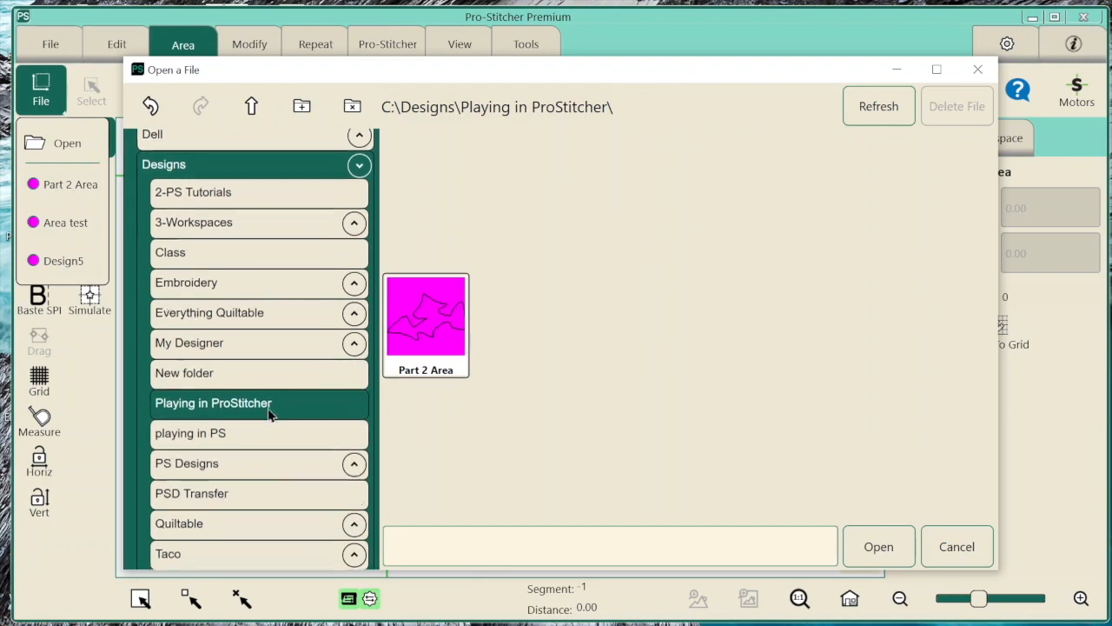
left_click(255, 472)
left_click(256, 489)
left_click(262, 517)
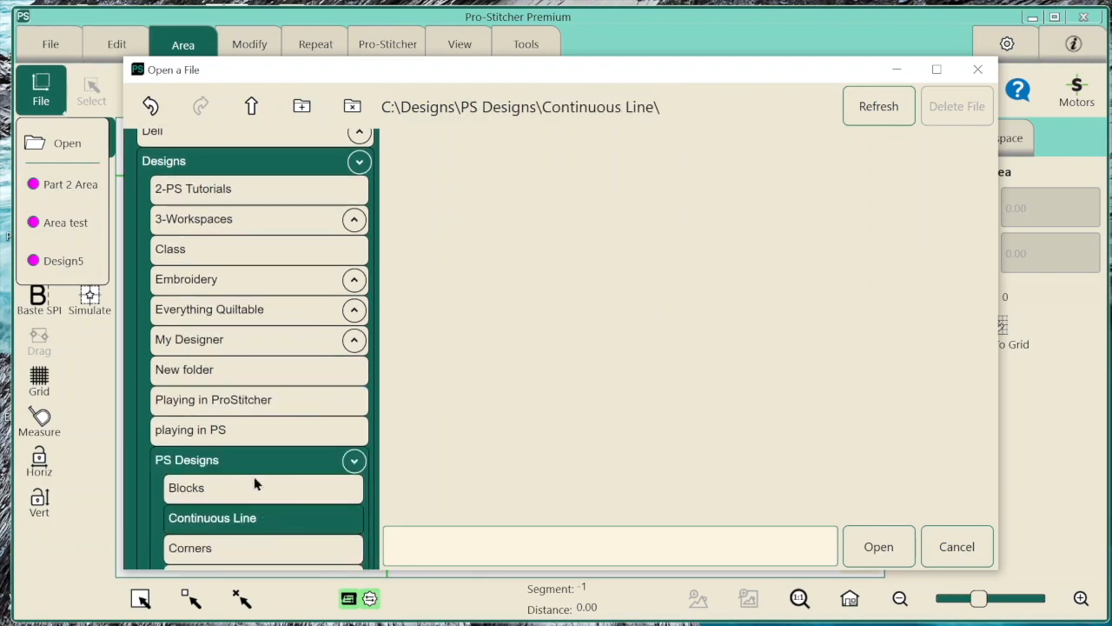
scroll(249, 365, "down", 3)
left_click(267, 419)
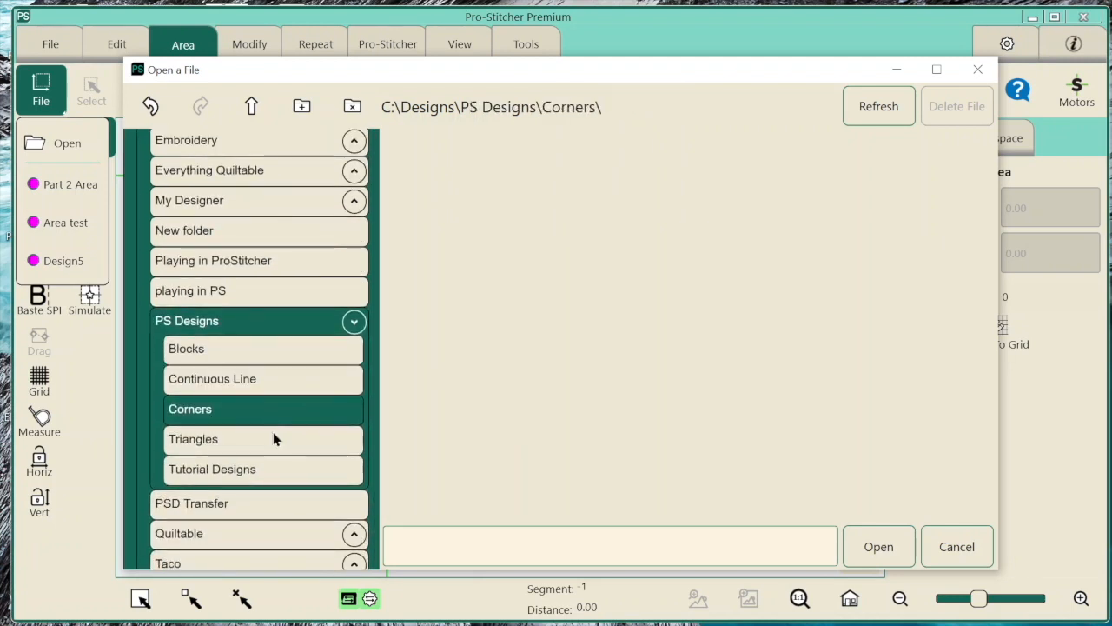
left_click(273, 435)
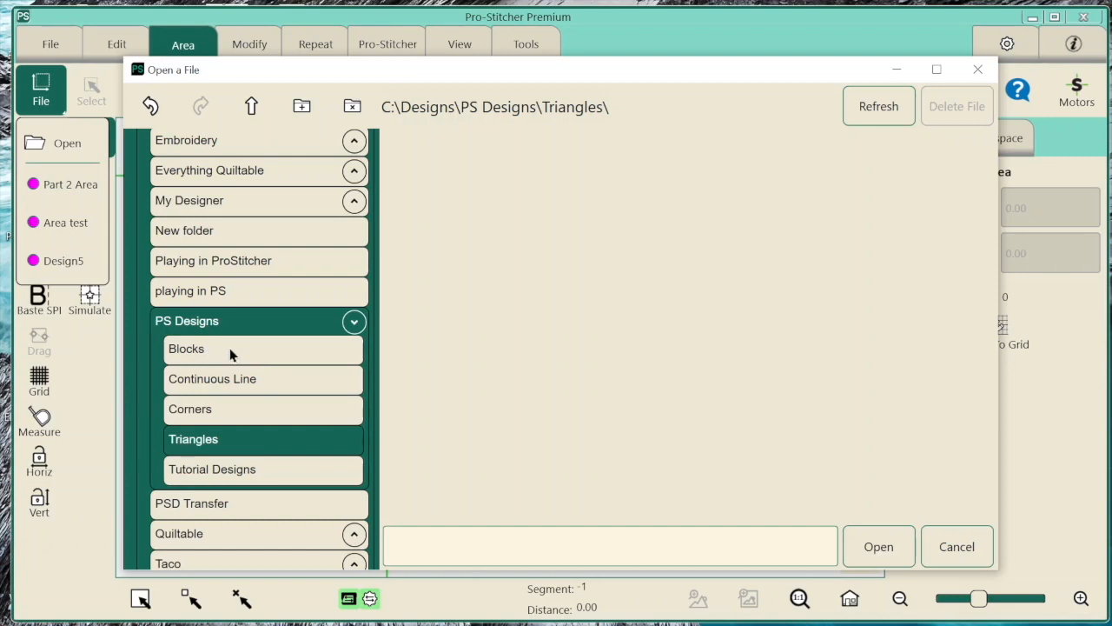
Return to the Playing in ProStitcher folder containing Part 2 Area, and leave the file browser without opening anything
scroll(228, 352, "up", 5)
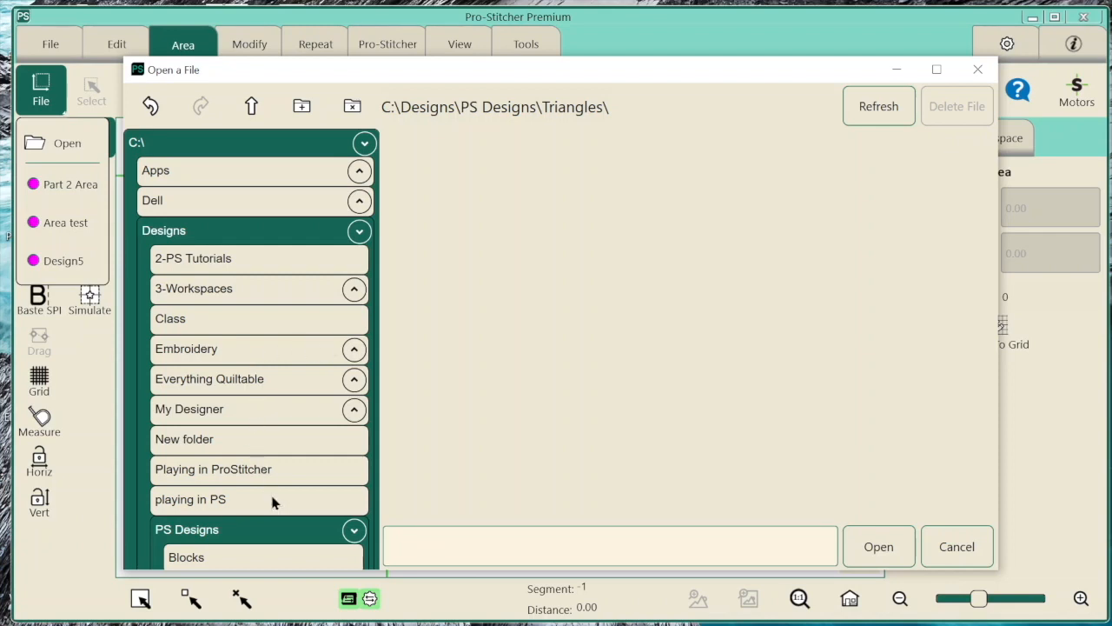
left_click(271, 470)
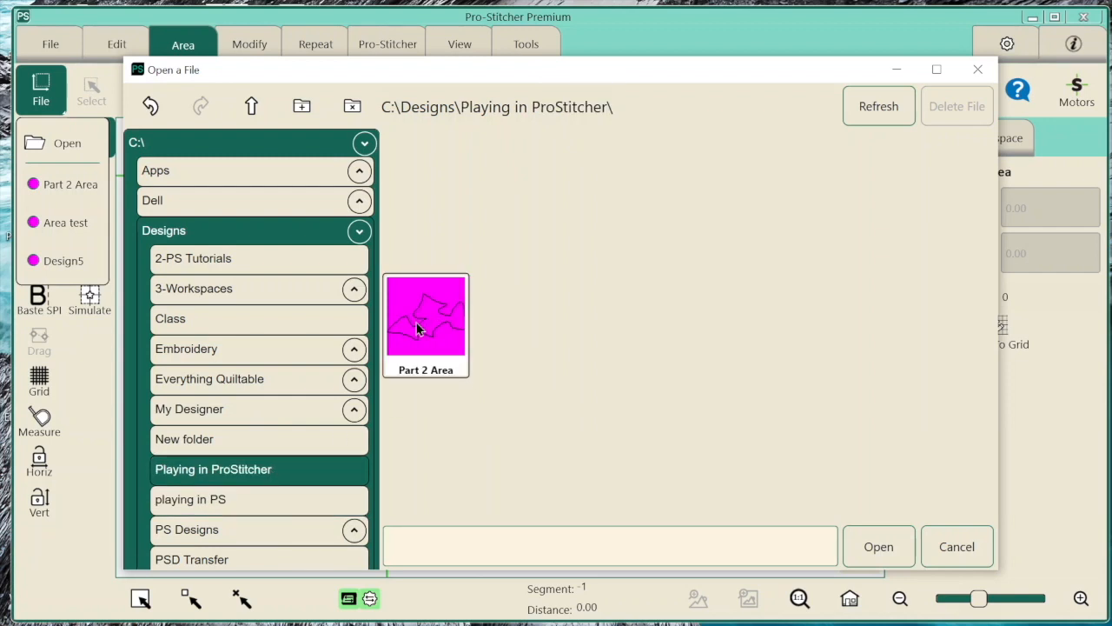
left_click(957, 547)
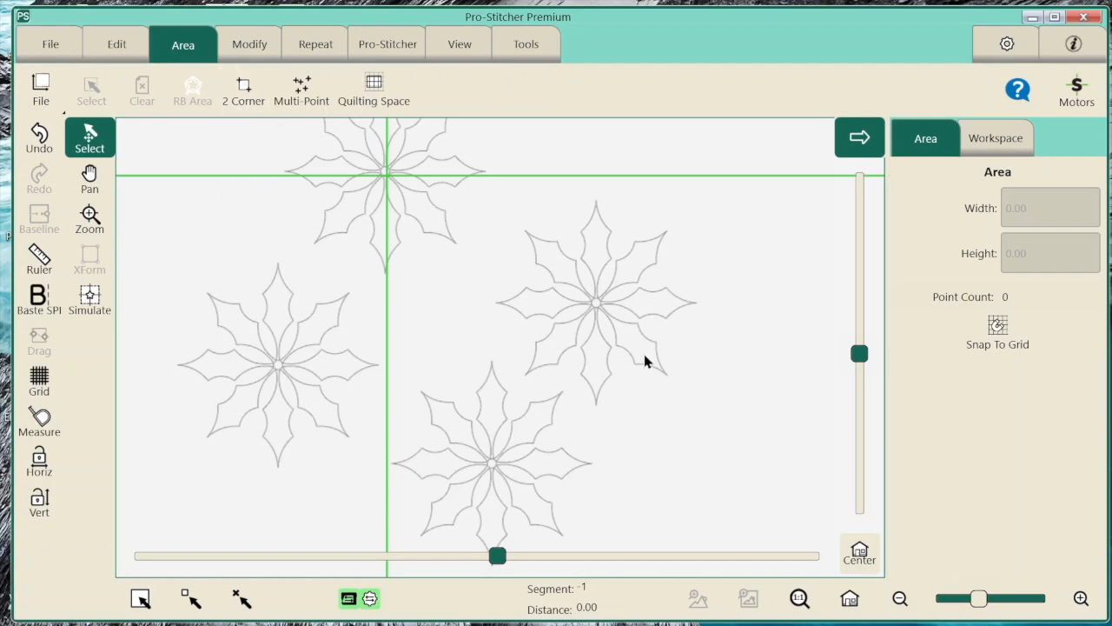
Using Simulate, create a 2 Corner area around the rightmost star, about 9.27 wide and 10.57 high
left_click(91, 298)
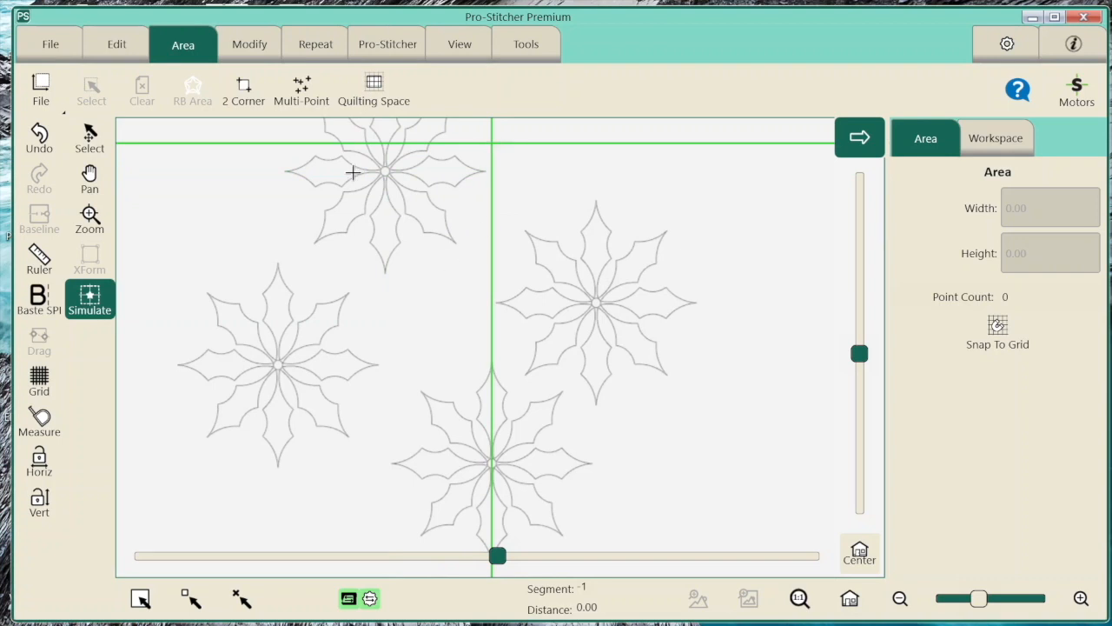
left_click(242, 90)
left_click(491, 142)
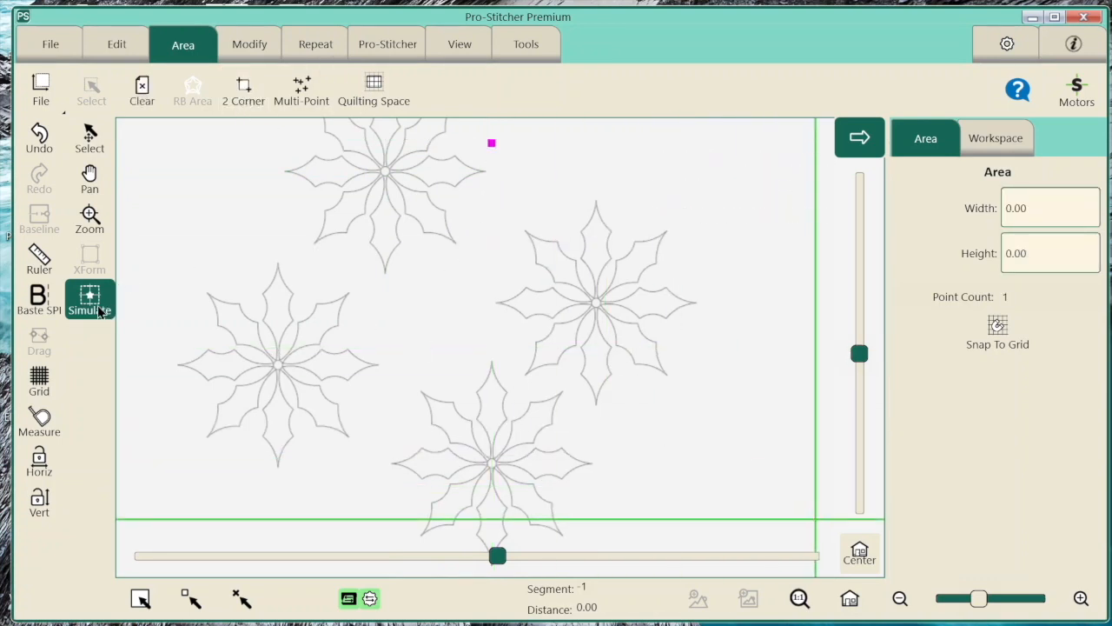
left_click(243, 89)
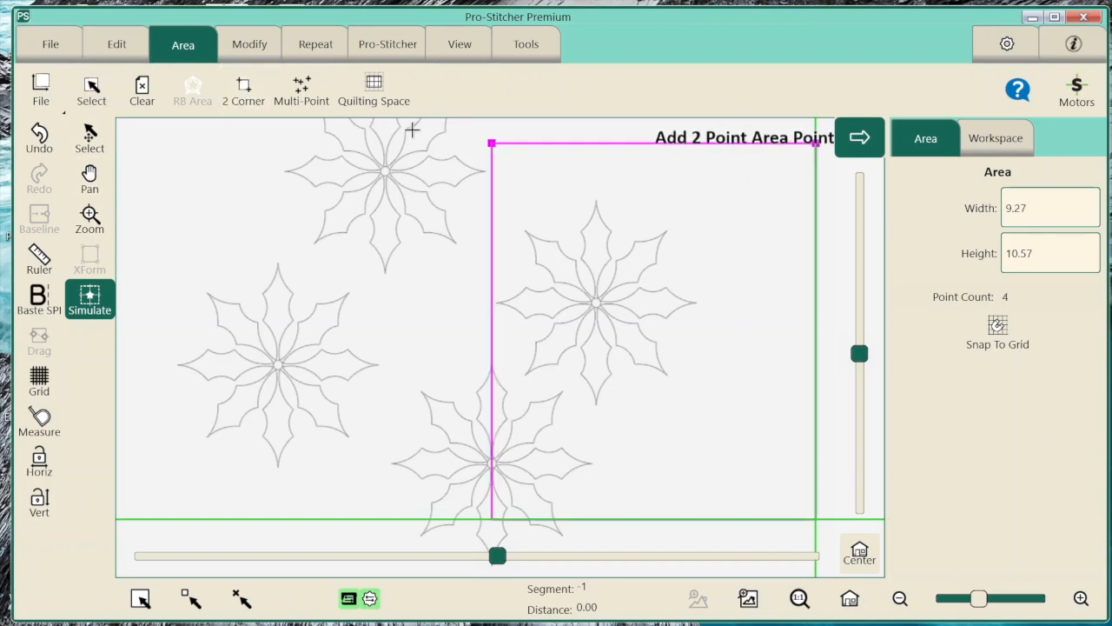
Set the rectangular area's width to 8 and its height to 9
left_click(1050, 204)
left_click(812, 360)
left_click(886, 363)
left_click(872, 266)
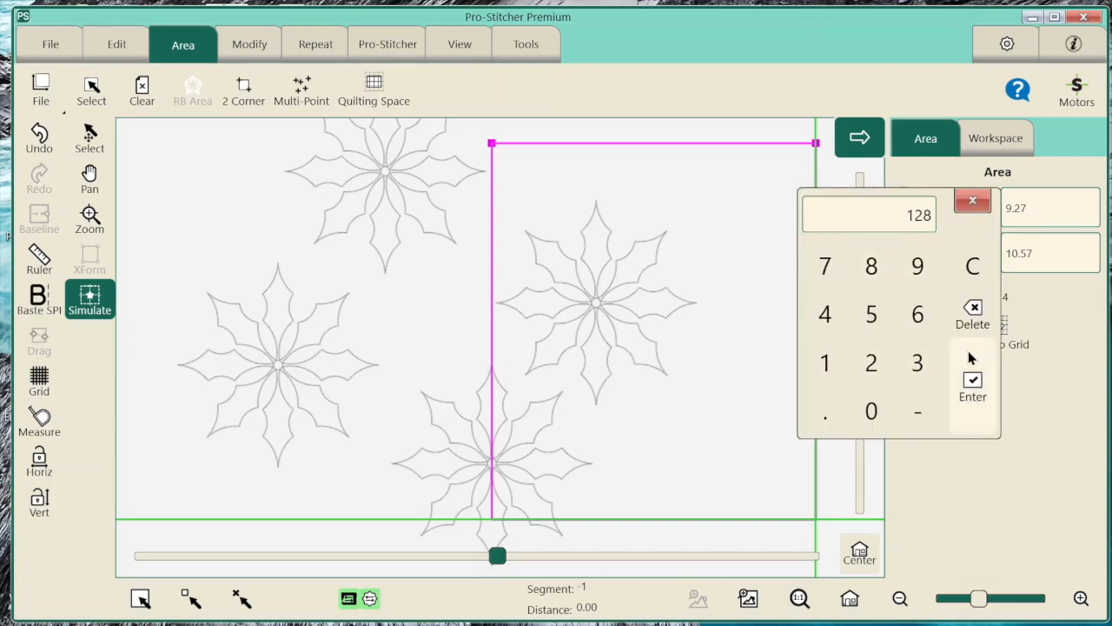
left_click(973, 312)
left_click(974, 312)
left_click(973, 313)
left_click(872, 266)
left_click(974, 383)
left_click(1056, 249)
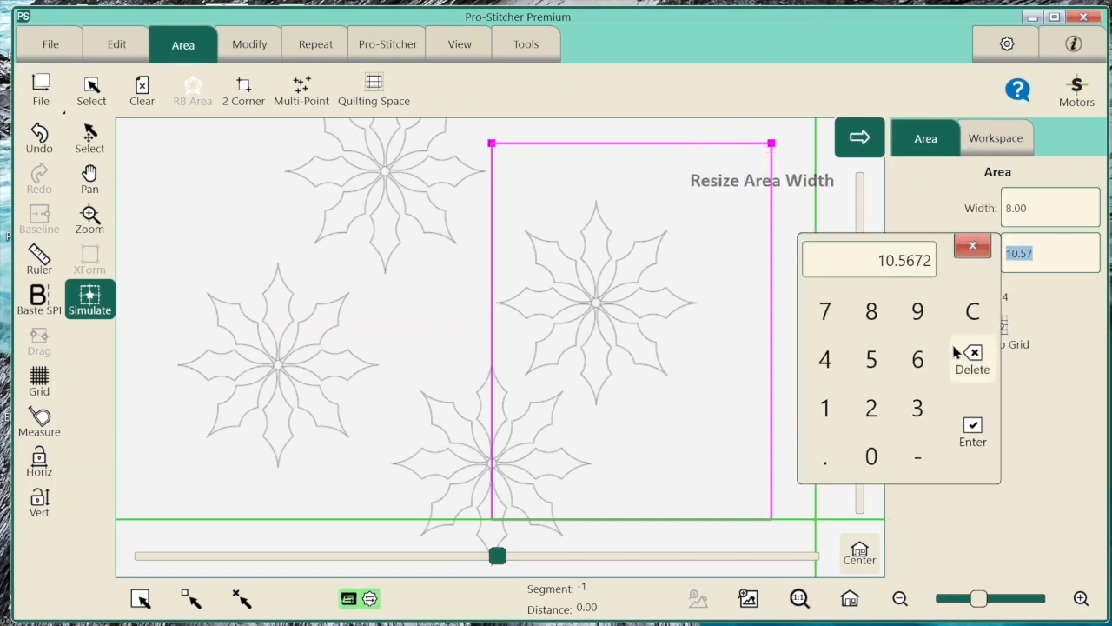
left_click(918, 311)
left_click(973, 428)
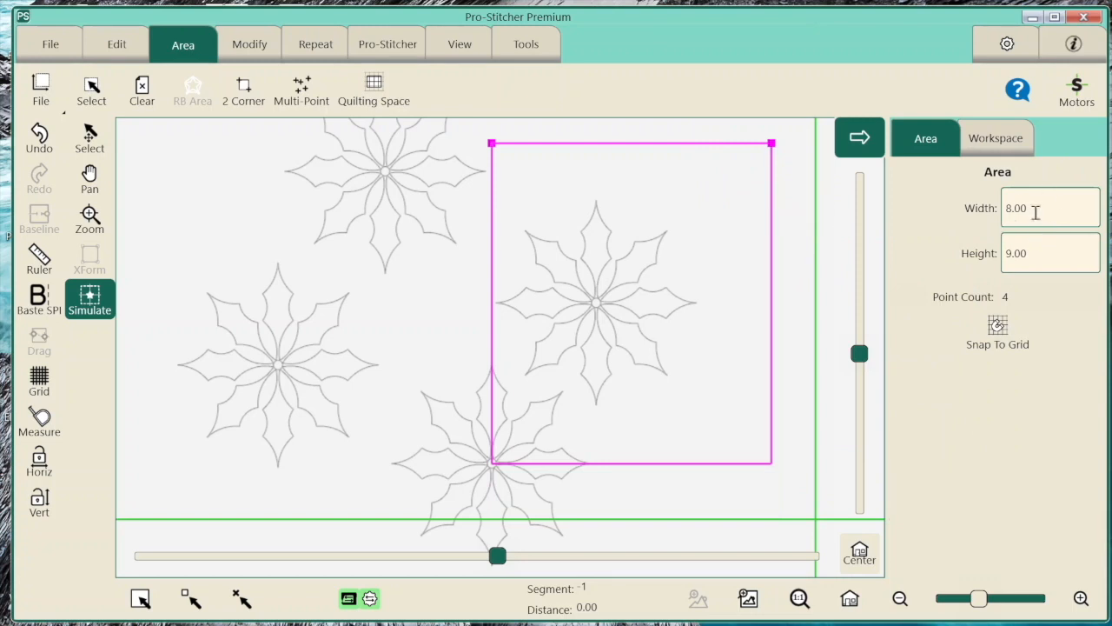
Select the rectangular area, rotate it 45 degrees clockwise, and rotate it back 45 degrees counterclockwise
left_click(97, 94)
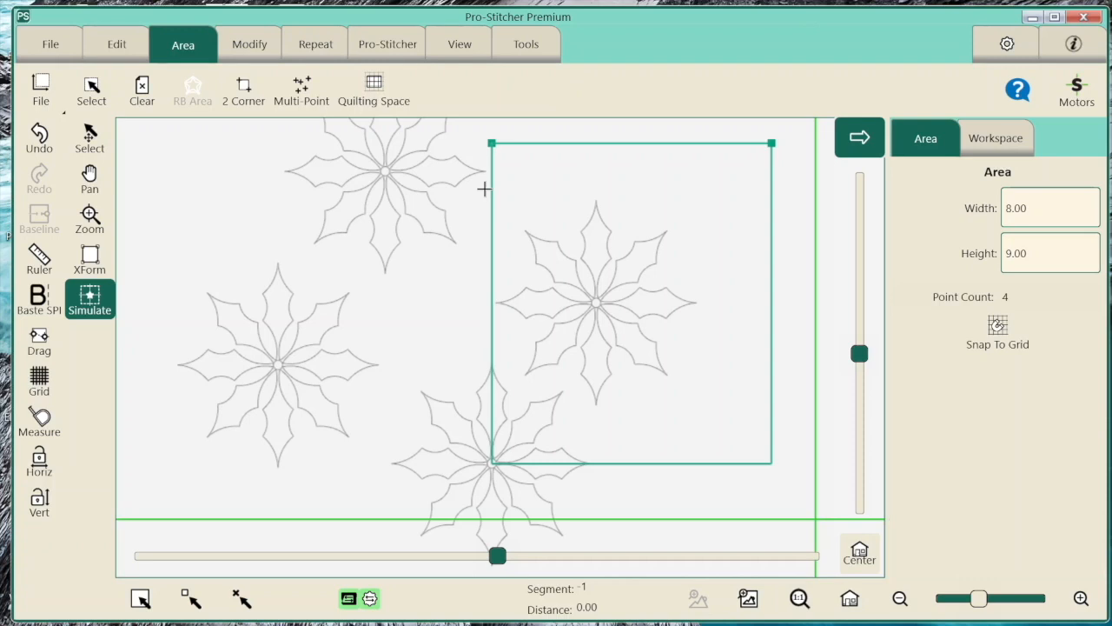
left_click(248, 44)
left_click(94, 90)
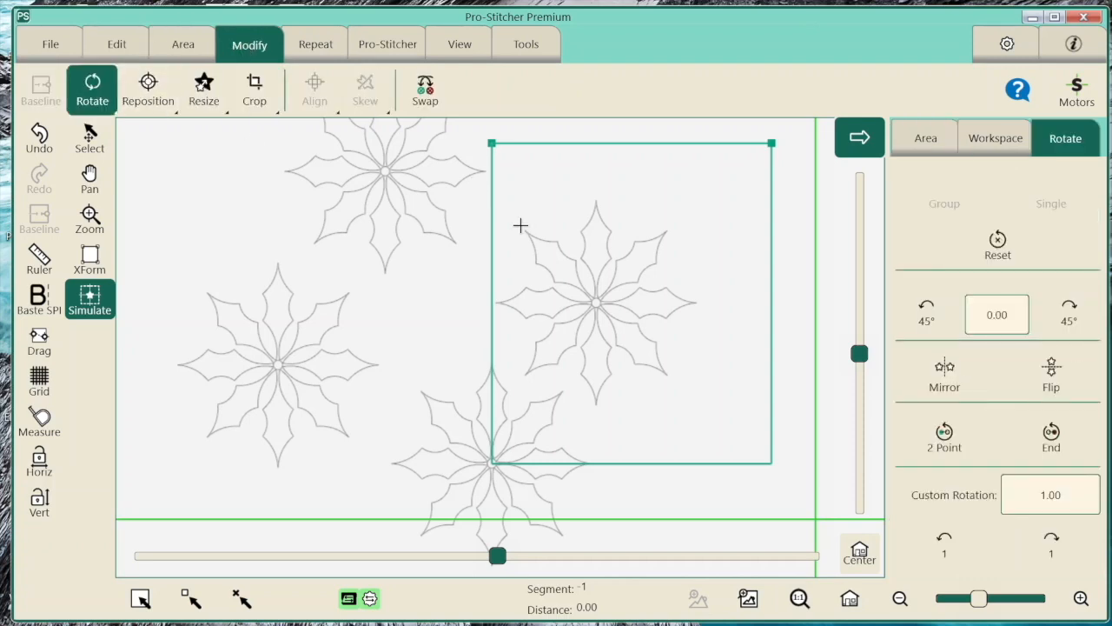
left_click(1069, 309)
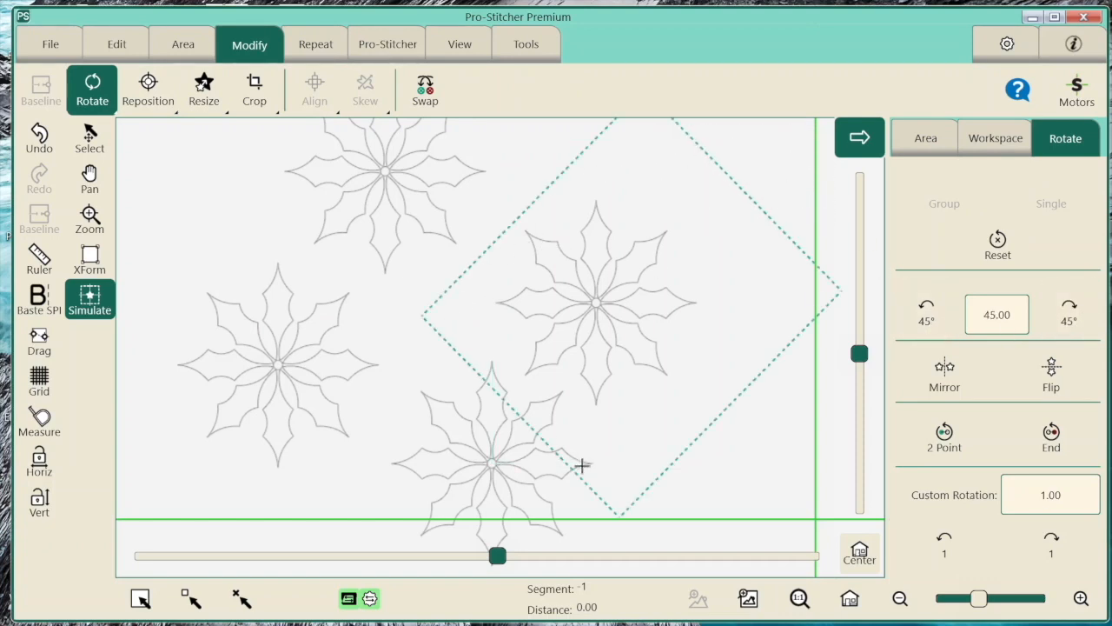
left_click(924, 311)
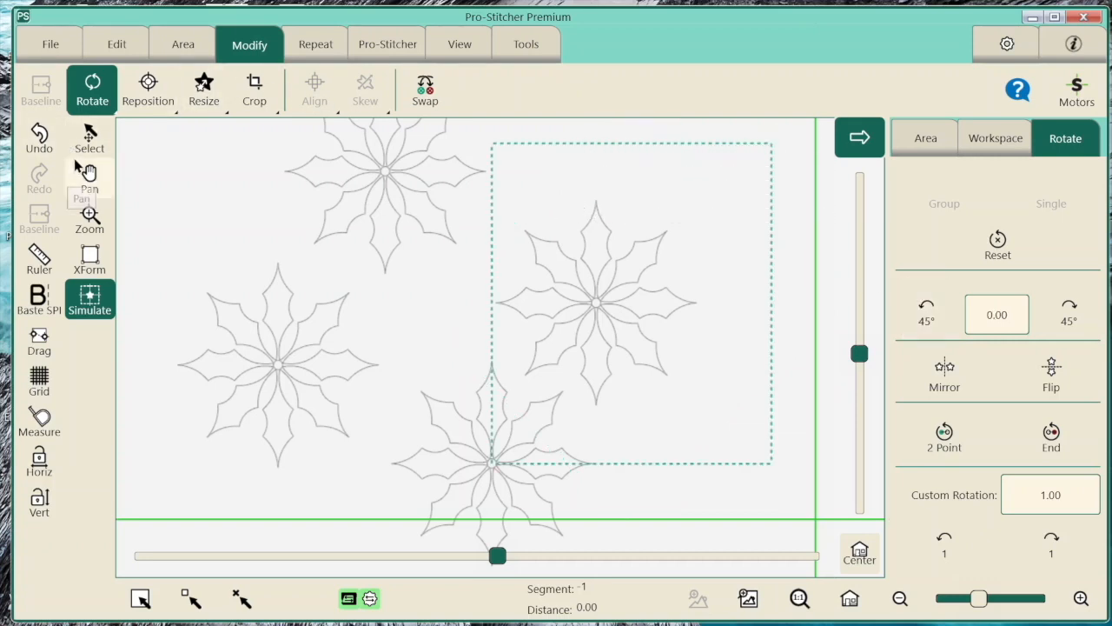
Deselect the rectangular area, clear it, undo the clearing, and clear the area again
left_click(192, 50)
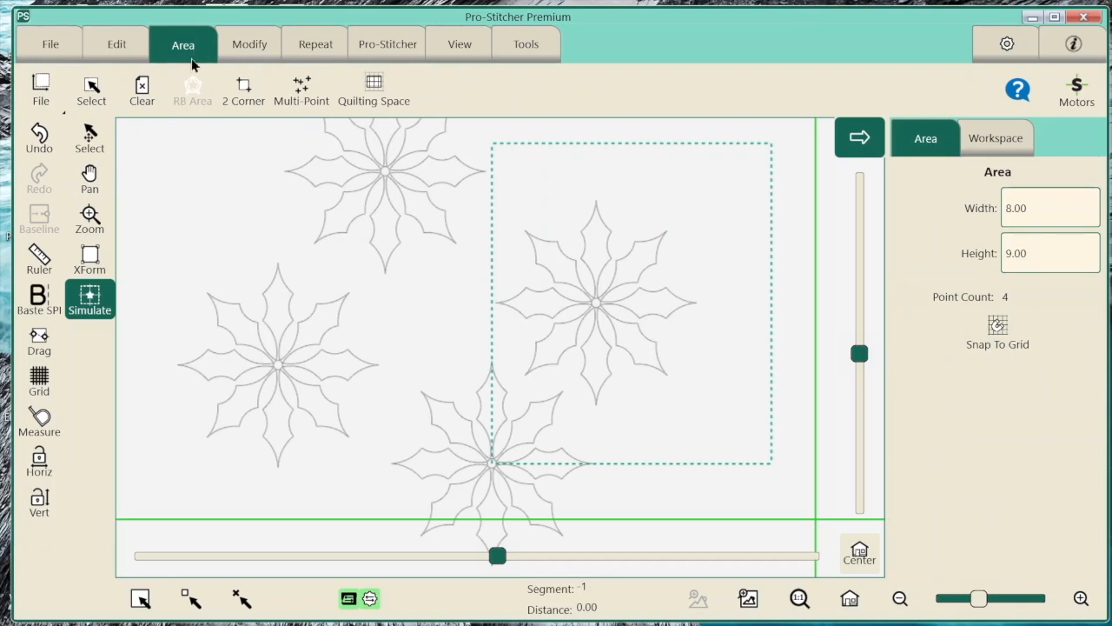
left_click(105, 96)
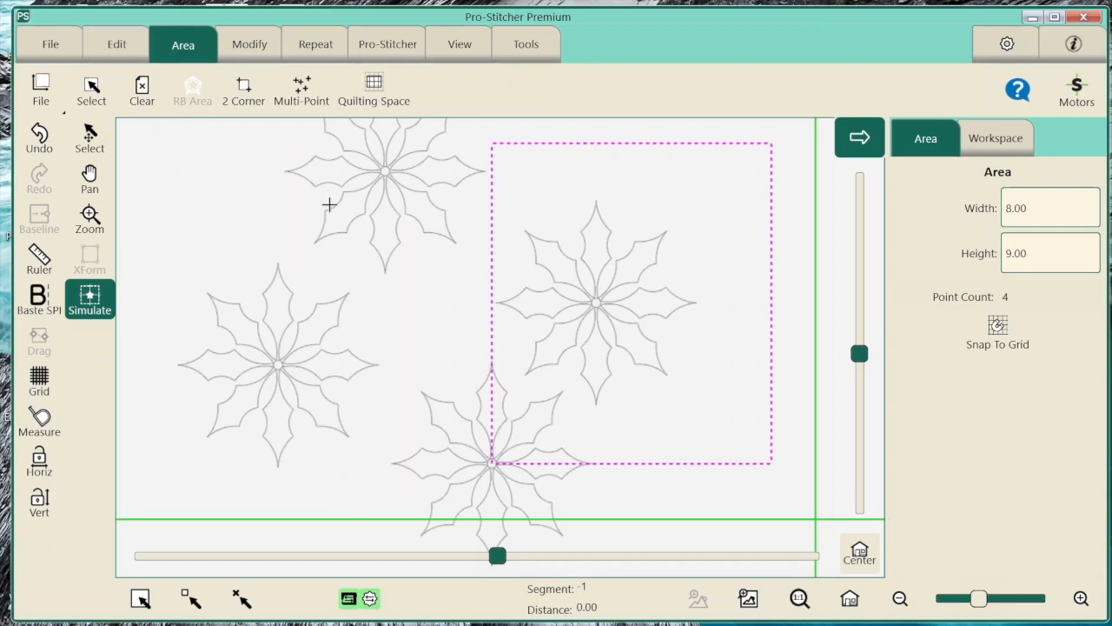
left_click(144, 101)
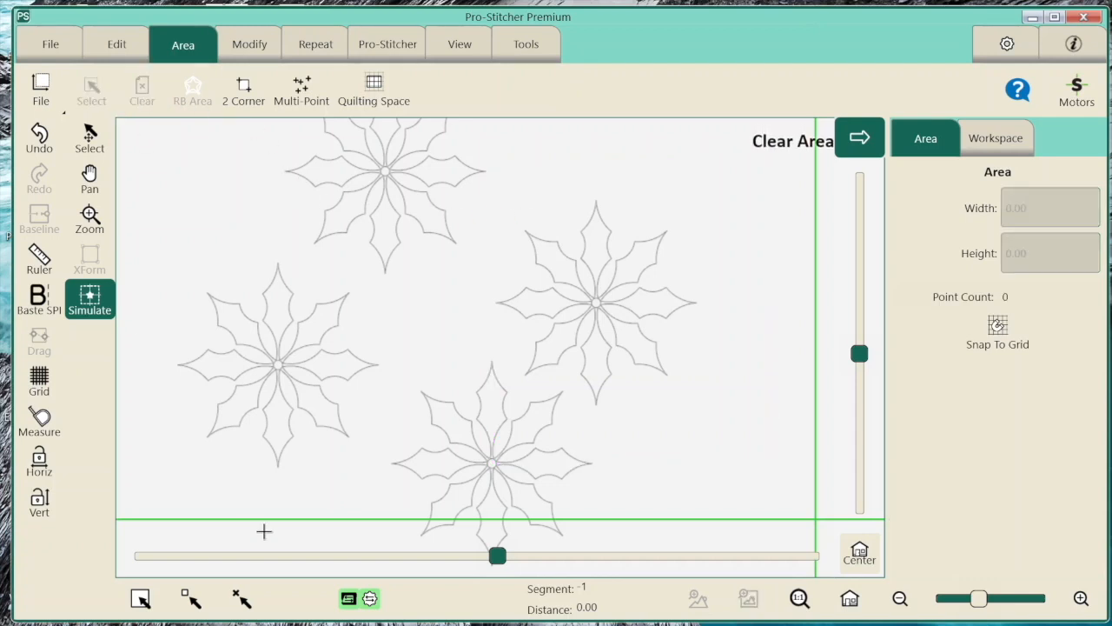
left_click(41, 137)
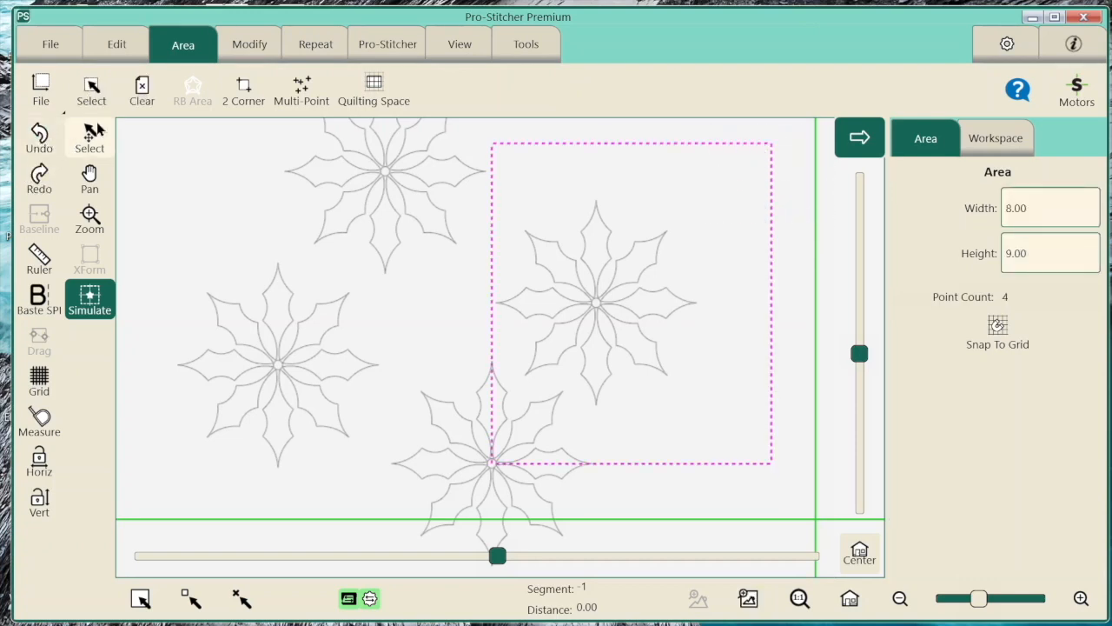
left_click(133, 89)
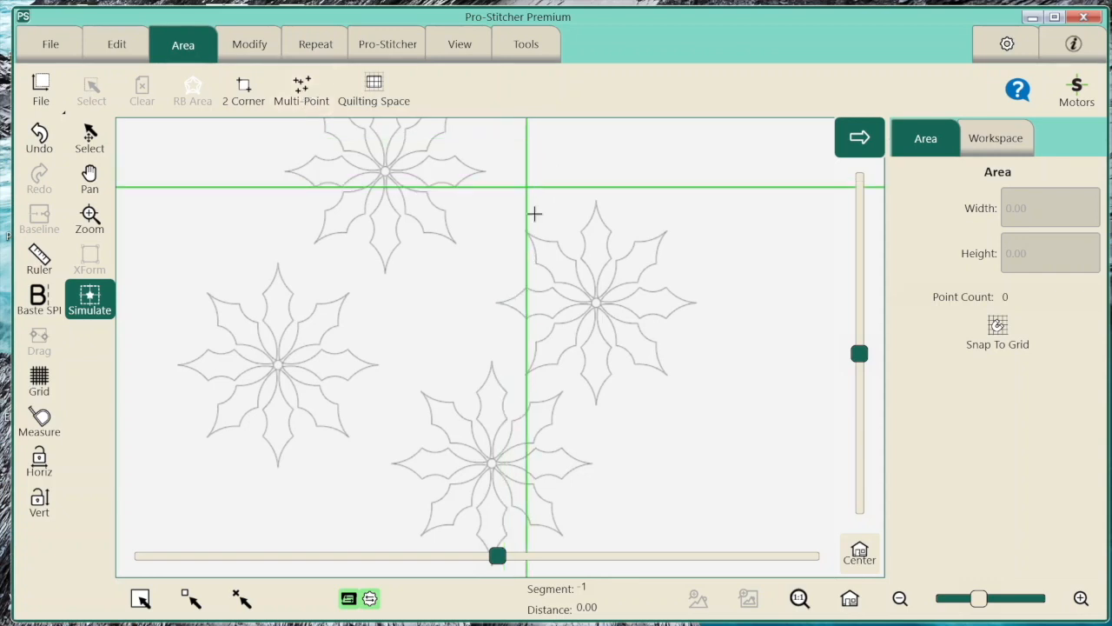
Trace an eight-point Multi-Point area around the tips of the rightmost star, about 5.72 wide and 5.68 high
left_click(301, 89)
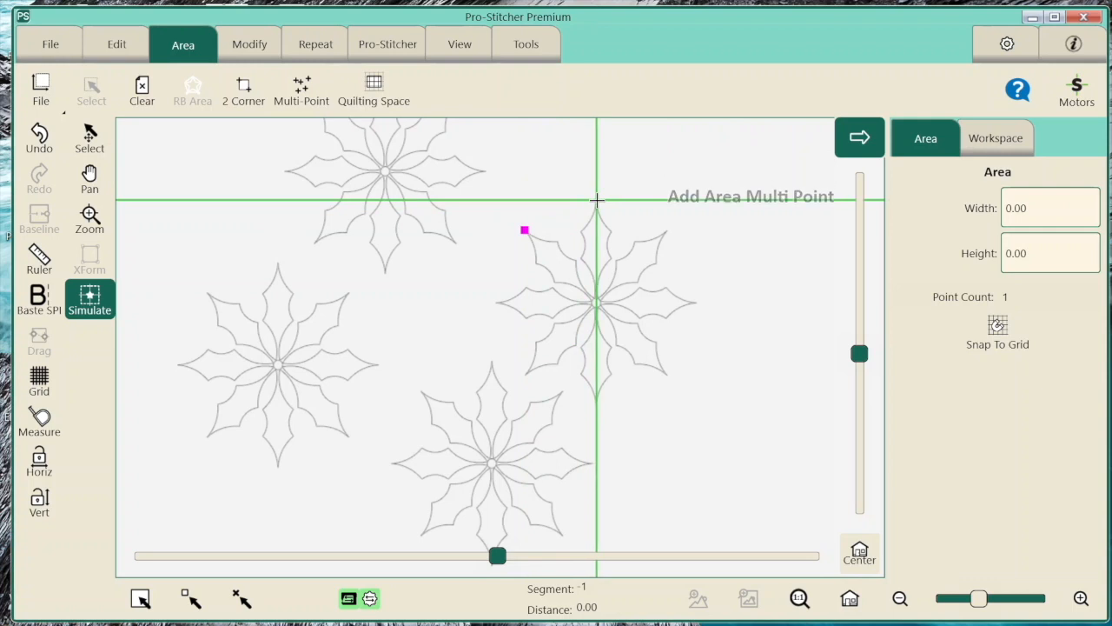
left_click(319, 101)
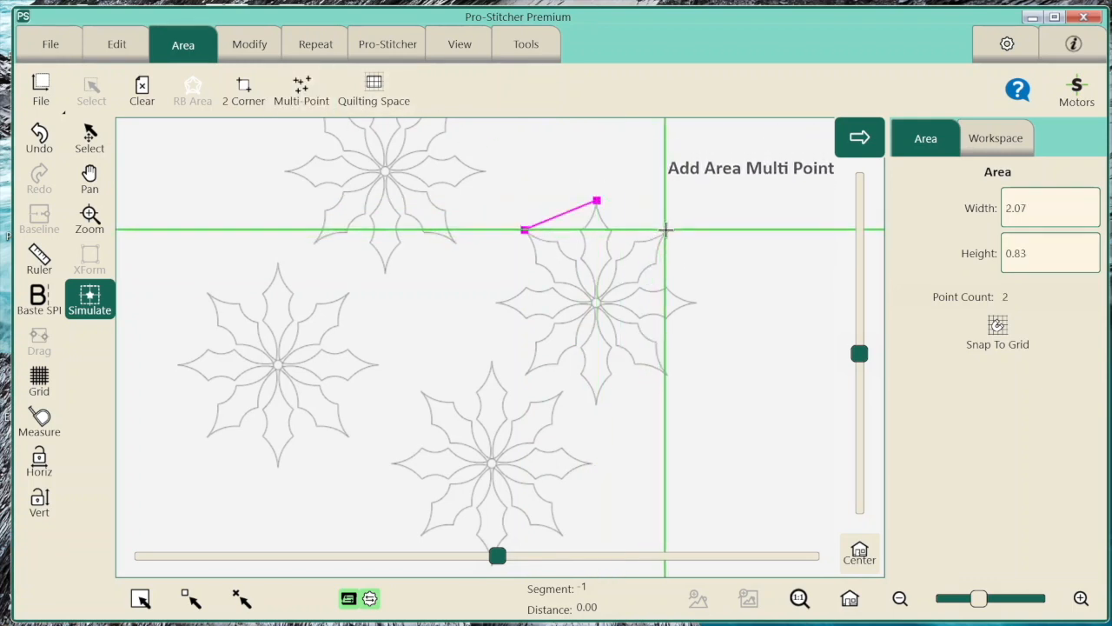
left_click(301, 92)
mouse_move(674, 294)
left_mouse_down()
mouse_move(695, 303)
mouse_move(665, 347)
mouse_move(669, 376)
left_mouse_up()
left_click(306, 94)
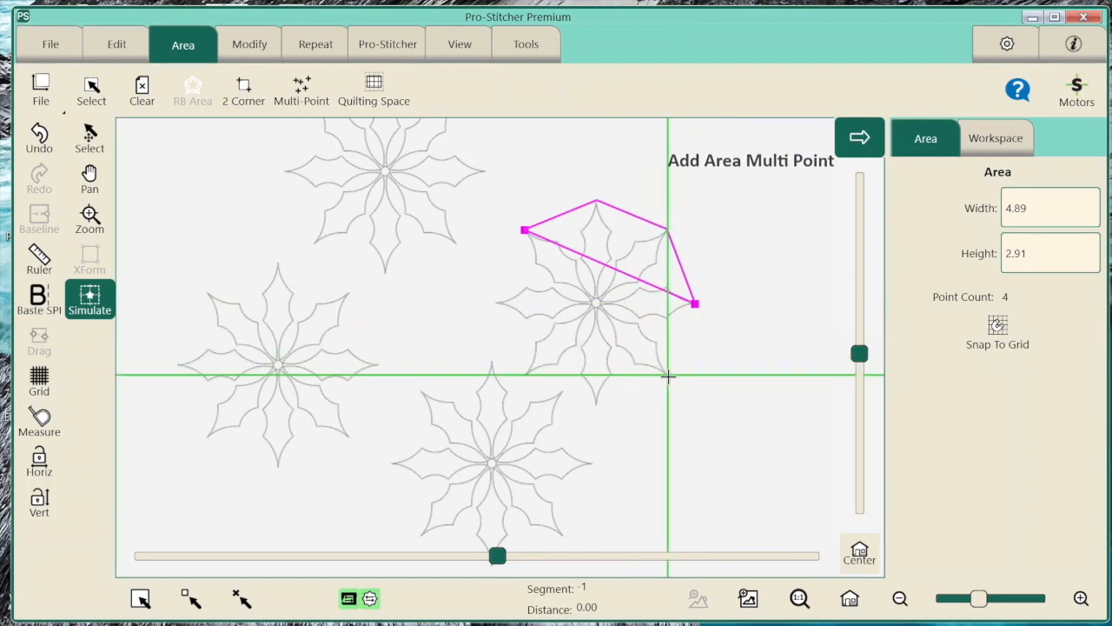
left_click(299, 91)
left_click_drag(591, 338, 596, 401)
left_click(295, 105)
left_click_drag(528, 365, 521, 376)
left_click(302, 91)
left_click_drag(520, 306, 494, 300)
left_click(301, 91)
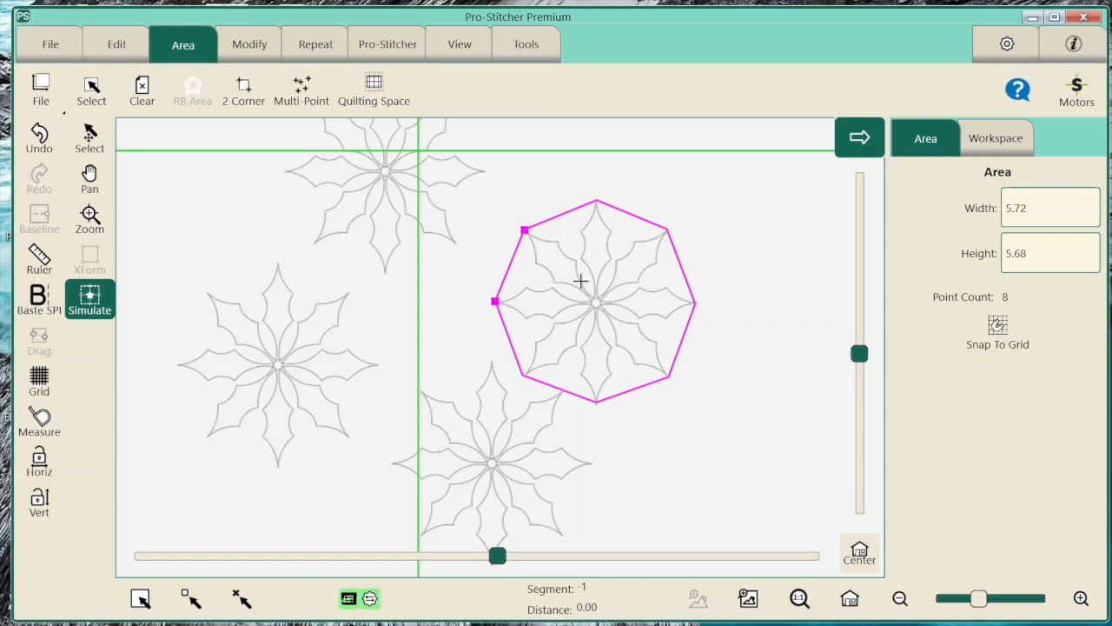
Clear the eight-point area, select the rightmost star with the Select tool, and move it slightly upward
left_click(140, 99)
left_click(90, 136)
left_click(628, 302)
left_click_drag(627, 303, 620, 258)
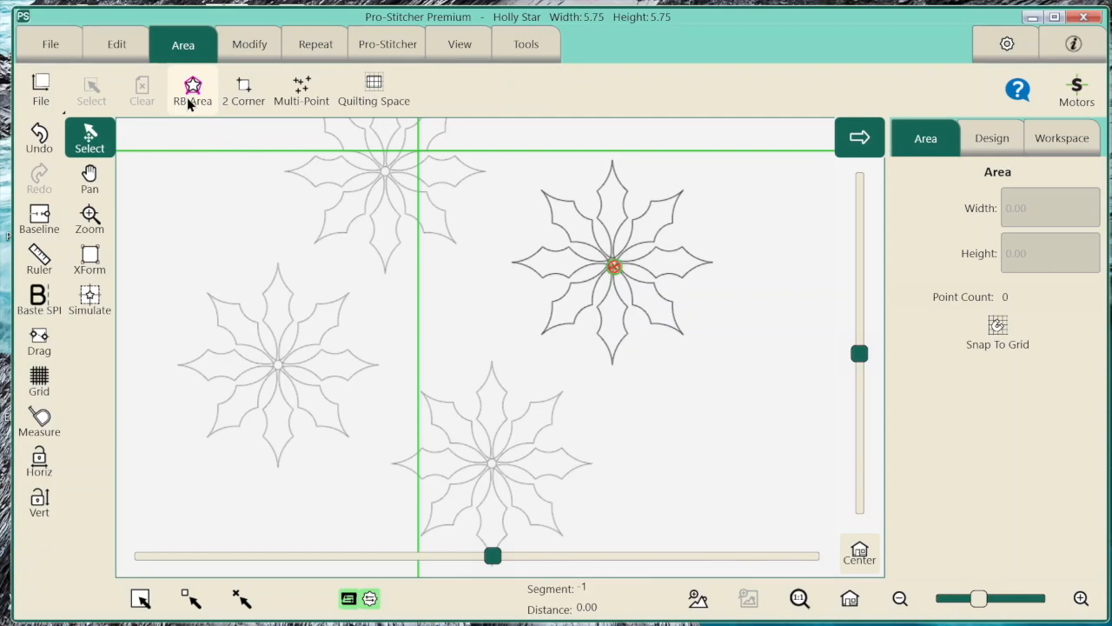
Create an RB Area around the selected rightmost star and deselect the star
left_click(188, 97)
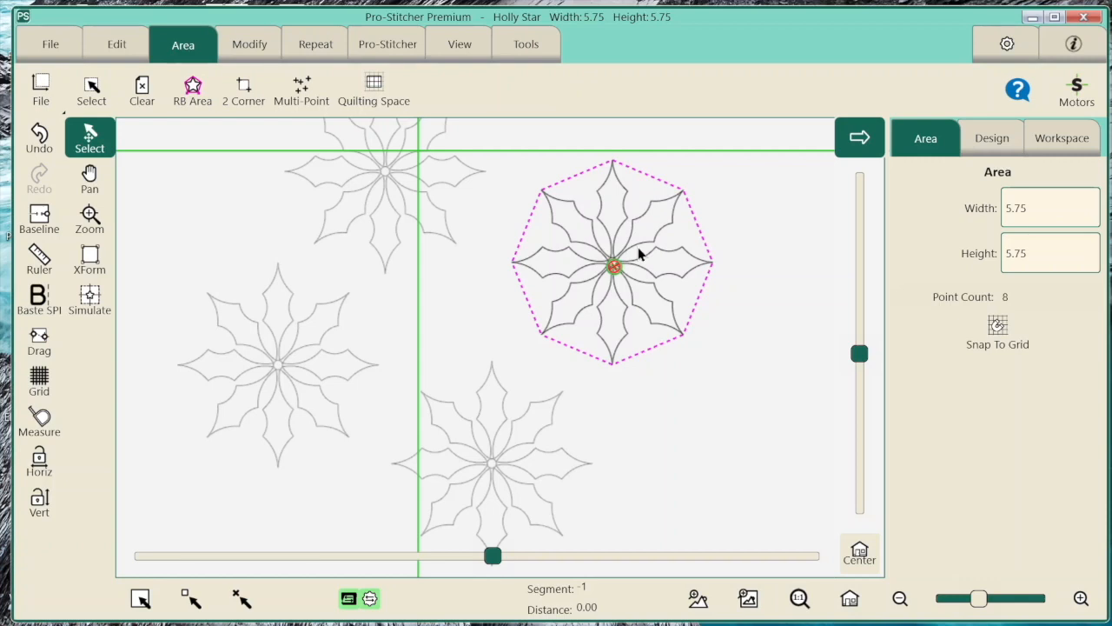
left_click(132, 89)
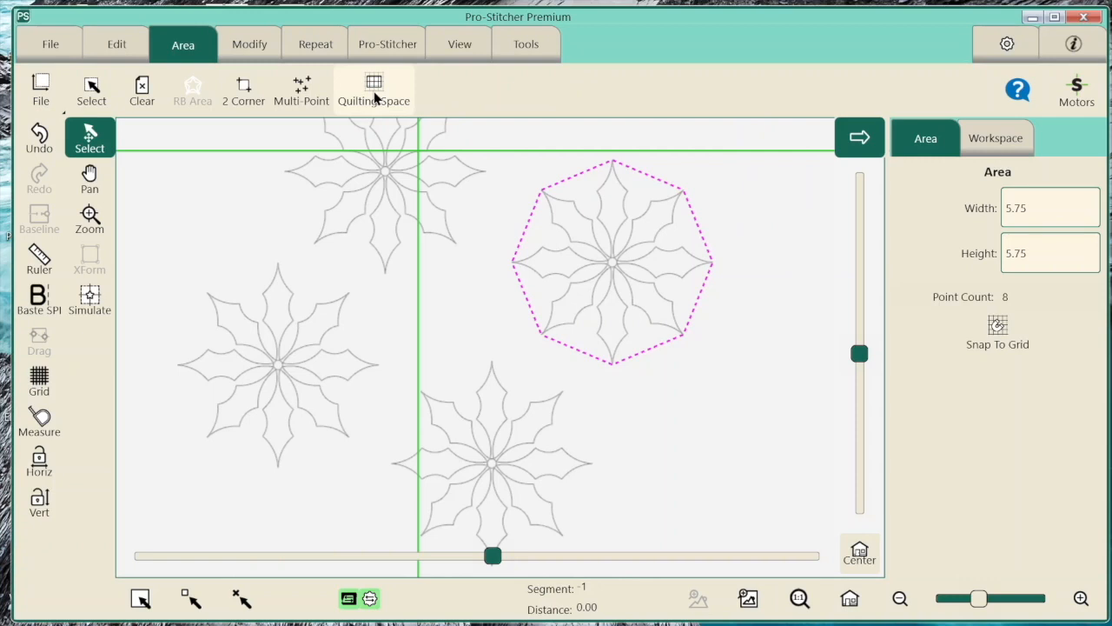
scroll(461, 248, "down", 3)
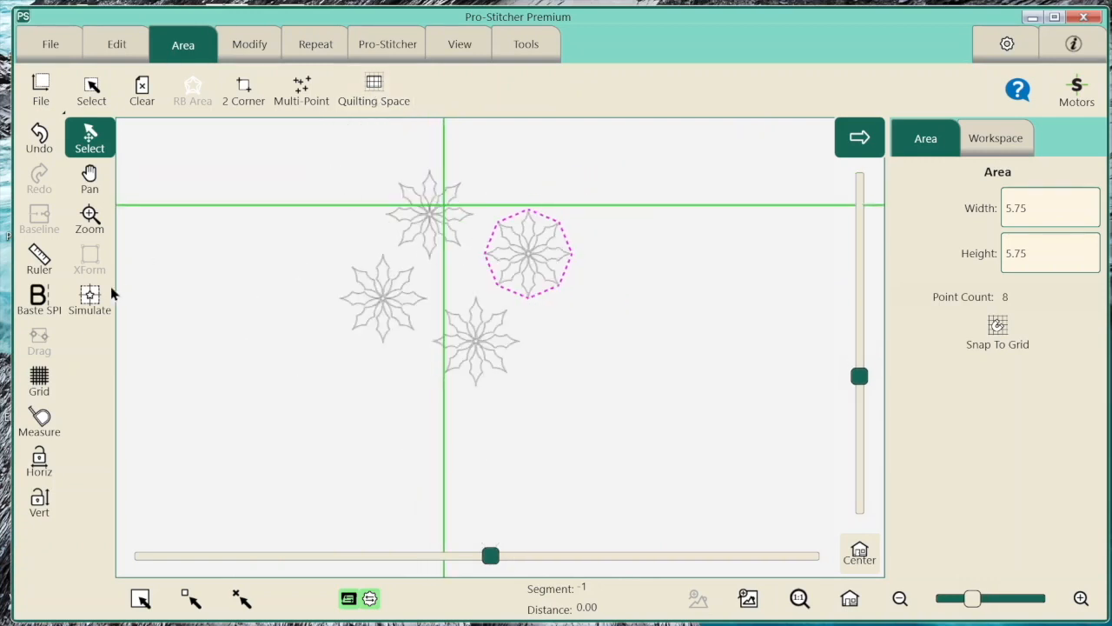
Define a 2 Corner quilting space as a rectangle enclosing all four stars, using the simulated machine position for both corners
left_click(373, 86)
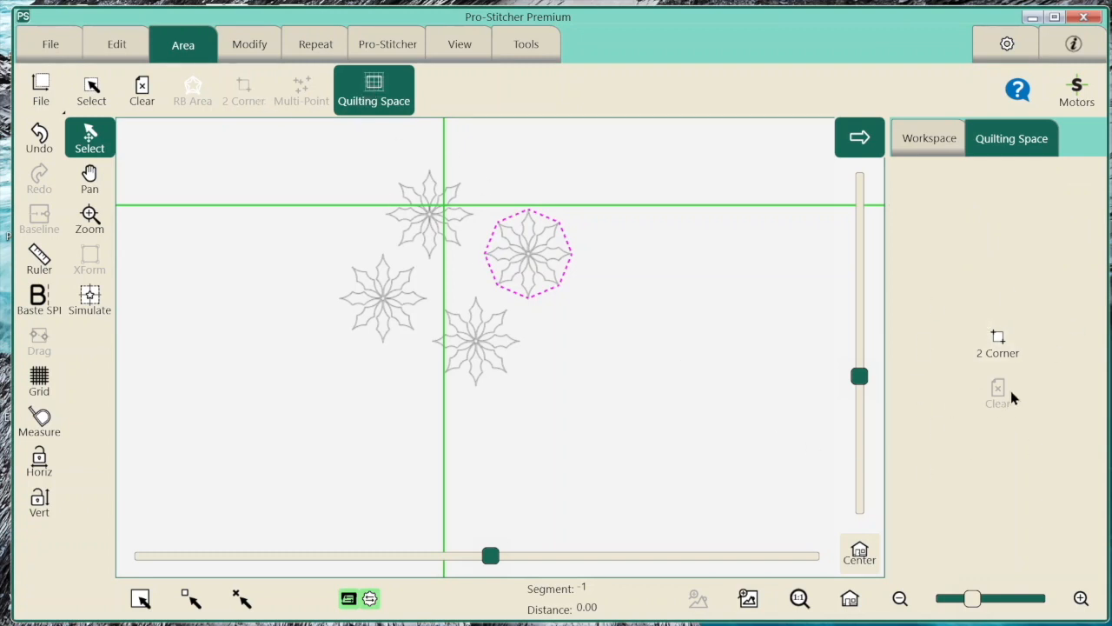
left_click(89, 295)
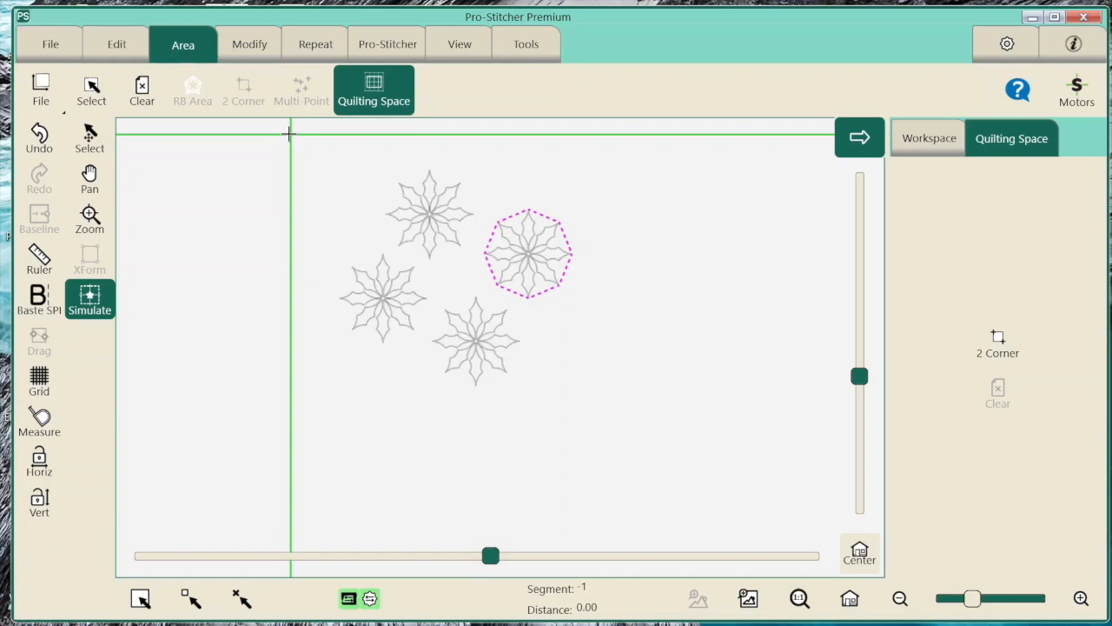
left_click(996, 341)
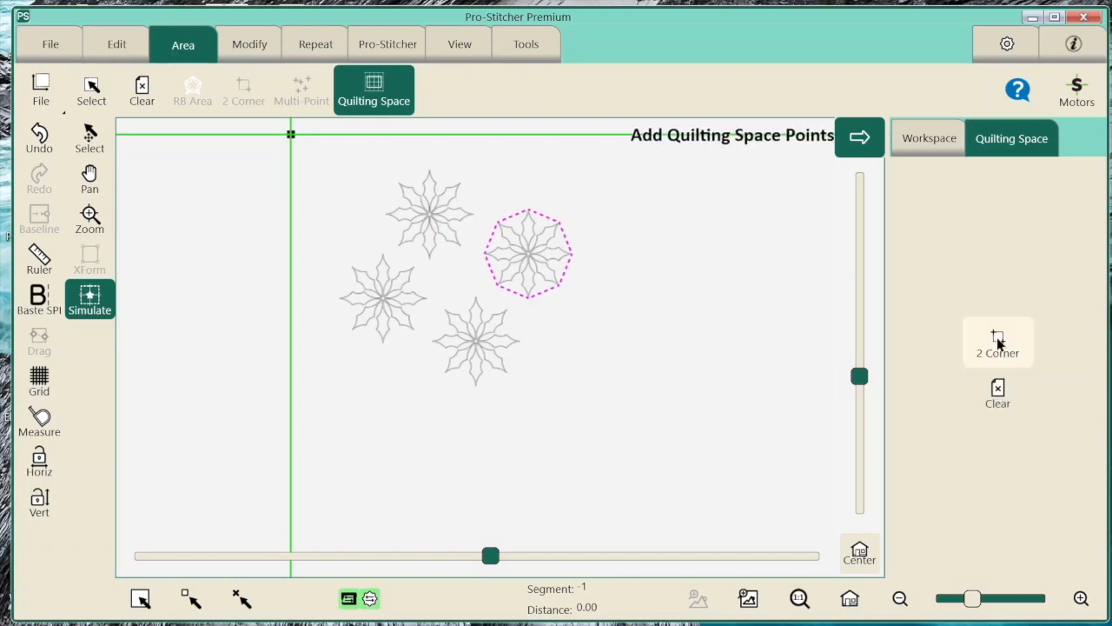
left_click(290, 134)
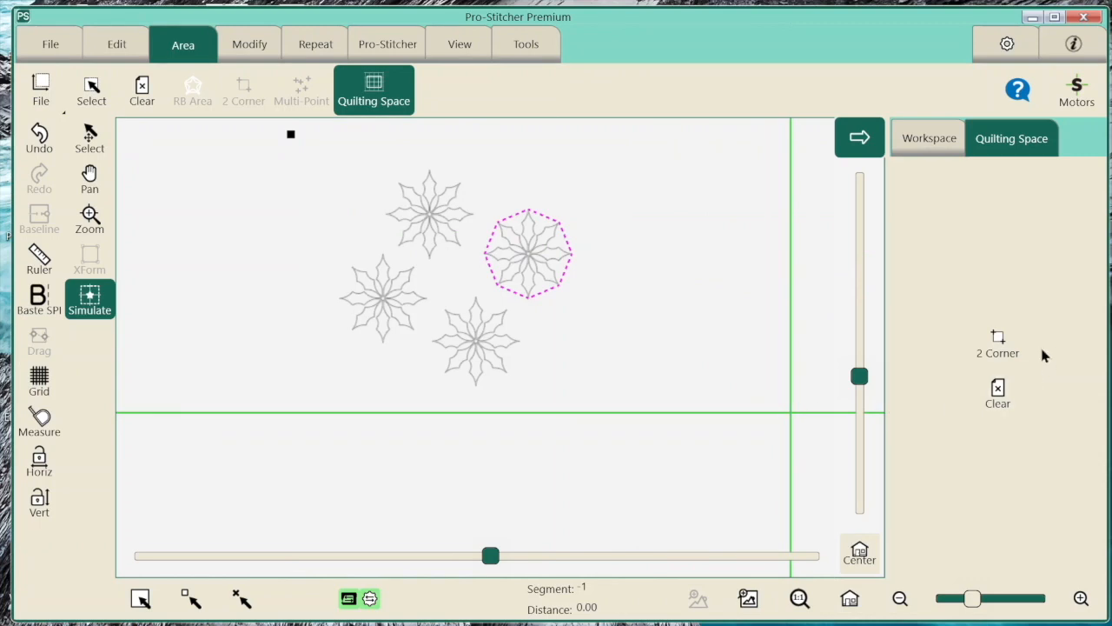
left_click(998, 341)
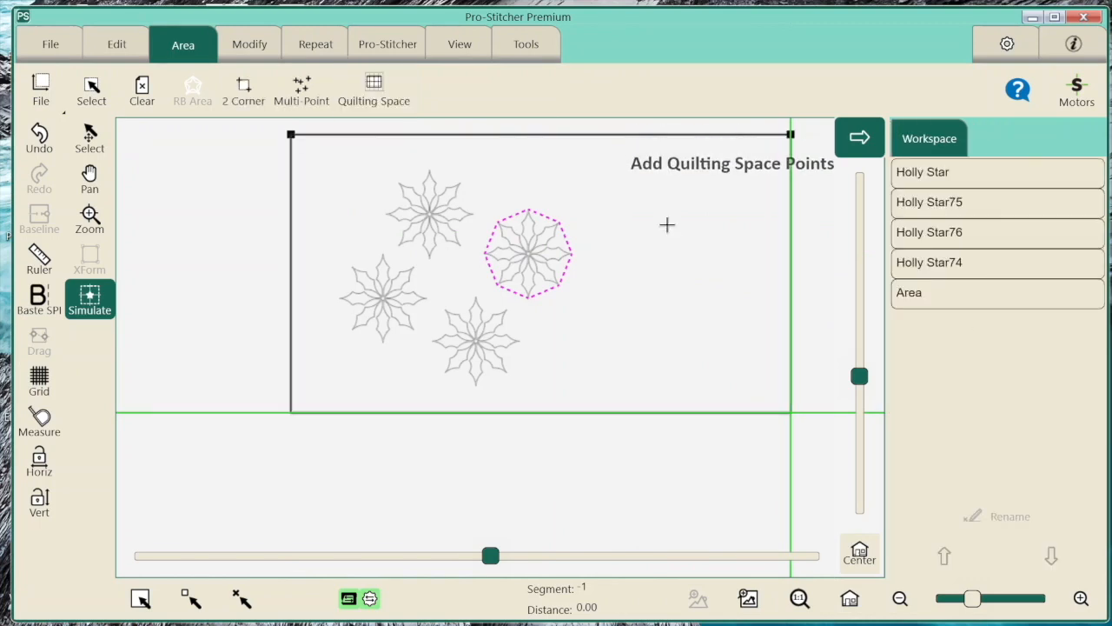
left_click(278, 128)
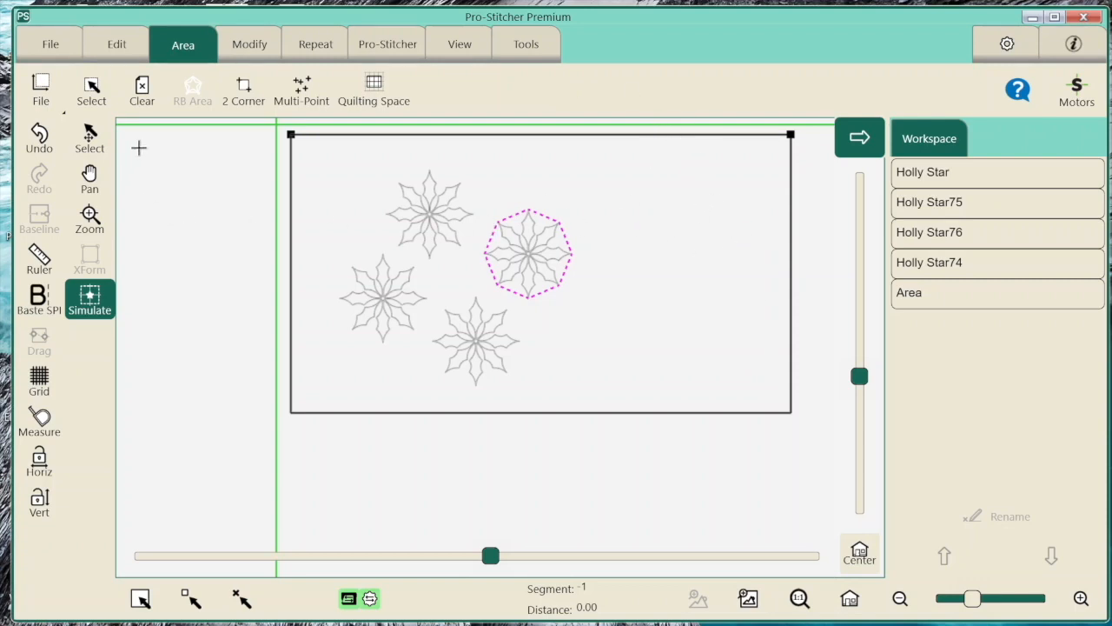
Select all four stars as a group and baseline them into one merged design
left_click(90, 141)
left_click_drag(305, 148, 632, 391)
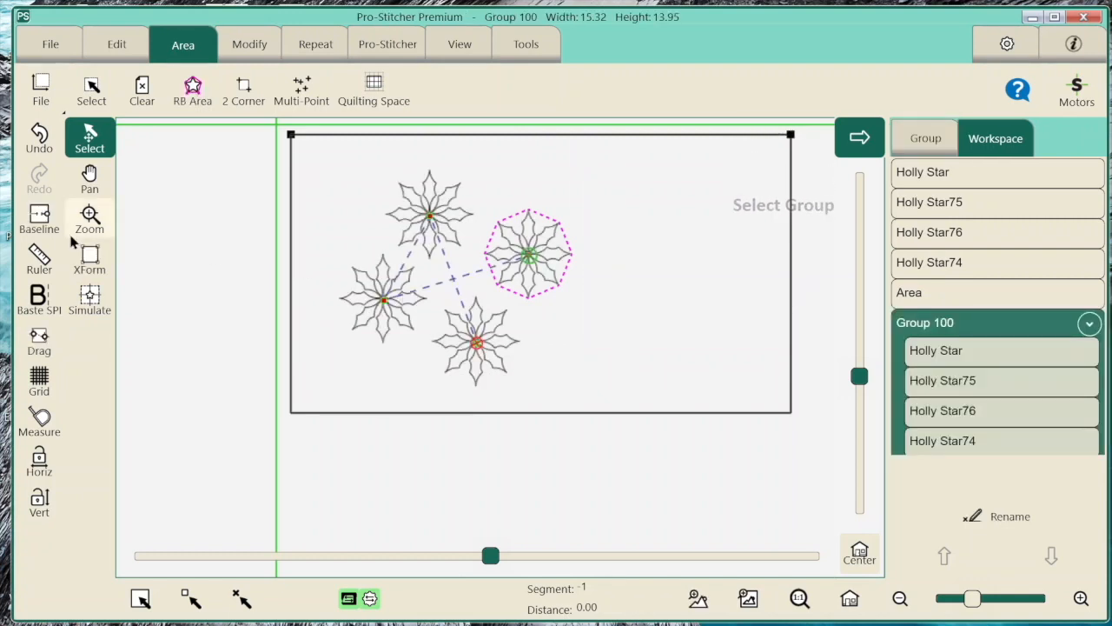
left_click(42, 223)
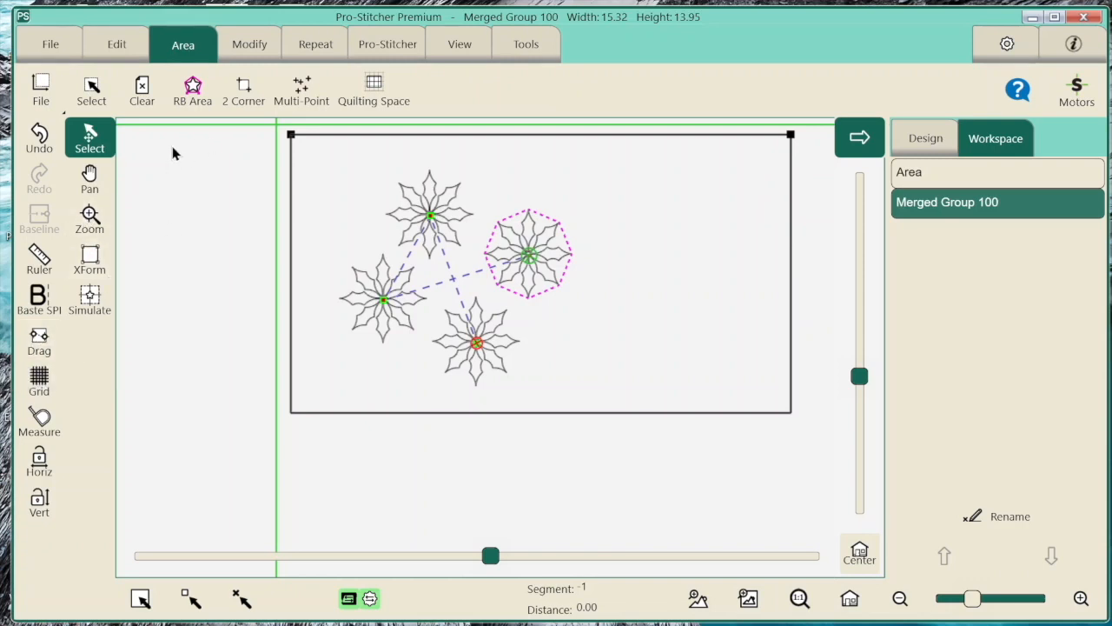
Drag the merged star design upward so its uppermost star crosses the quilting space's top boundary, drop it and inspect the overlap
left_click(89, 298)
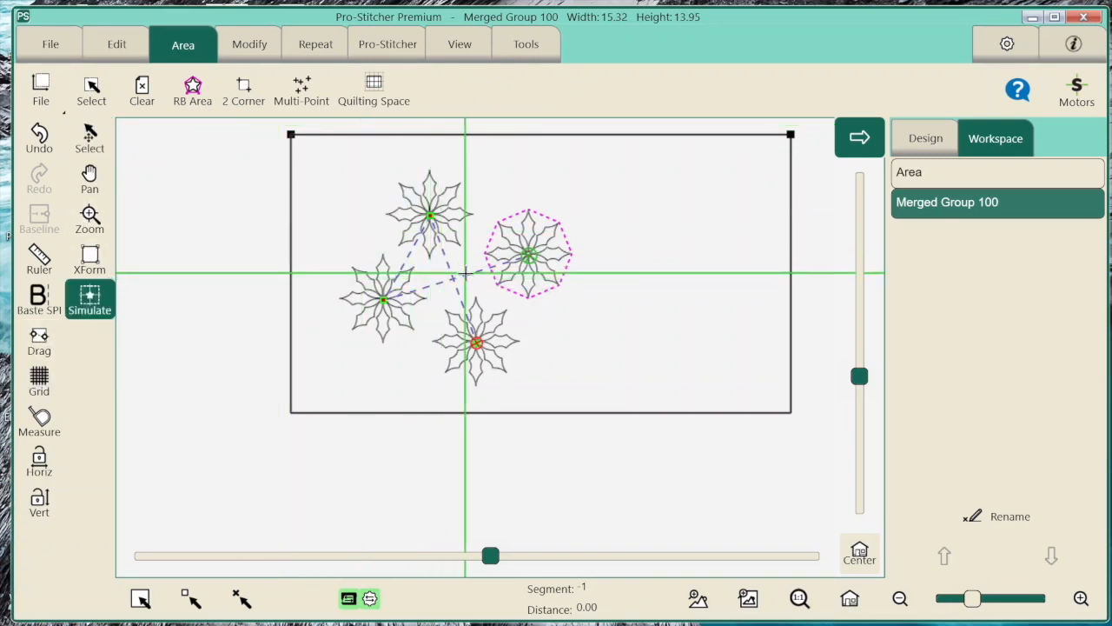
left_click(49, 338)
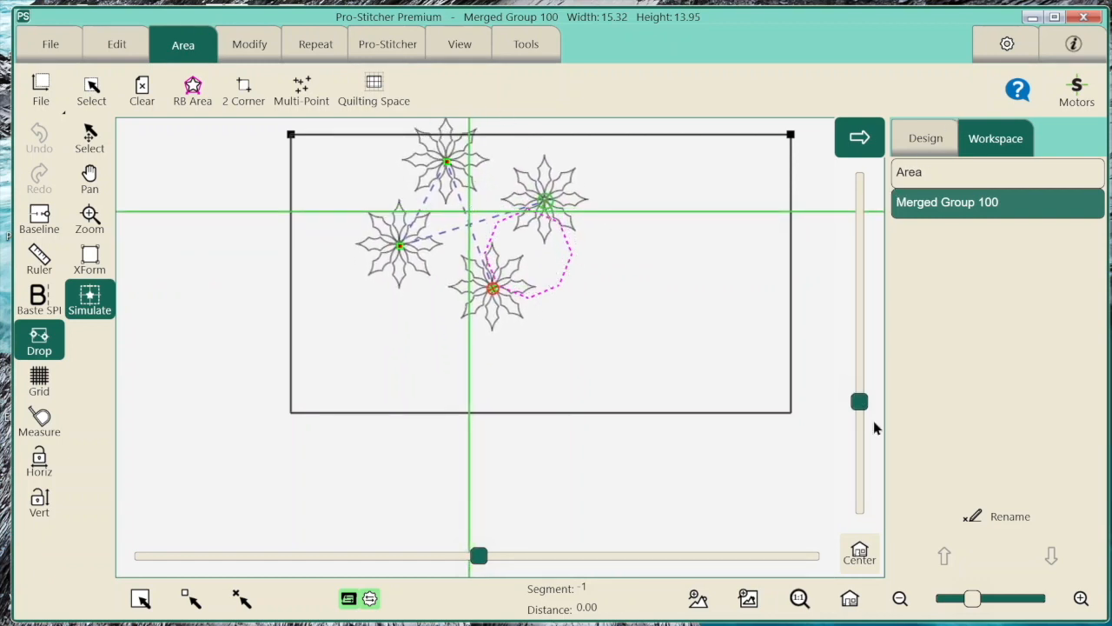
left_click_drag(860, 402, 859, 384)
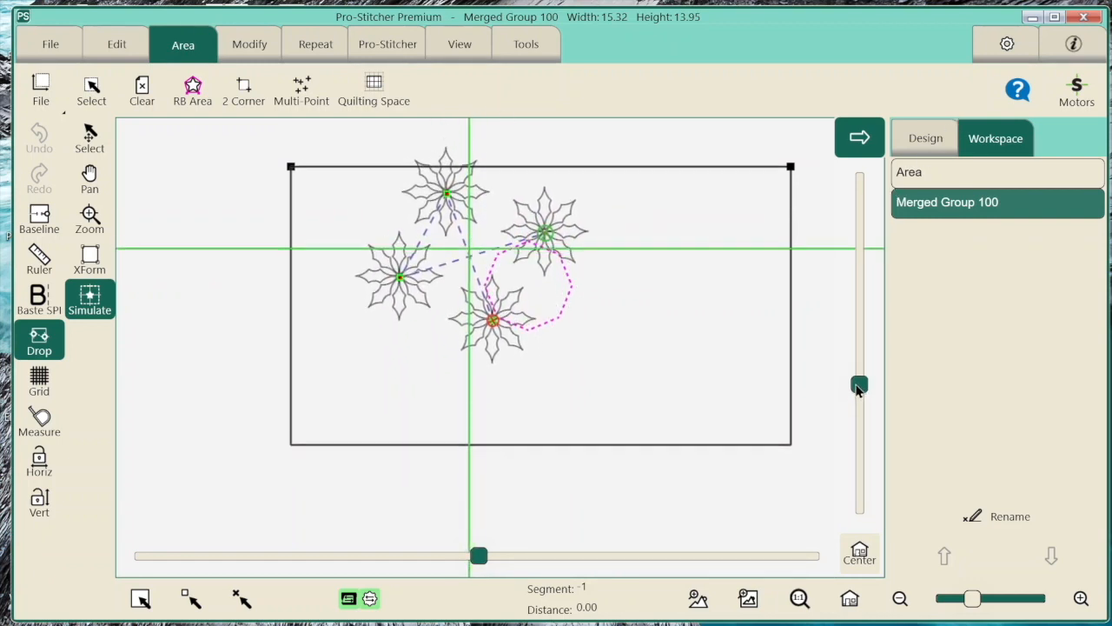
left_click(43, 346)
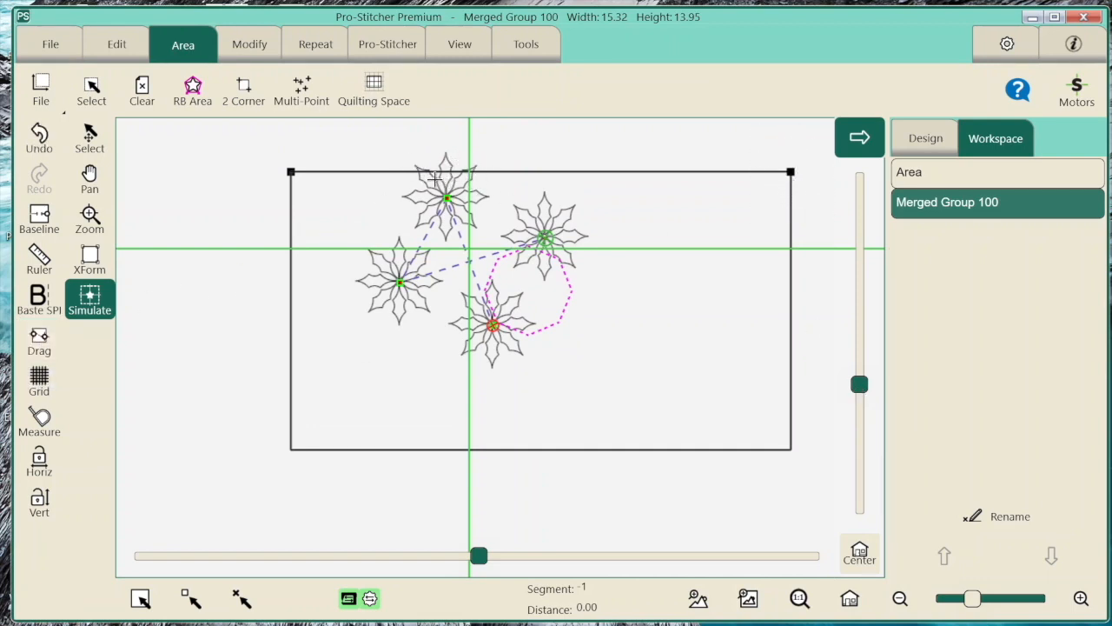
left_click(90, 219)
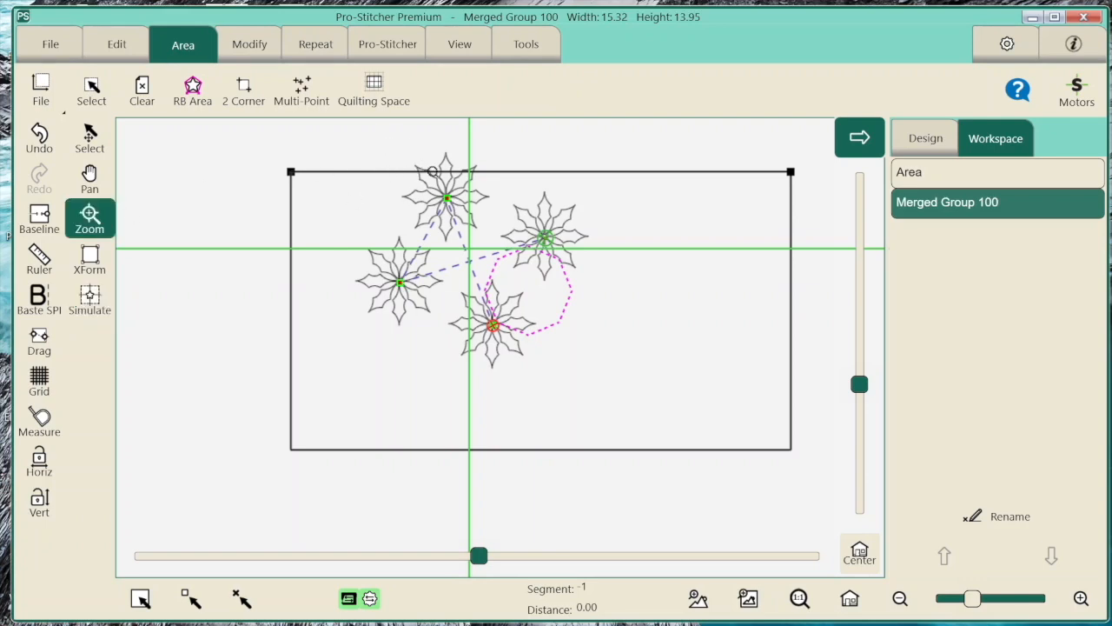
left_click_drag(389, 143, 574, 258)
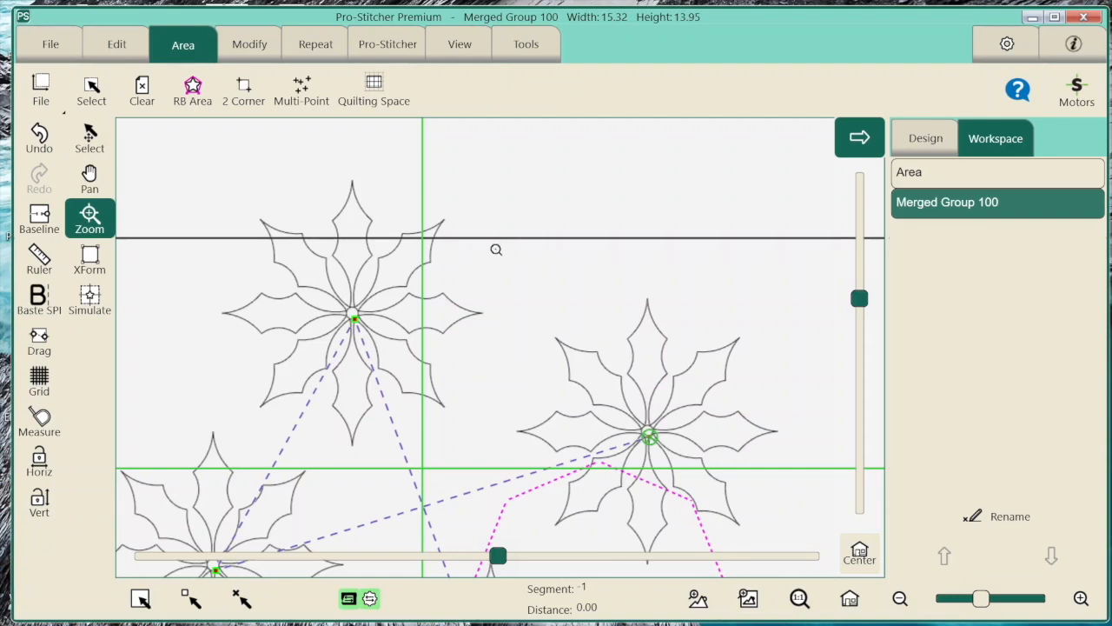
scroll(482, 297, "down", 2)
left_click_drag(859, 326, 859, 363)
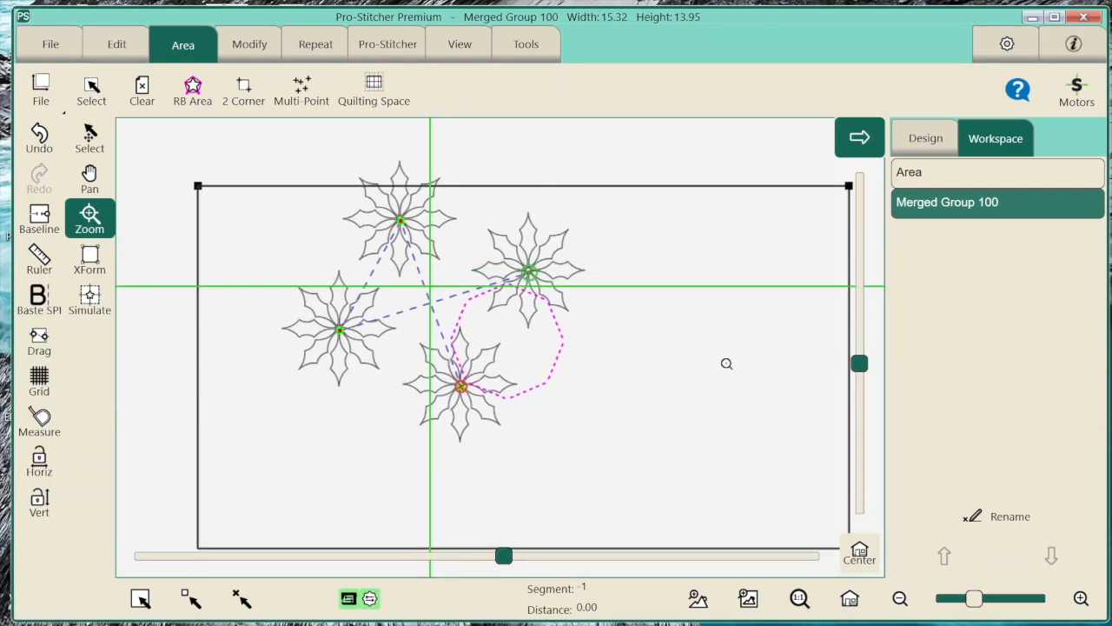
Drag the merged star design down and left until one star crosses the quilting space's left boundary, drop it and deselect it
left_click(39, 341)
left_click(90, 299)
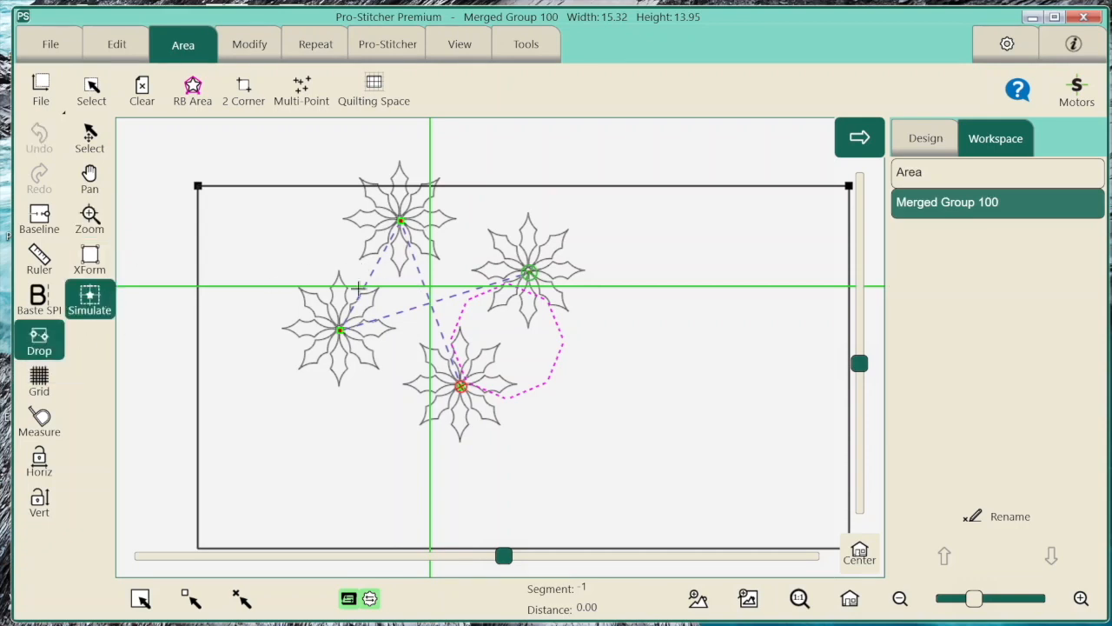
left_click_drag(430, 286, 311, 357)
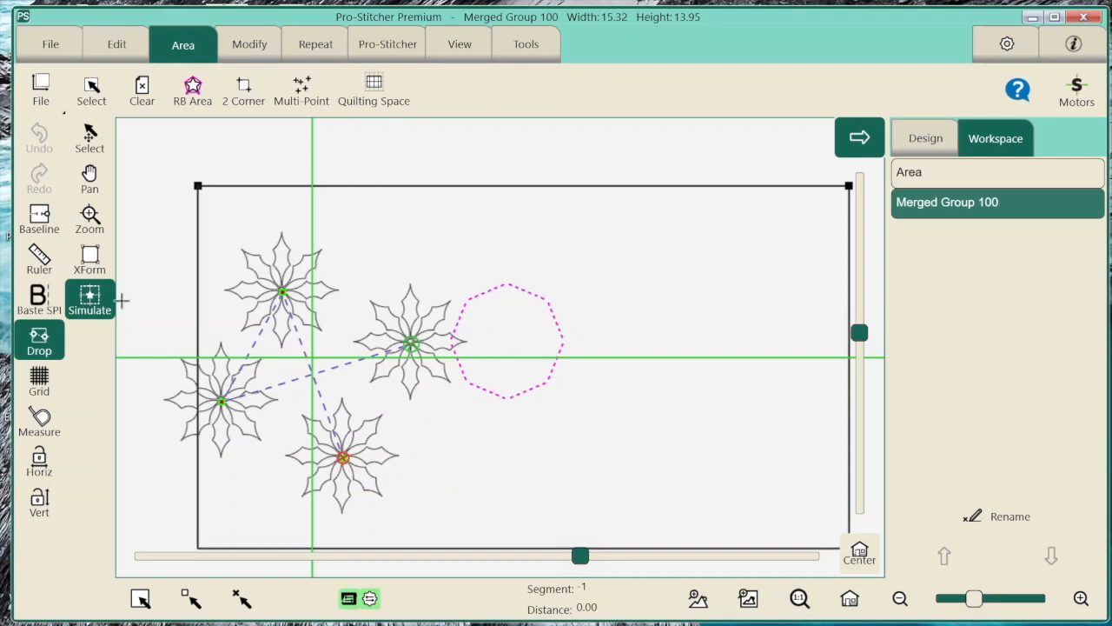
left_click(45, 346)
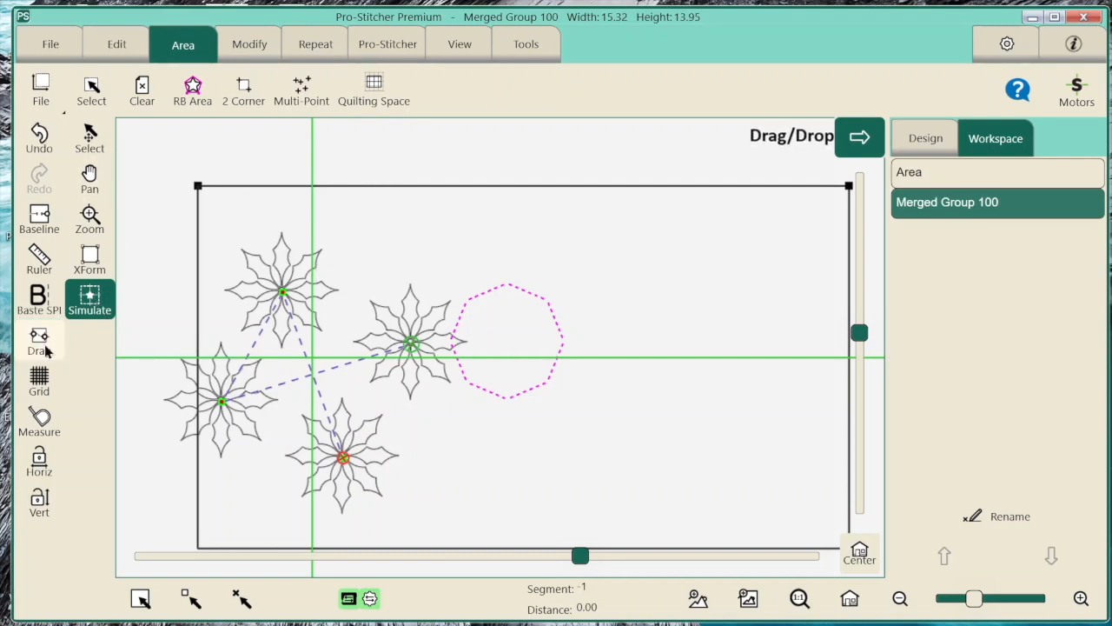
left_click(90, 135)
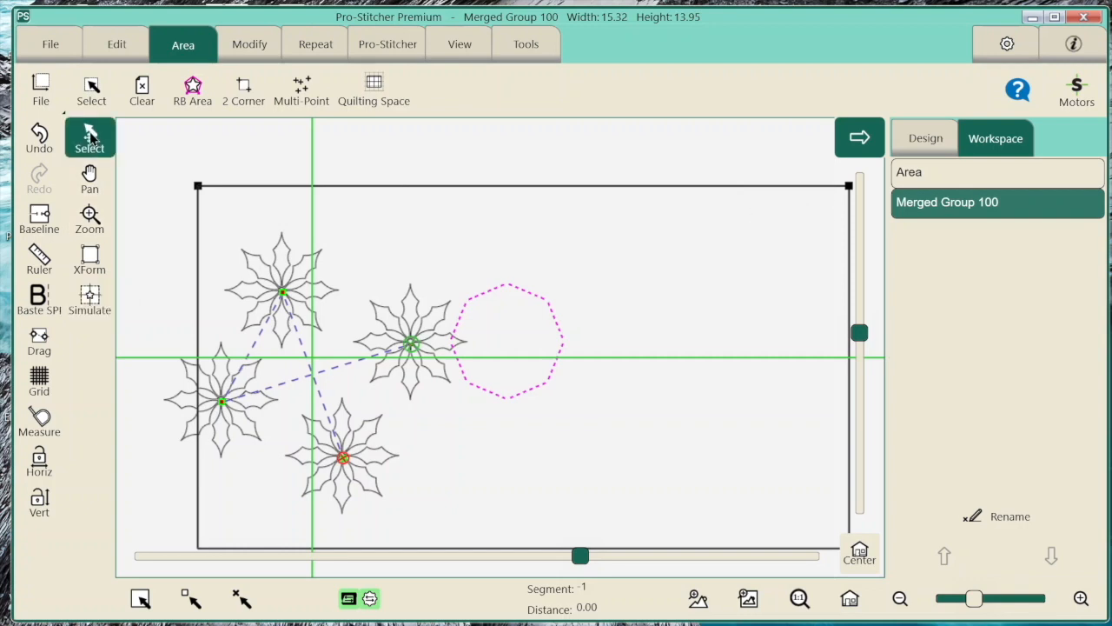
left_click(534, 190)
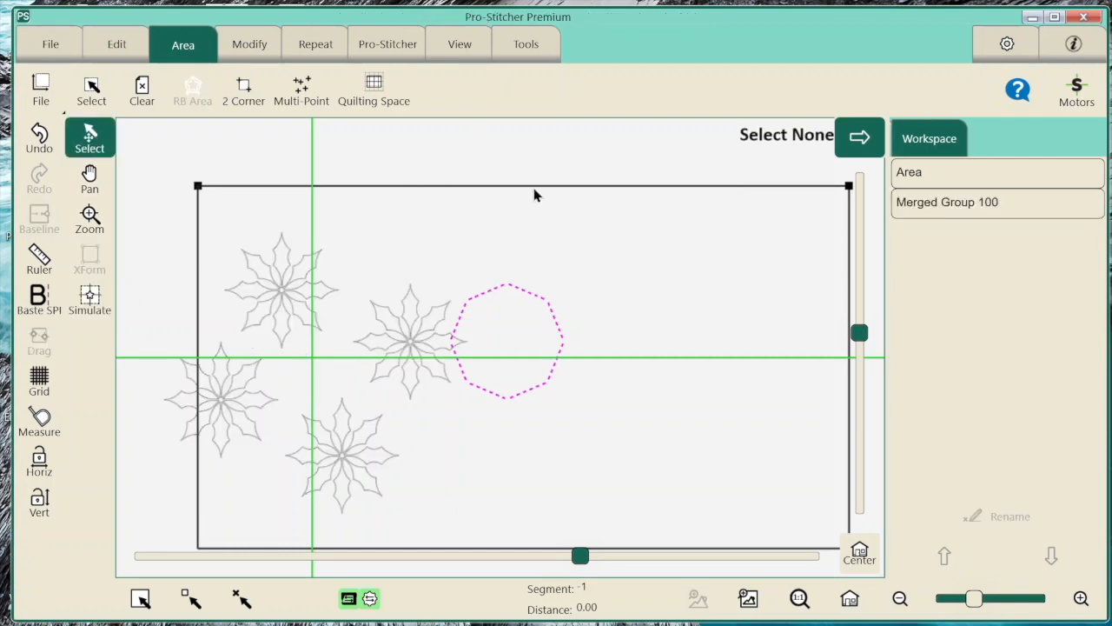
Clear all designs and areas from the workspace, and clear the quilting space as well
left_click(48, 44)
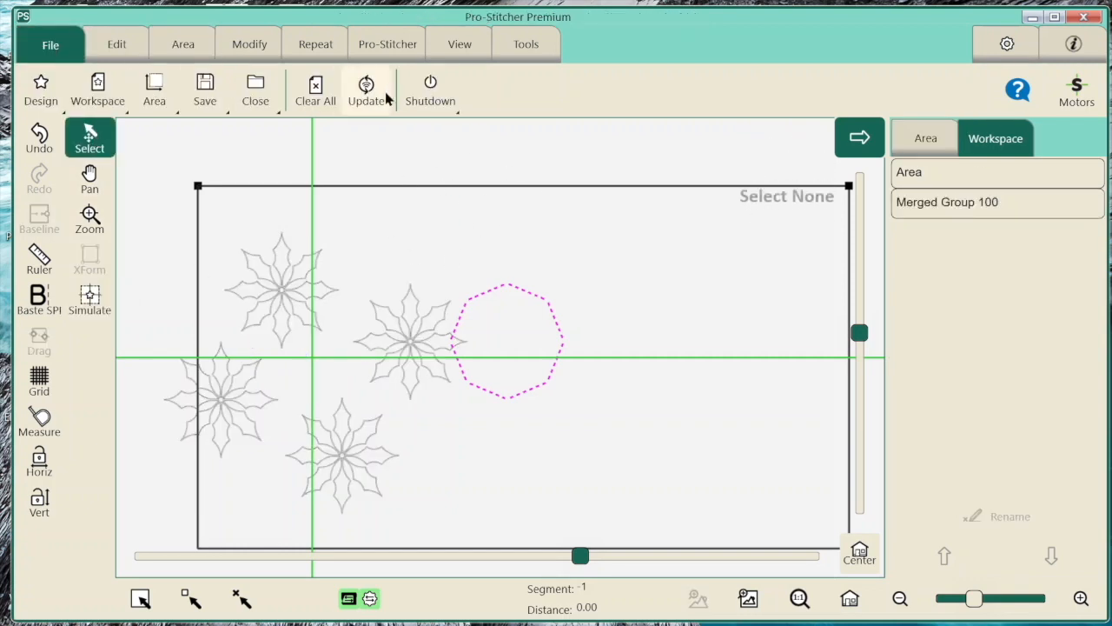
left_click(318, 88)
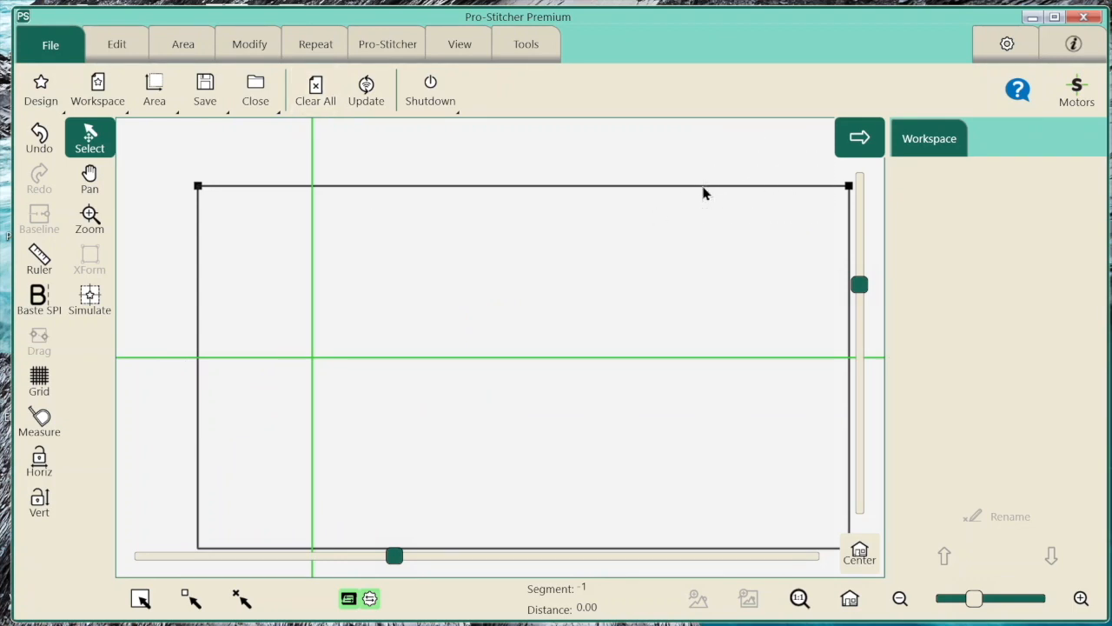
left_click(184, 45)
left_click(385, 96)
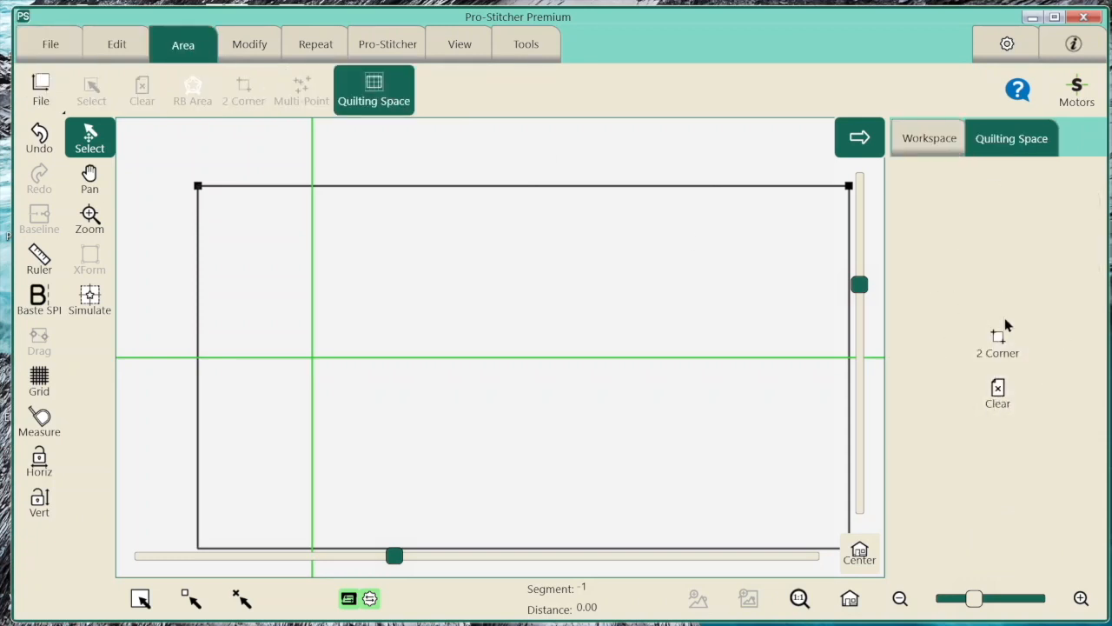
left_click(996, 392)
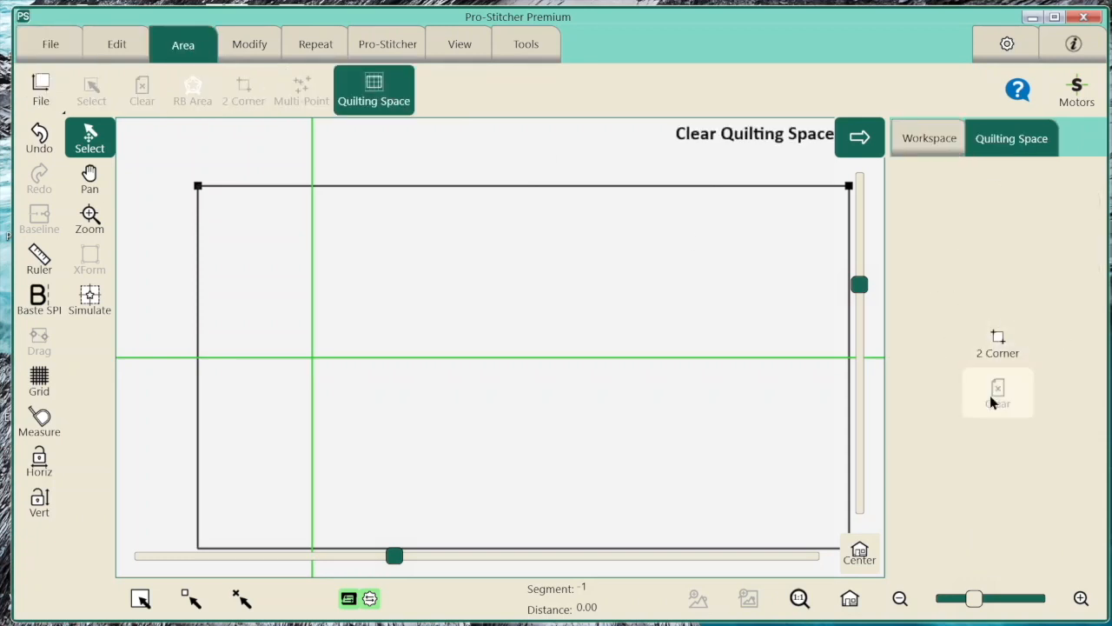
left_click(849, 604)
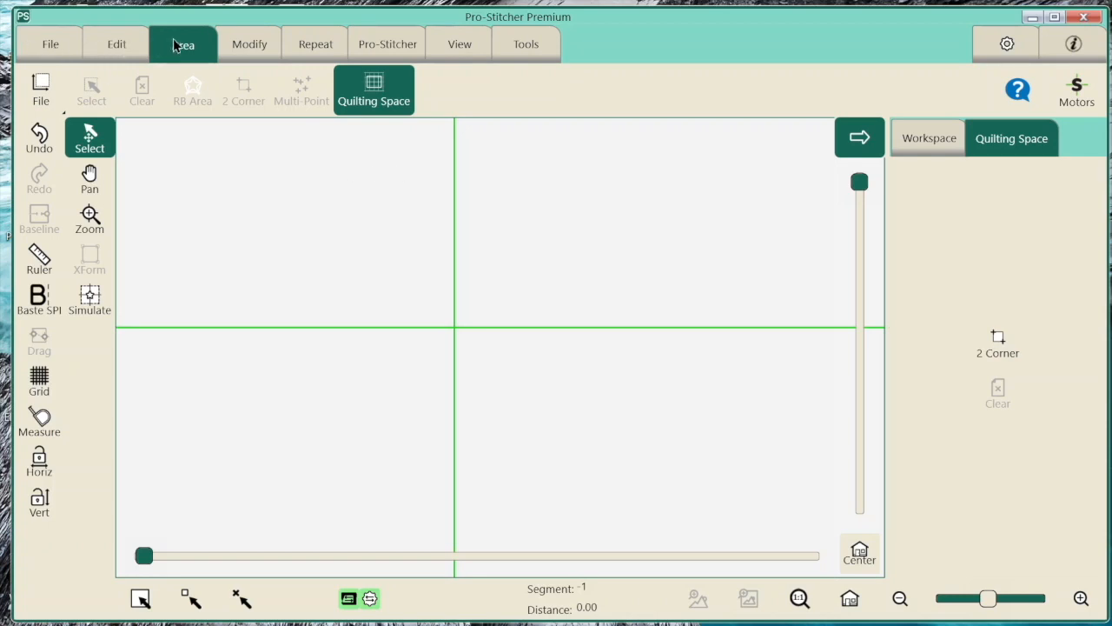
Open the design BB Monkey Wrench Block and display its Reposition options
left_click(253, 44)
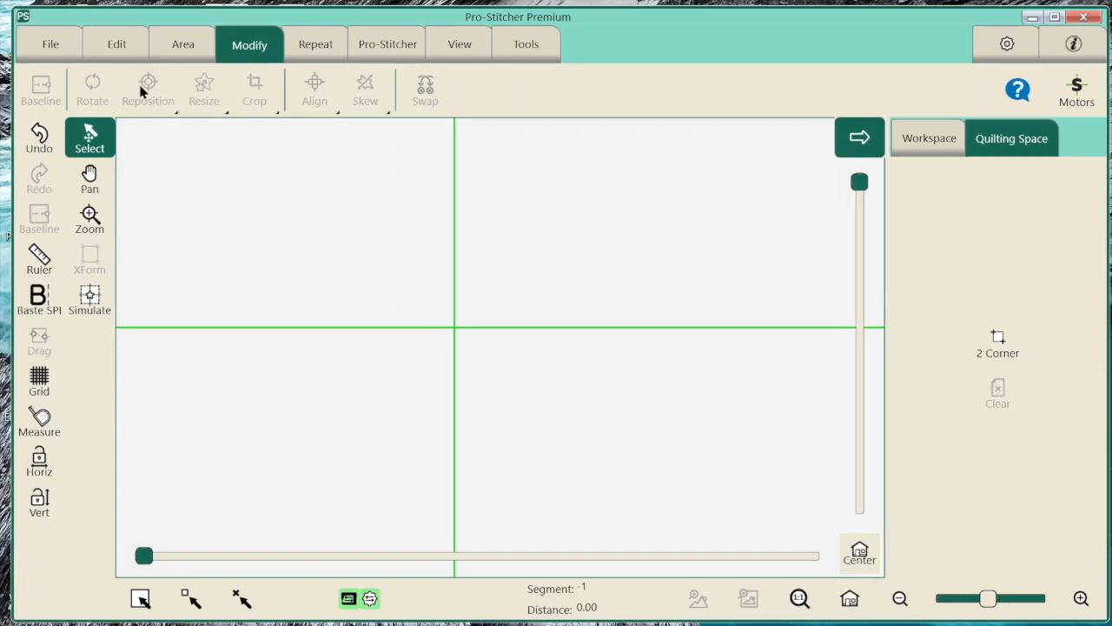
left_click(61, 47)
left_click(44, 87)
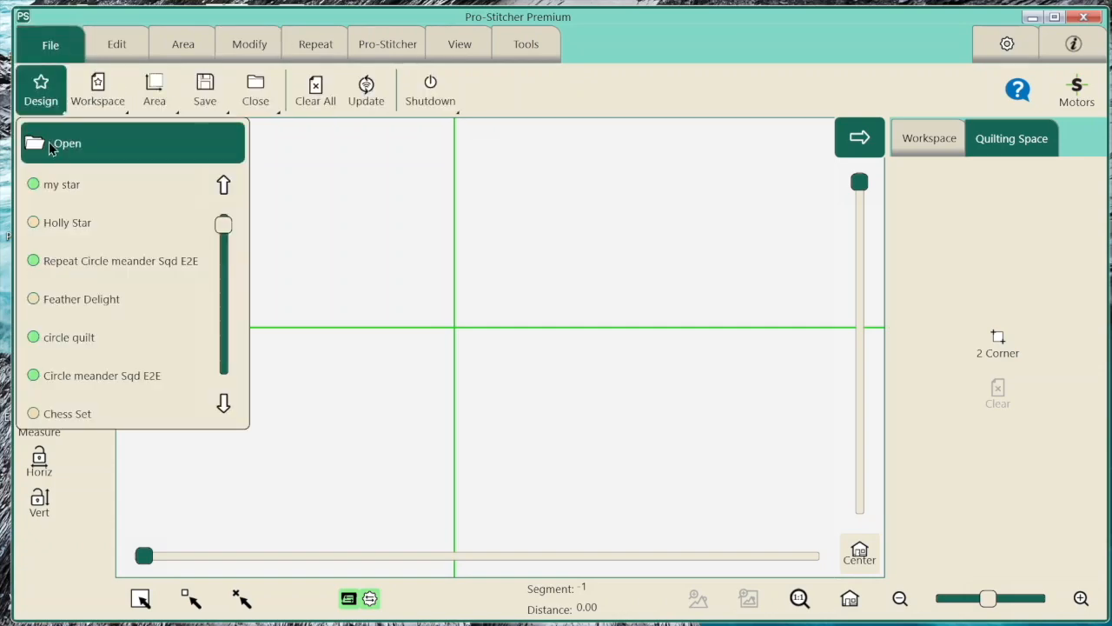
left_click(62, 142)
left_click(439, 181)
left_click(879, 547)
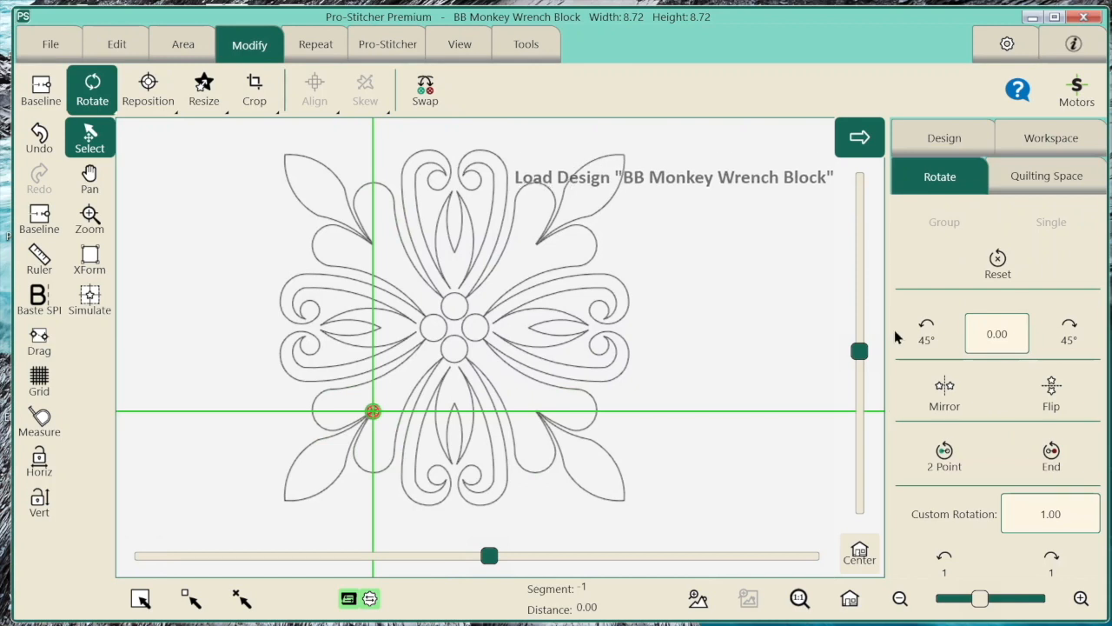
left_click(148, 87)
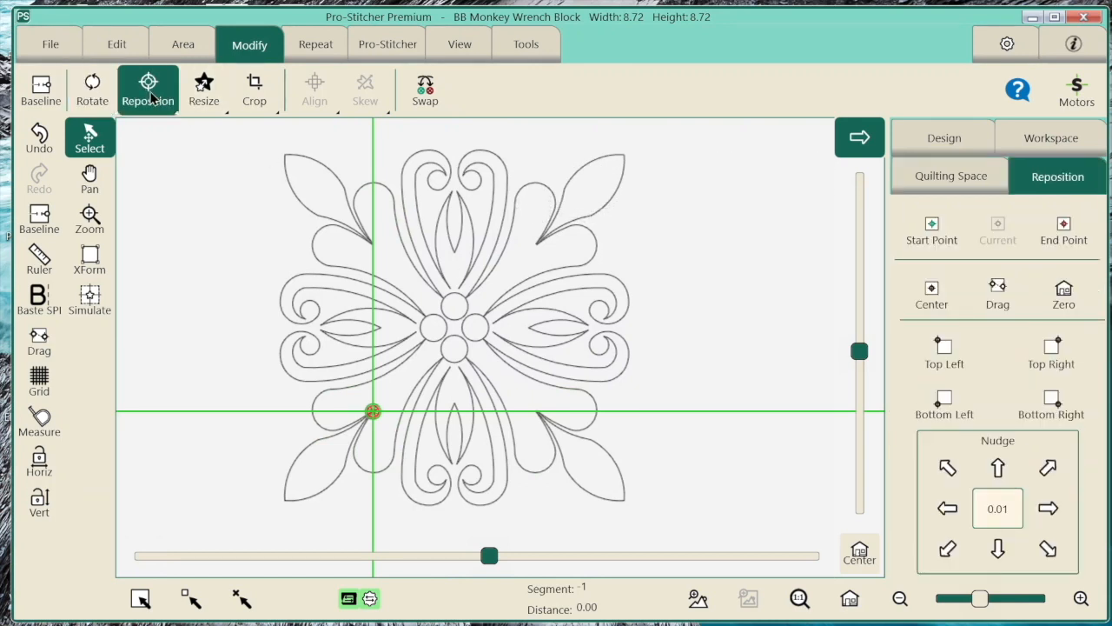
left_click(64, 54)
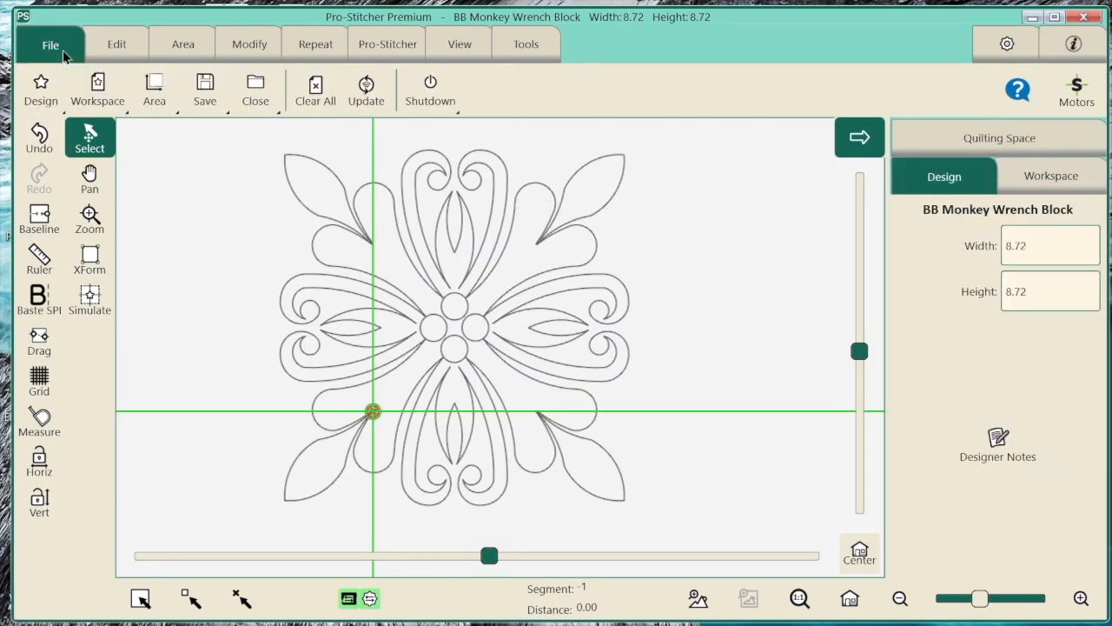